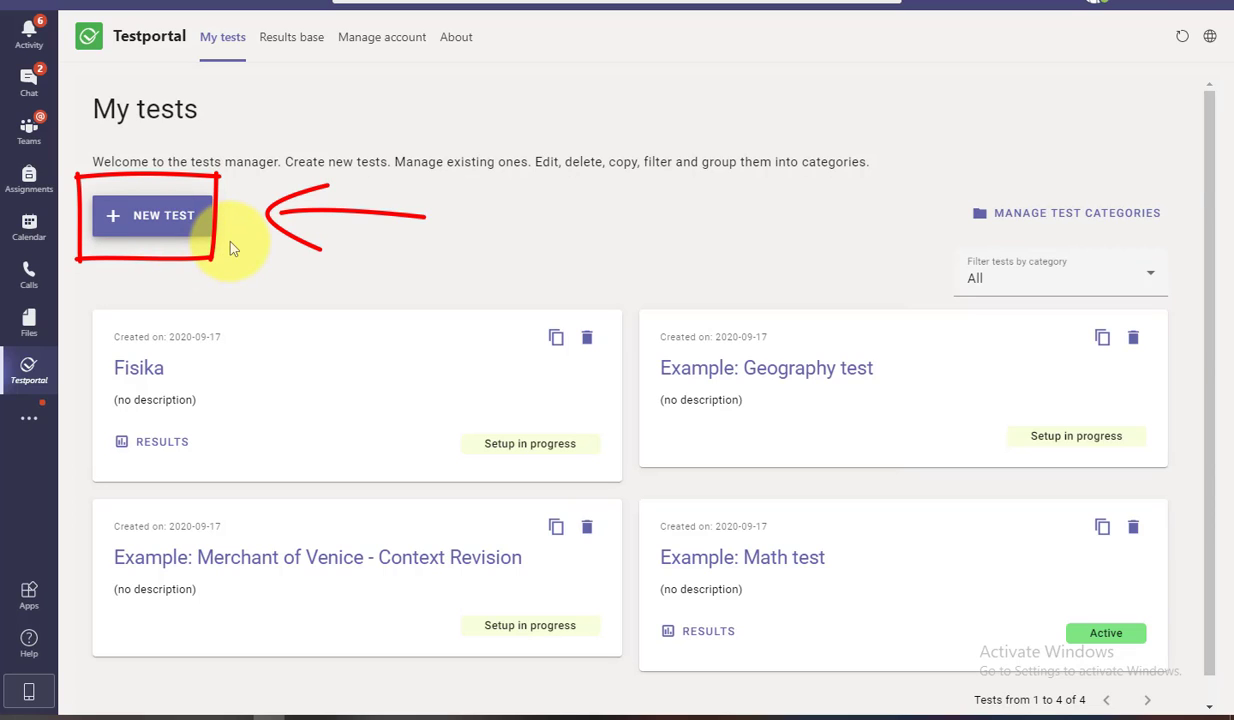
Start a new test and name it "Fisika Kelas X"
left_click(165, 228)
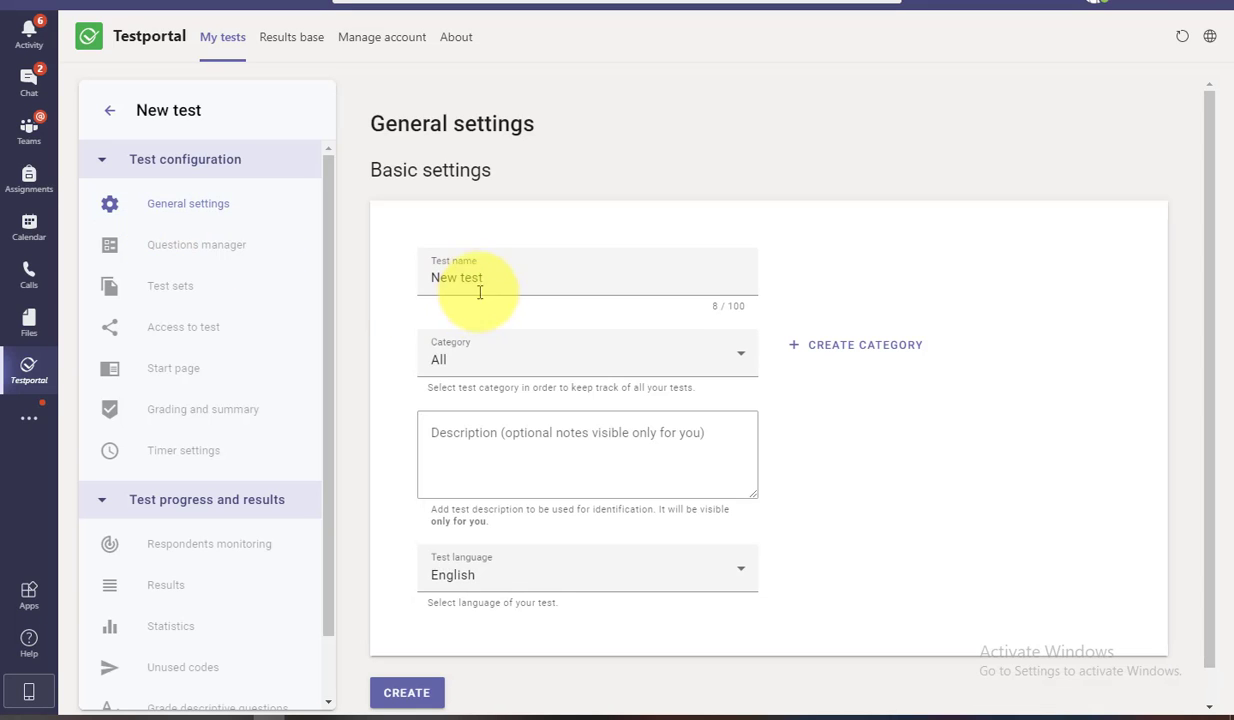
left_click_drag(518, 278, 311, 289)
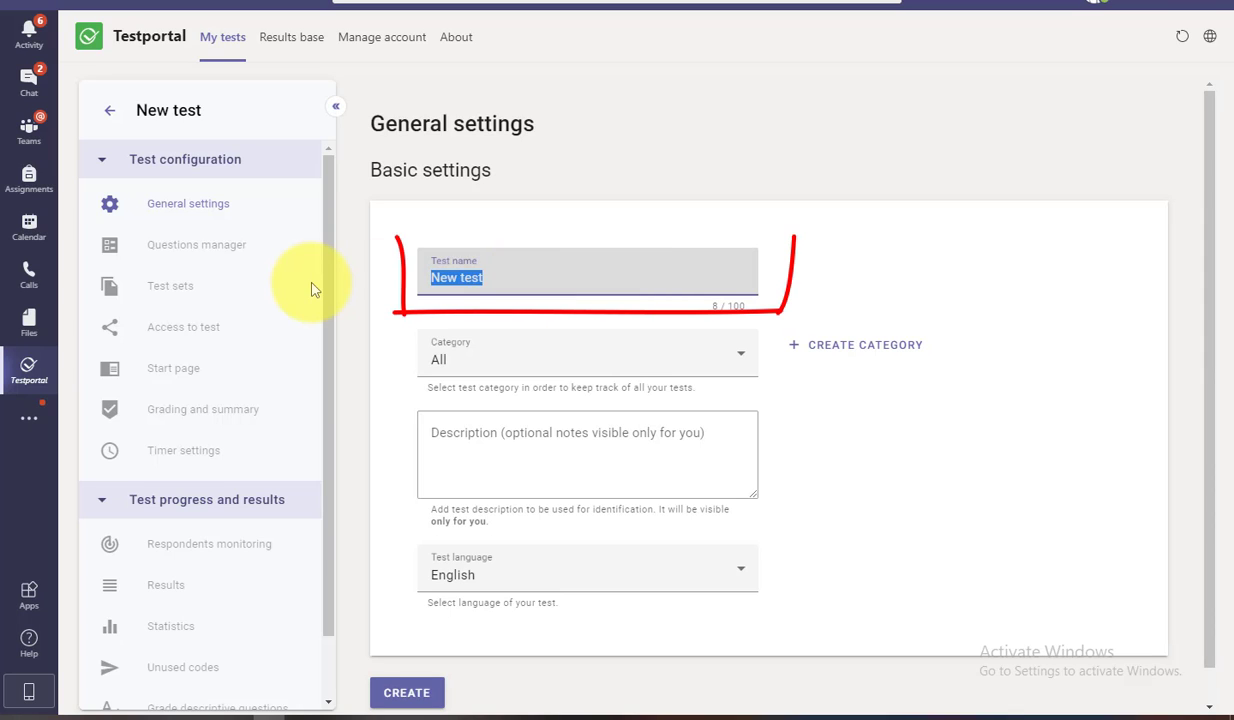
type("Fisika Kelas")
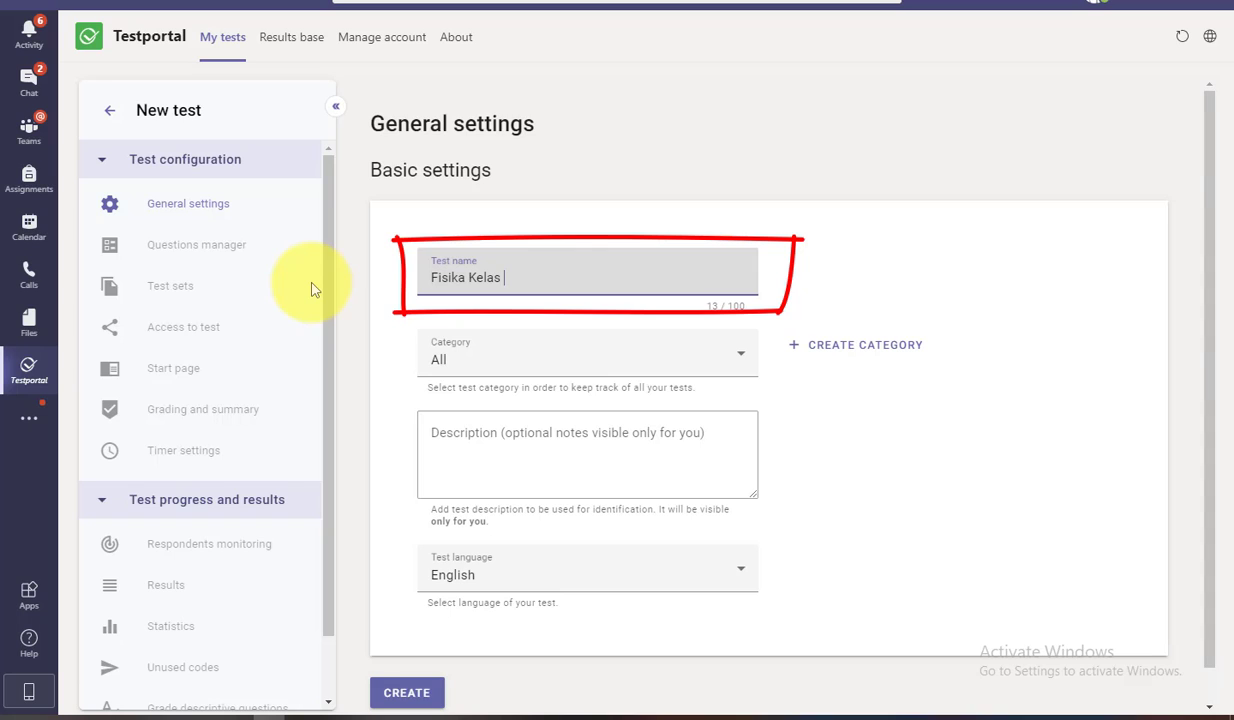
type(" X")
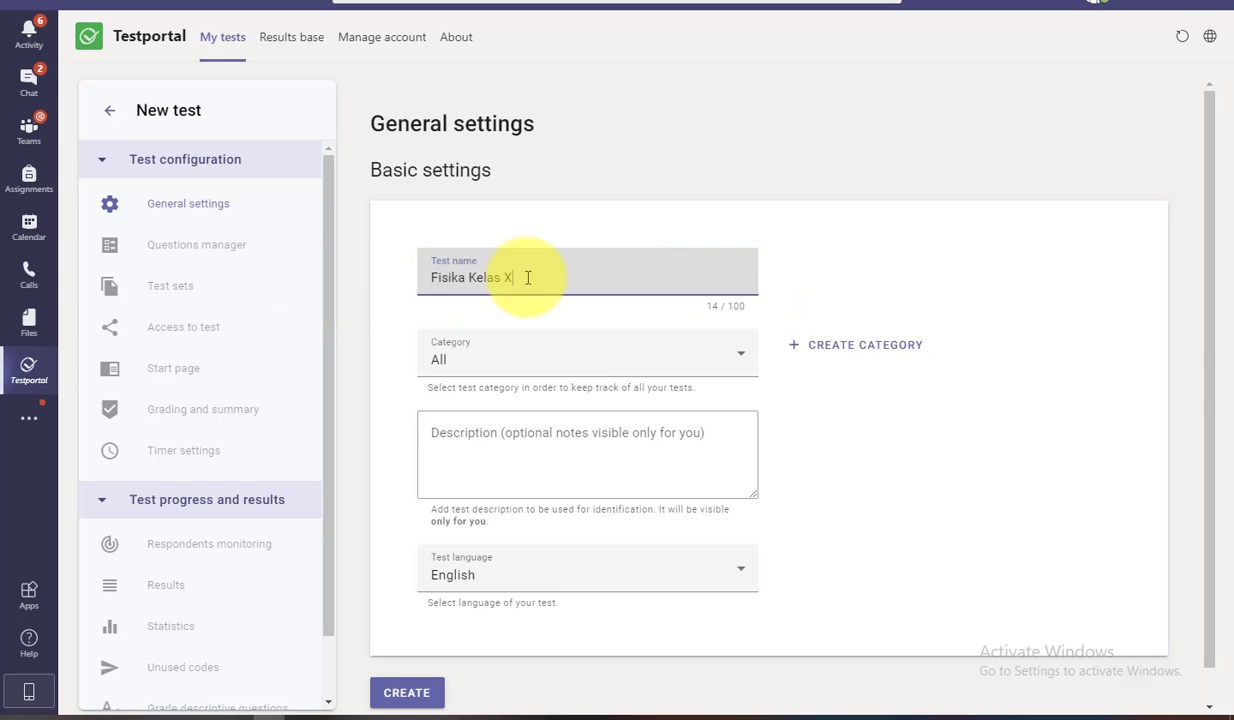
Create the test with category All, the description "Berisi soal soal fisika kelas X" and English as the test language
left_click(534, 371)
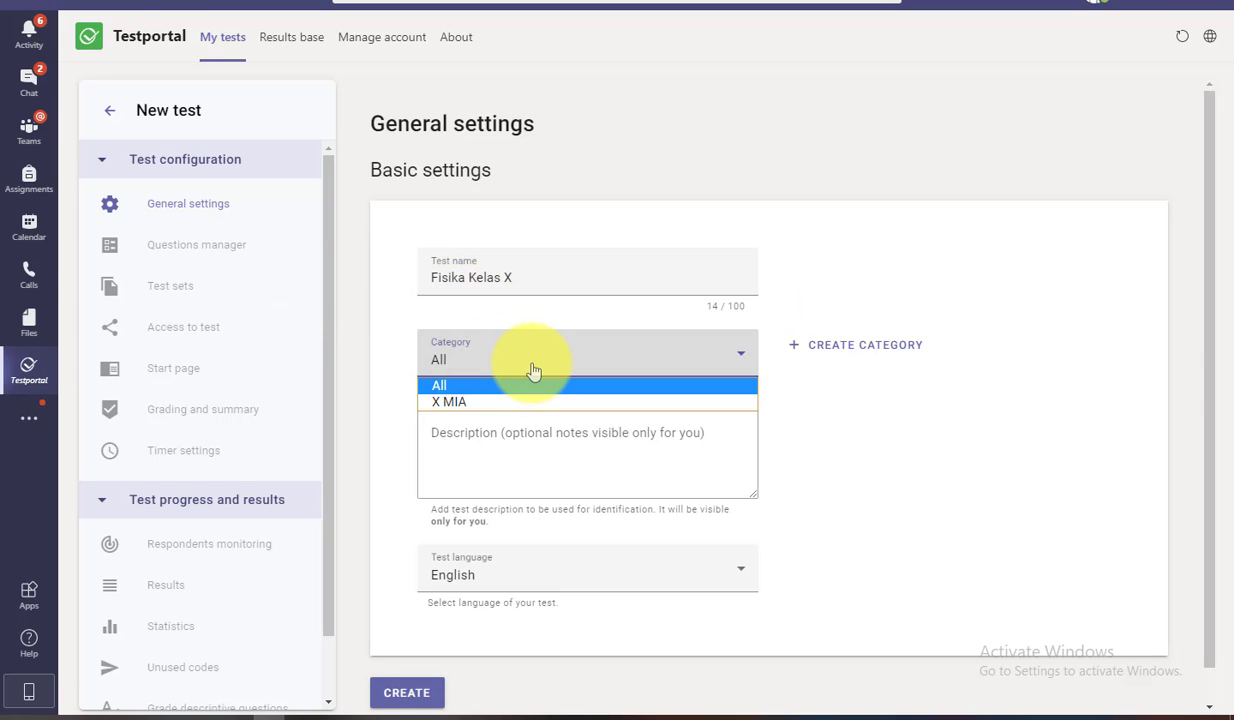
left_click(615, 361)
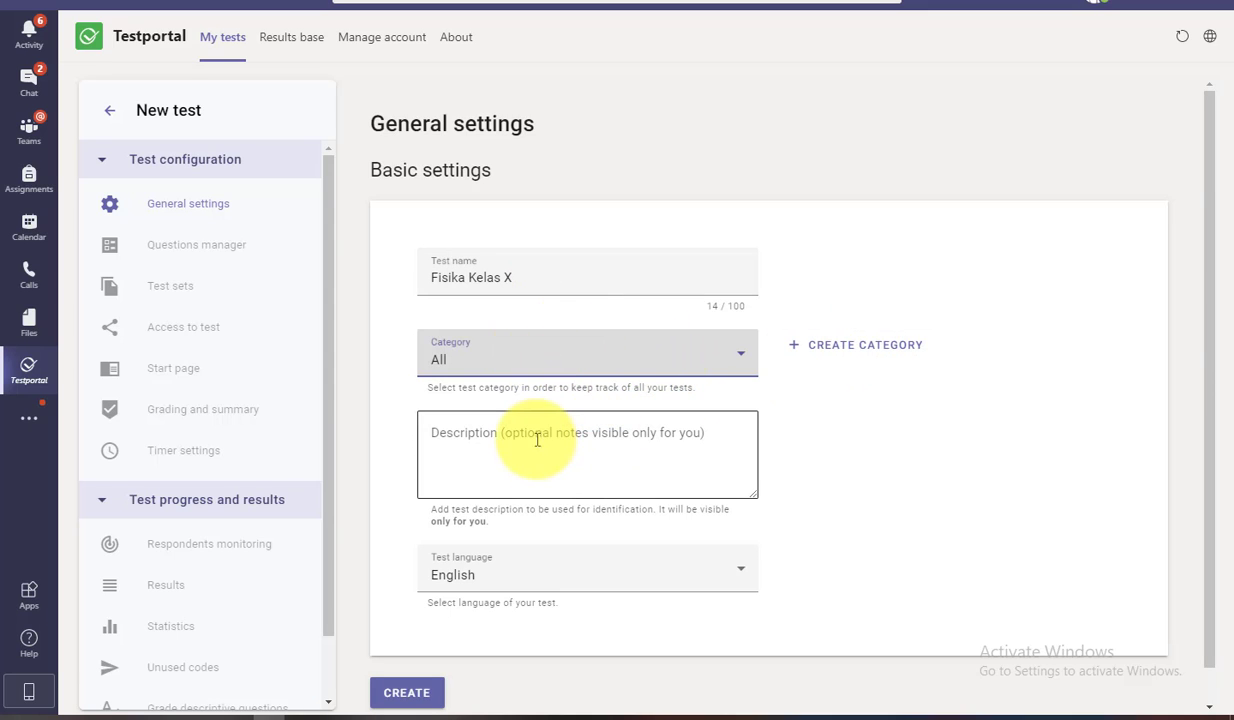
left_click(455, 414)
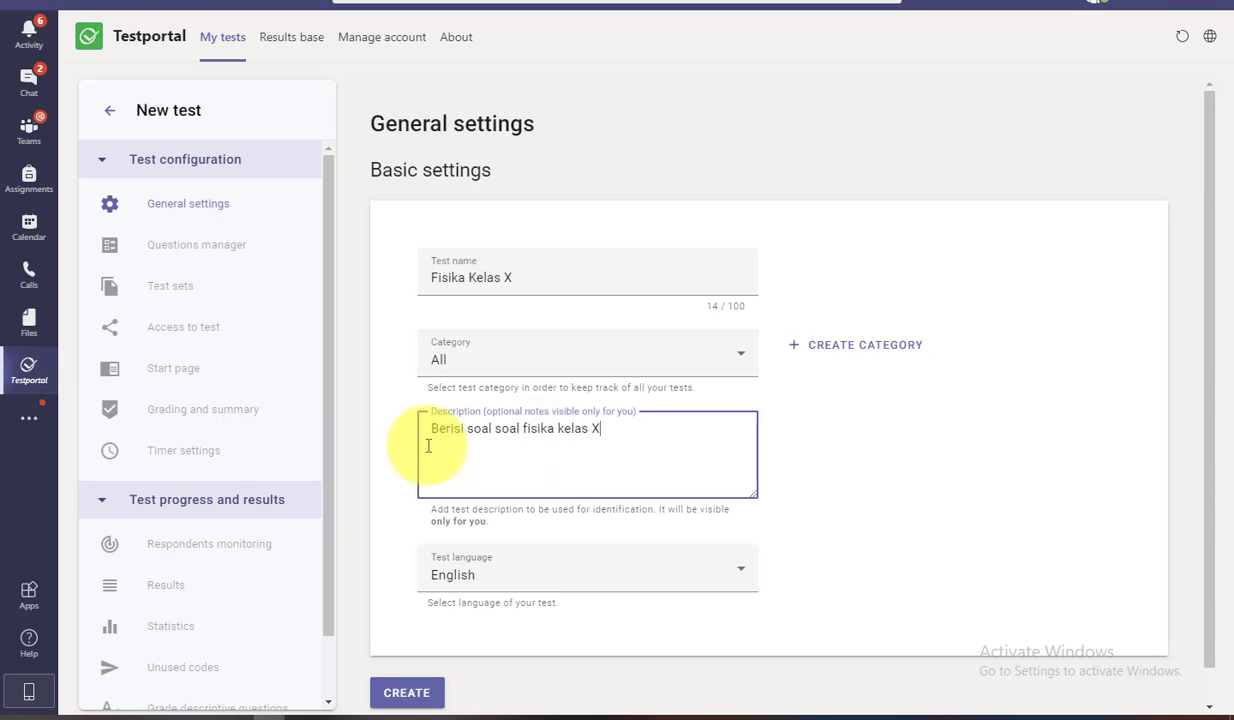
left_click(736, 579)
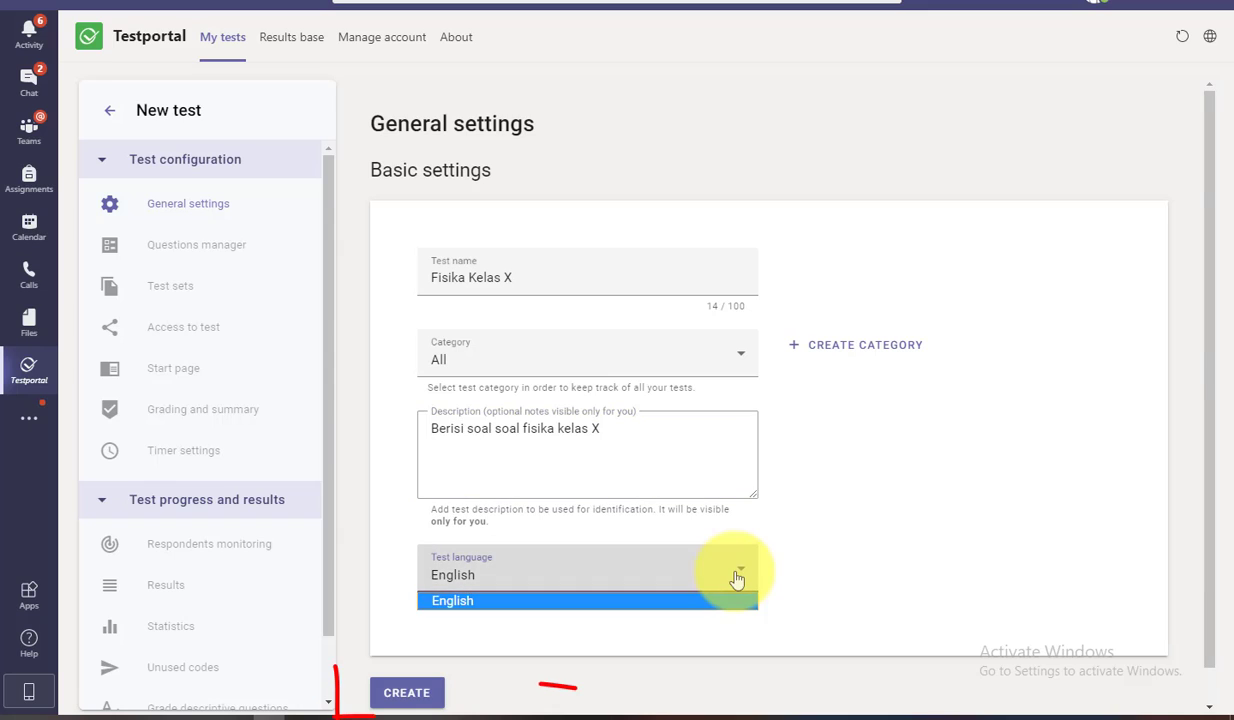
left_click(738, 574)
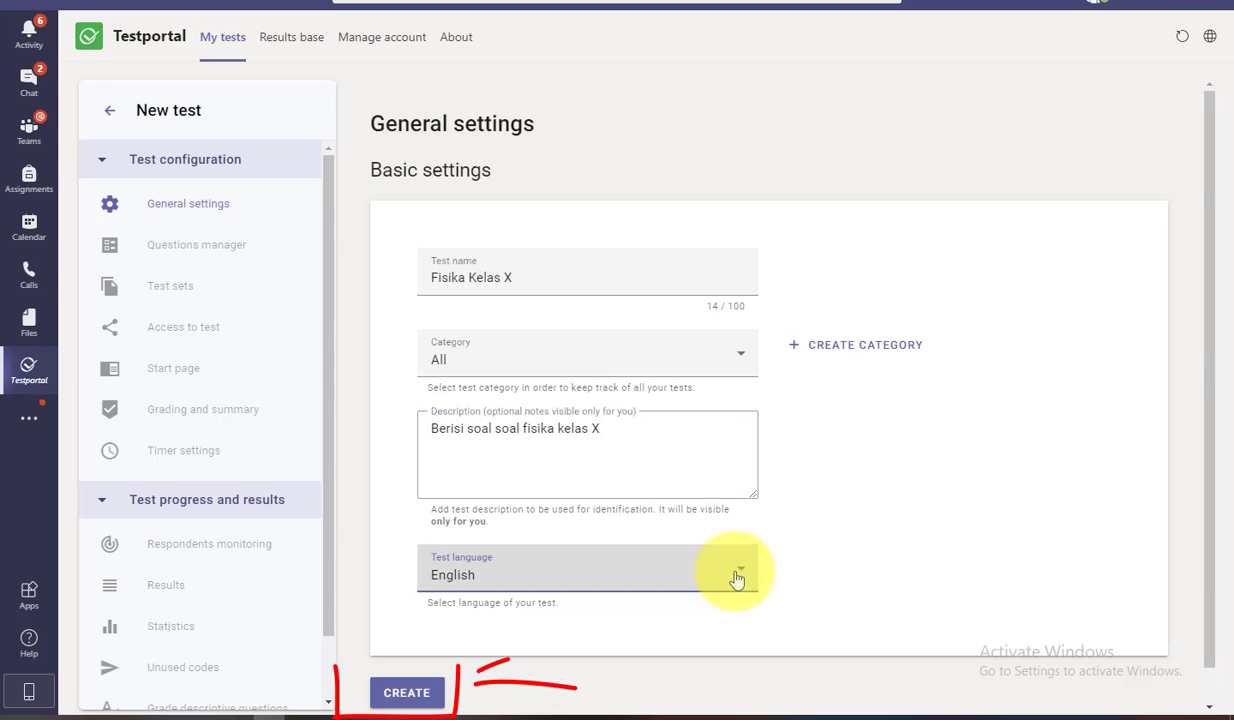
left_click(405, 690)
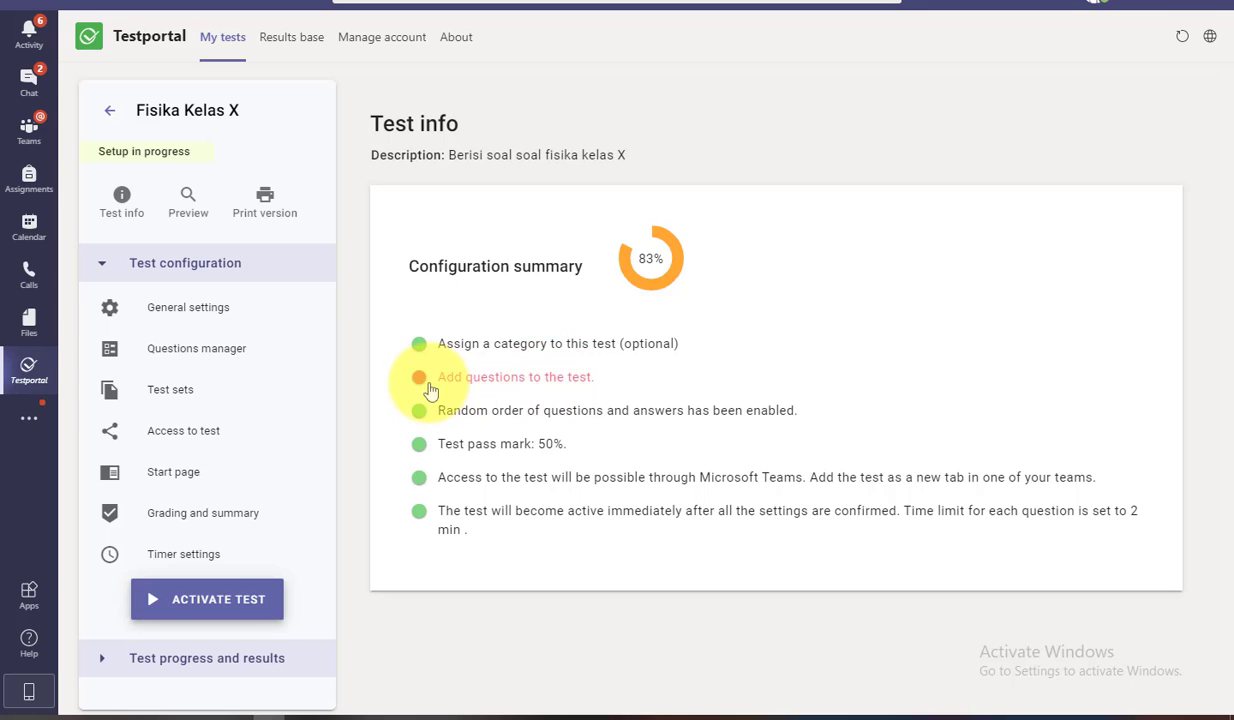
Add a first question to the test and look over its question text and answer fields
left_click(490, 385)
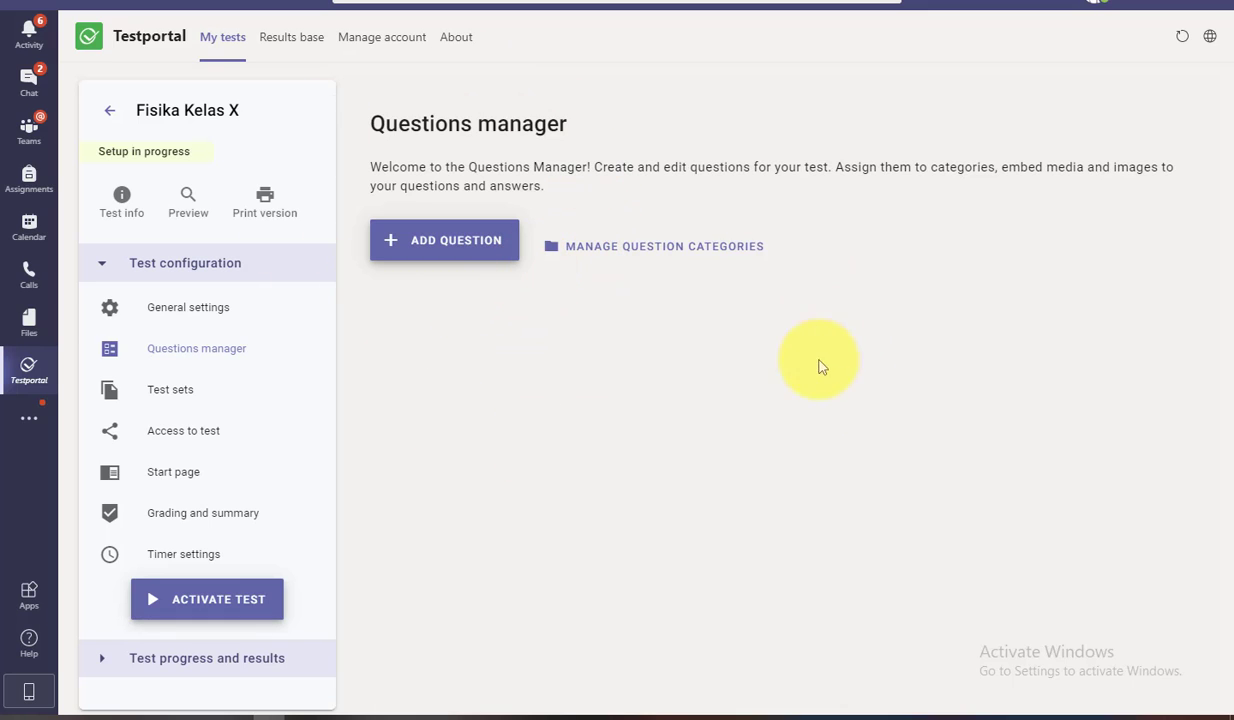
left_click(447, 258)
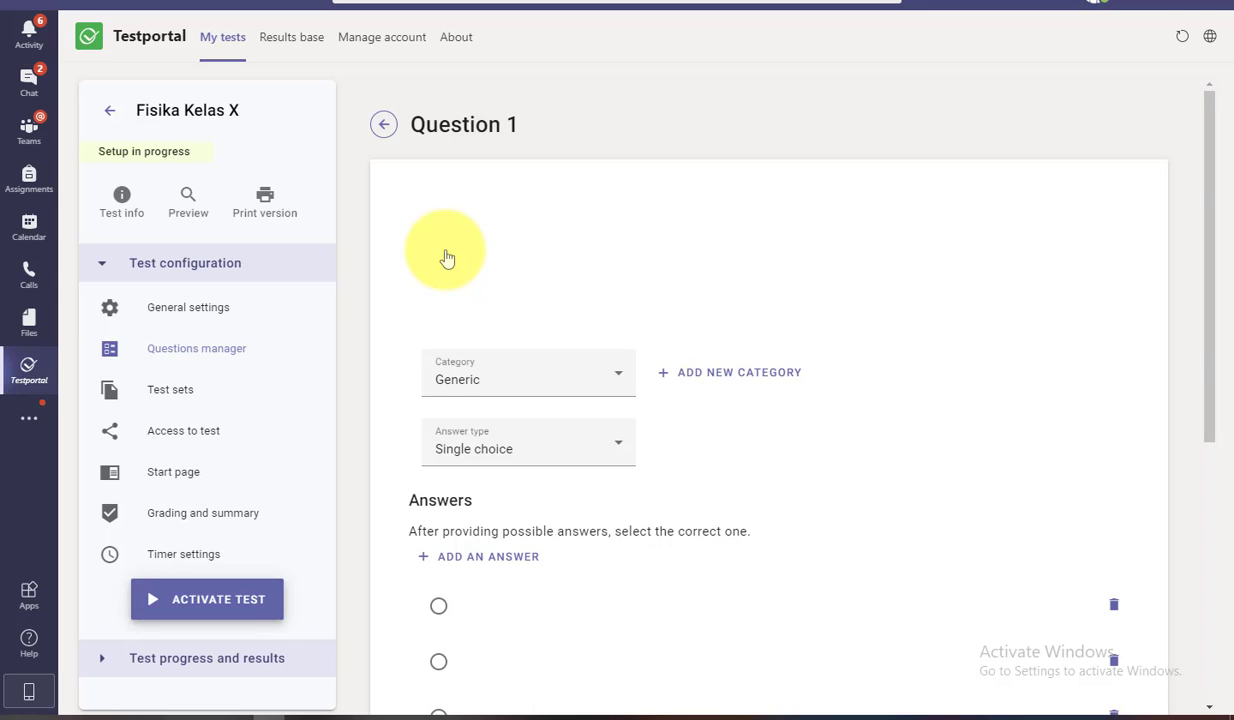
left_click_drag(411, 123, 561, 124)
left_click(440, 124)
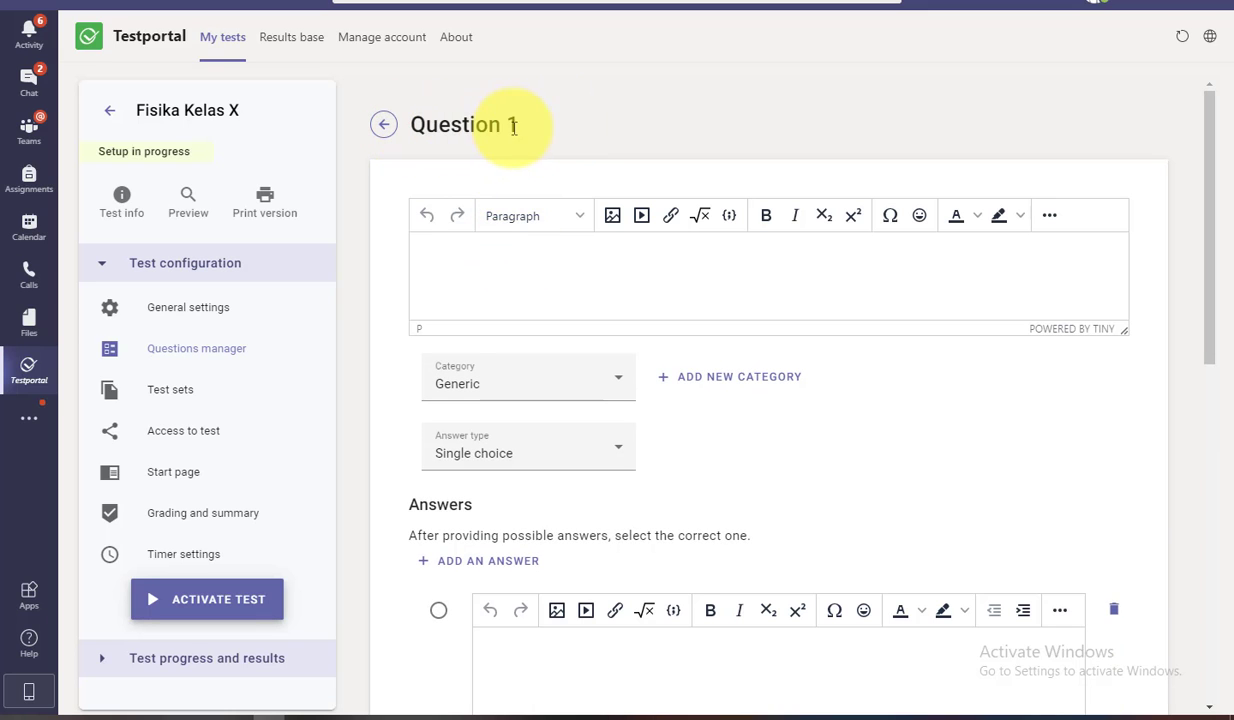
left_click(572, 265)
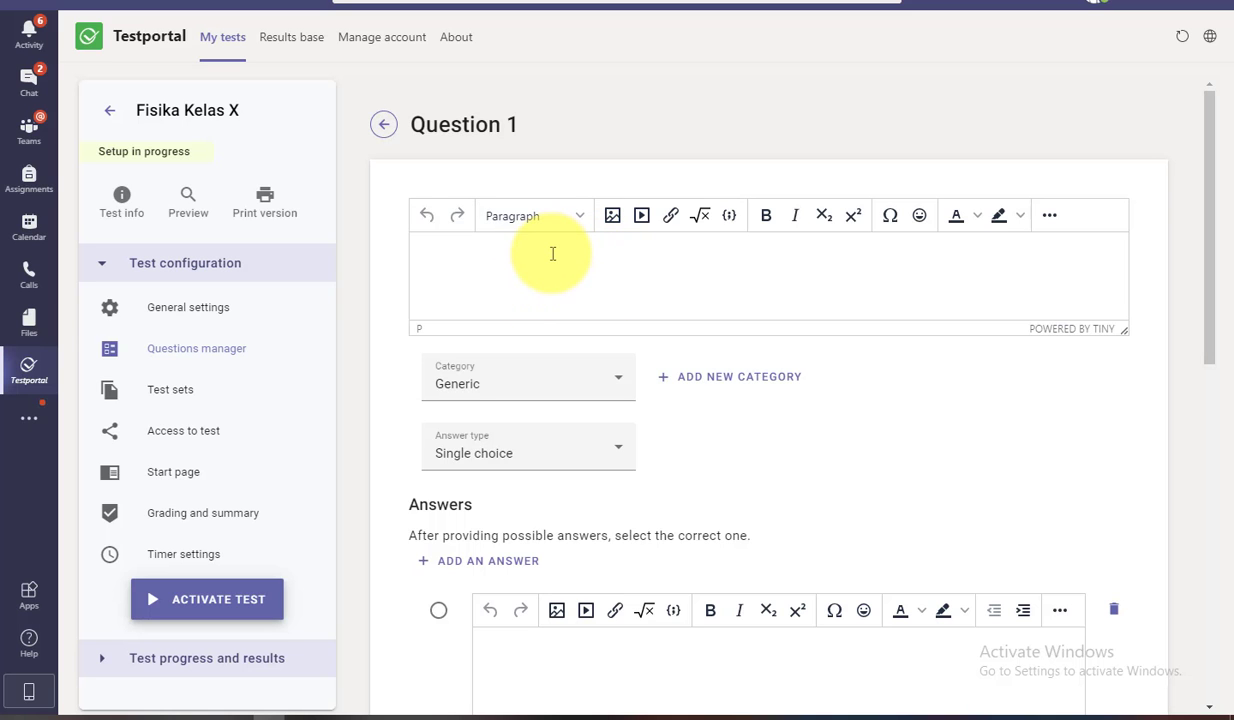
scroll(550, 260, "down", 6)
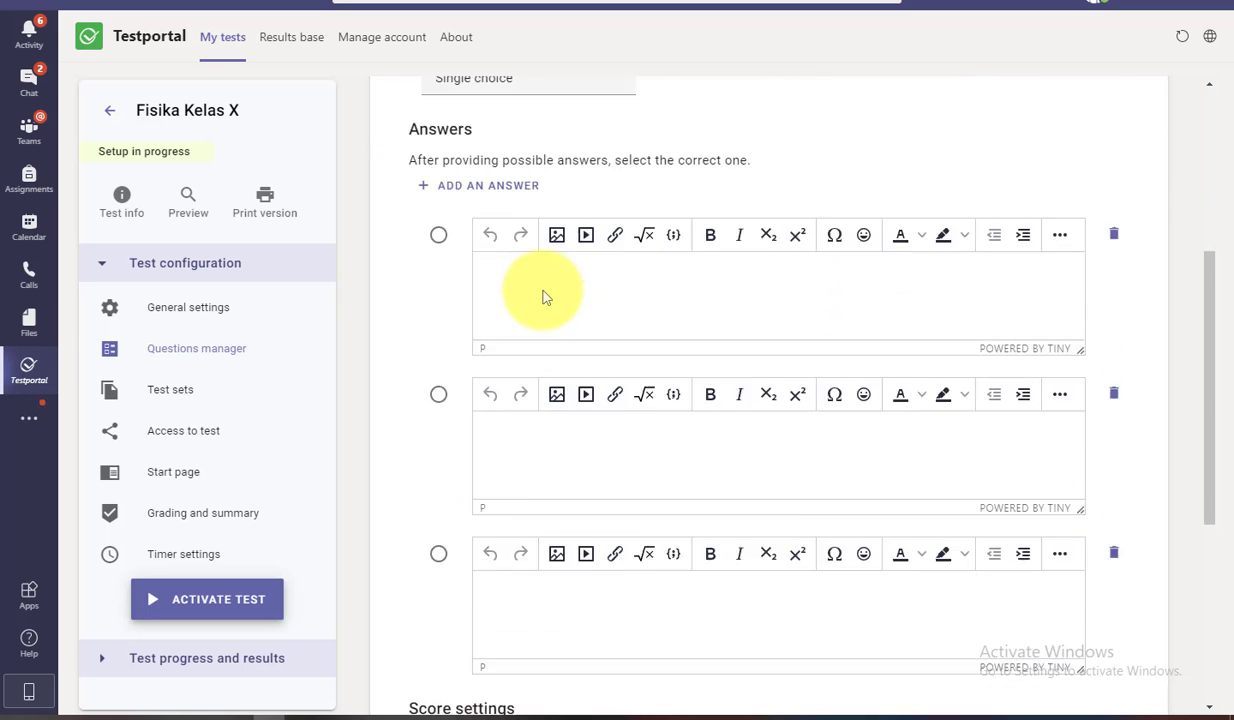
scroll(545, 302, "up", 6)
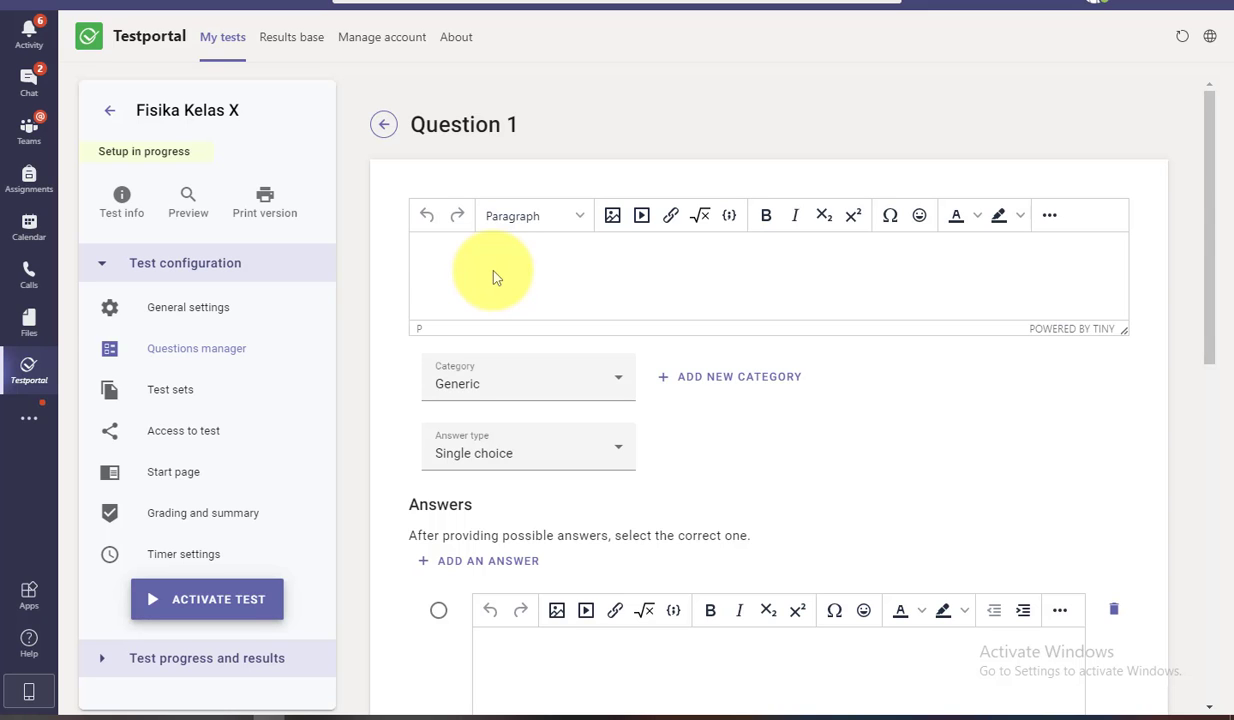
Try copying the introductory text of problem no. 1 from the Word document into the question text, and clear it again
left_click(435, 713)
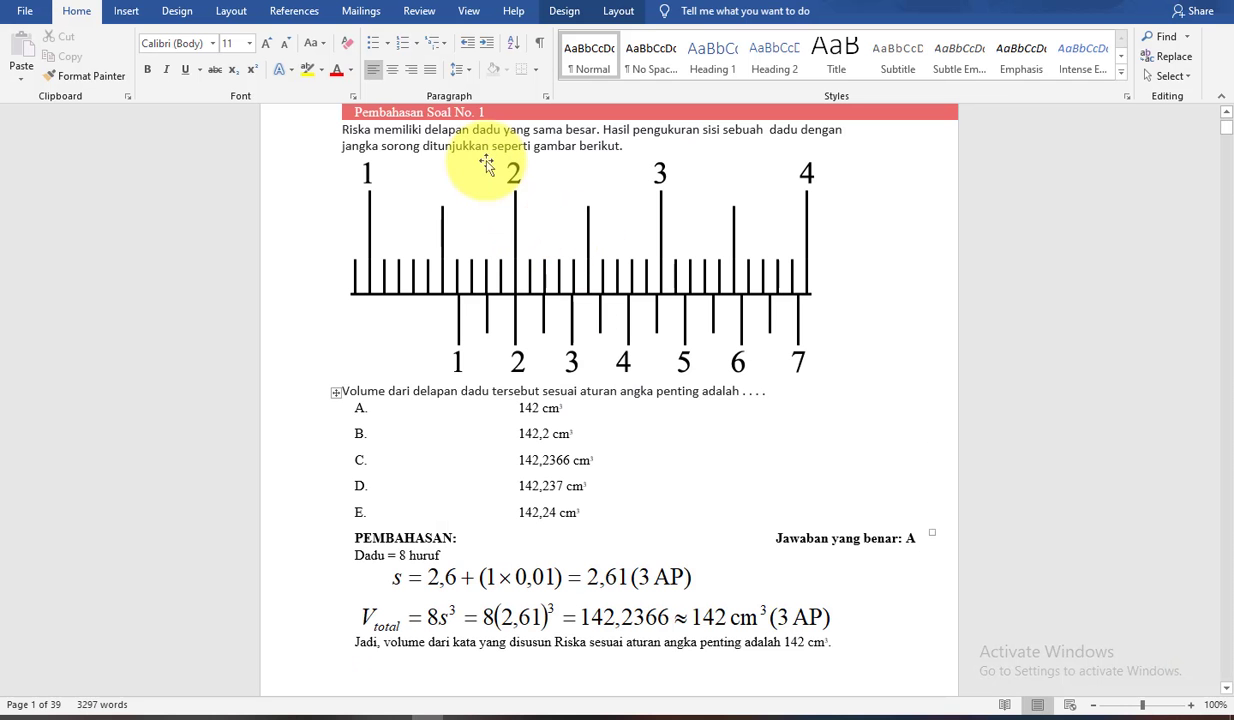
left_click_drag(624, 146, 345, 118)
key("ctrl+c")
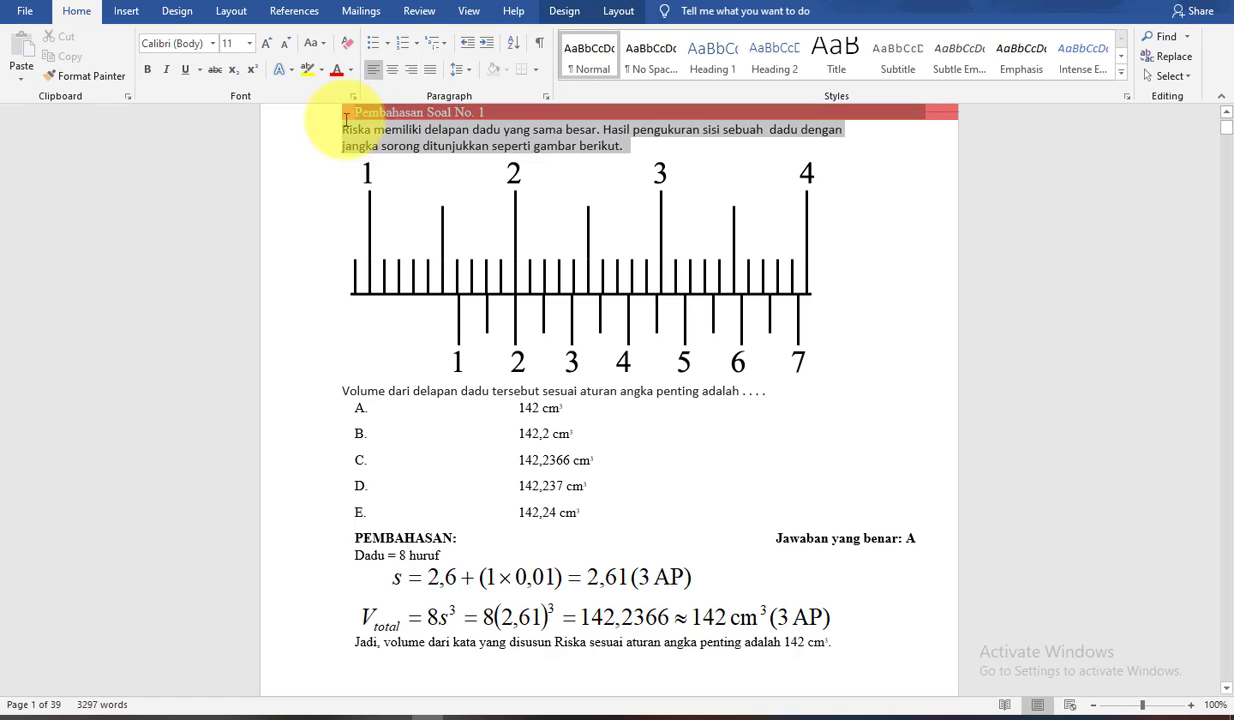
left_click_drag(626, 146, 349, 123)
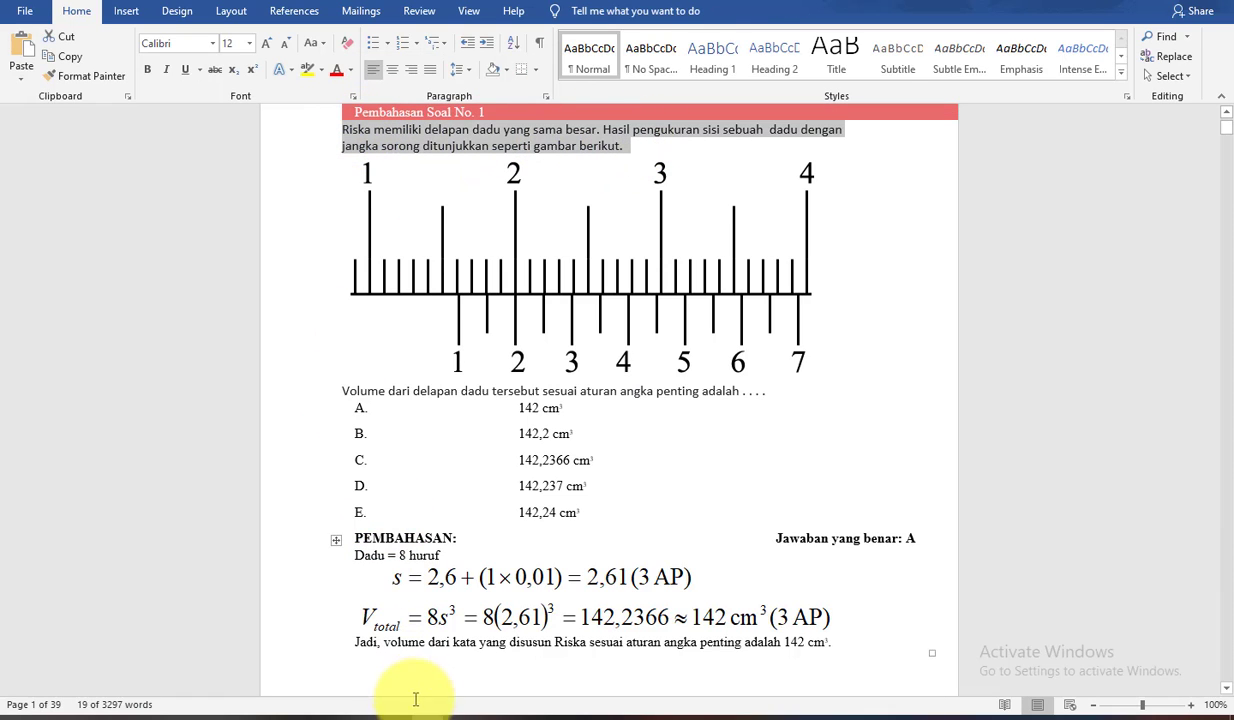
left_click(271, 717)
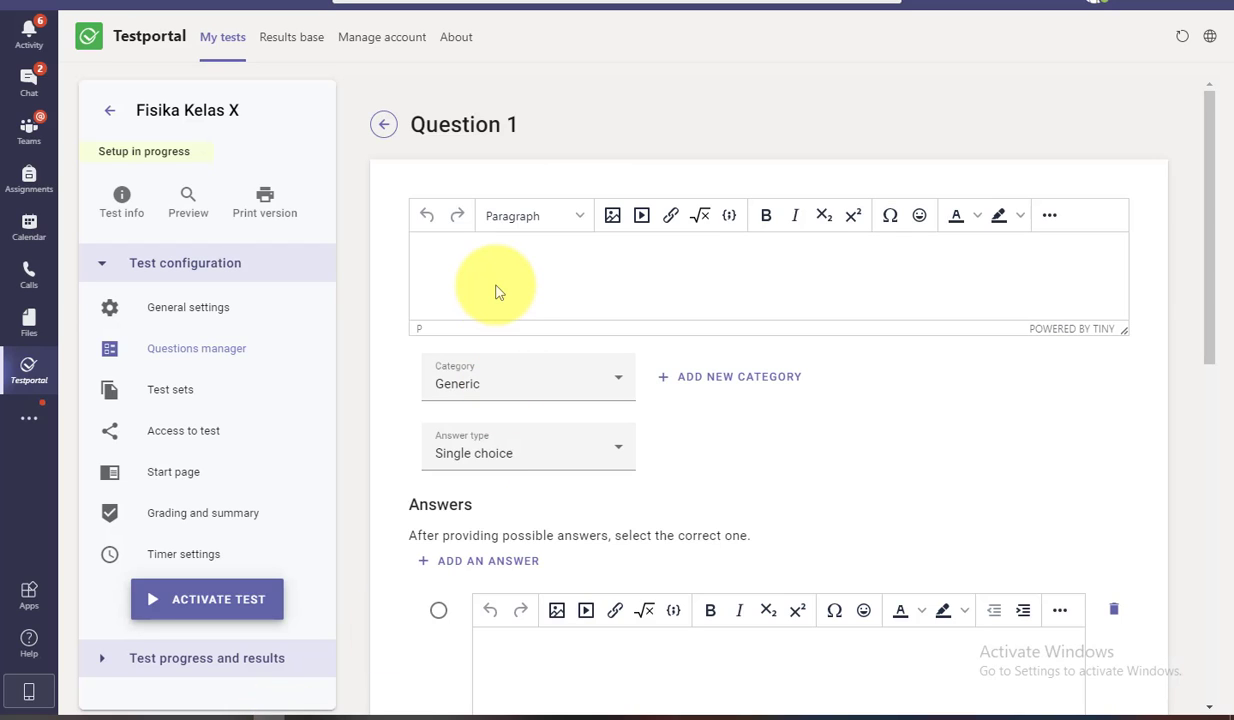
key("ctrl+v")
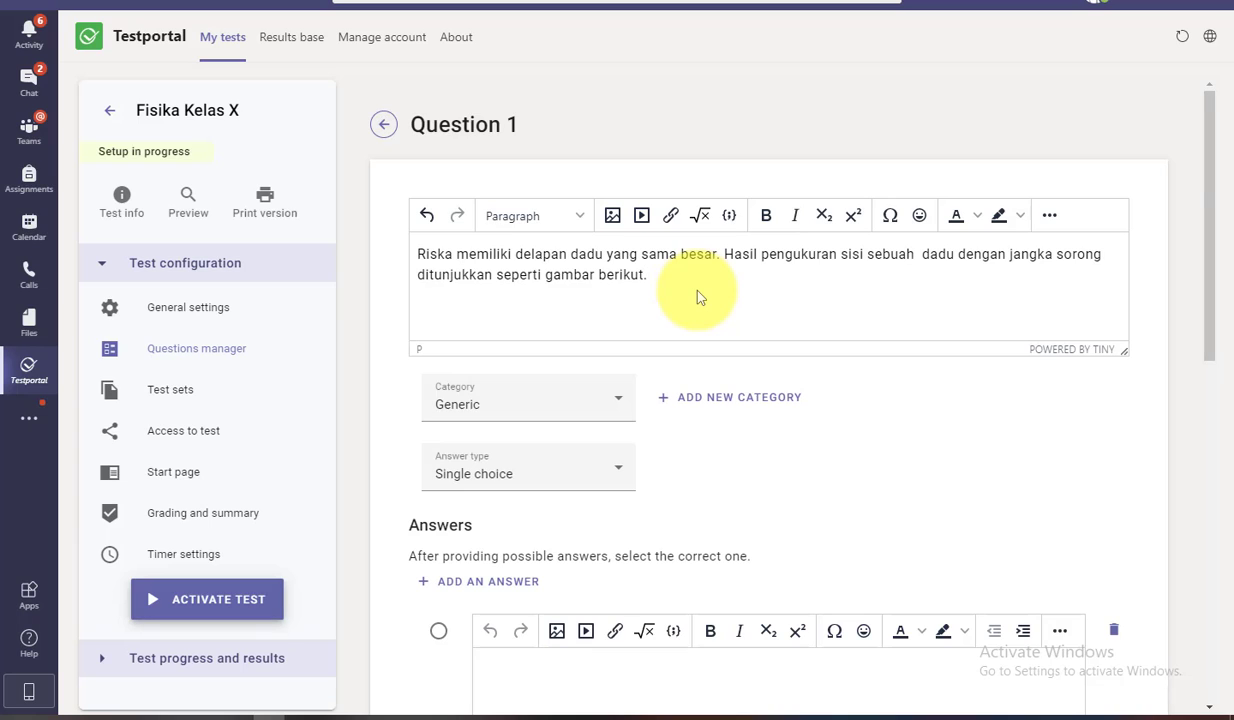
left_click_drag(693, 283, 372, 256)
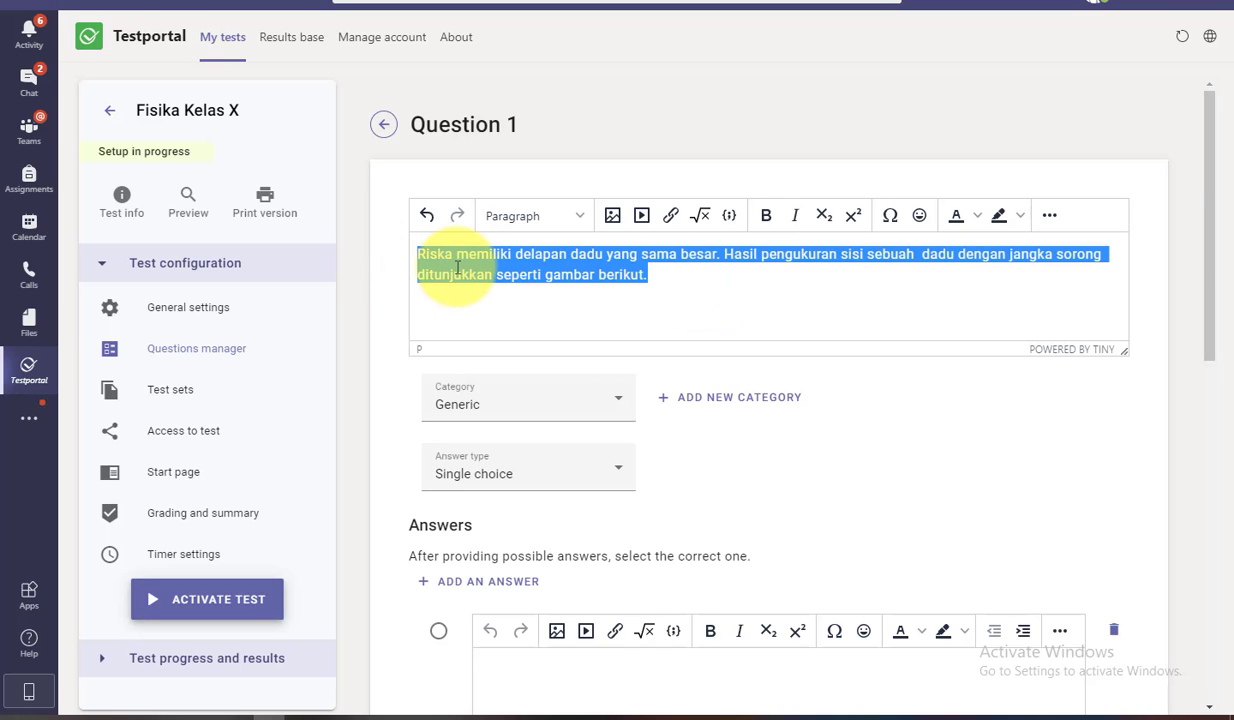
key("BackSpace")
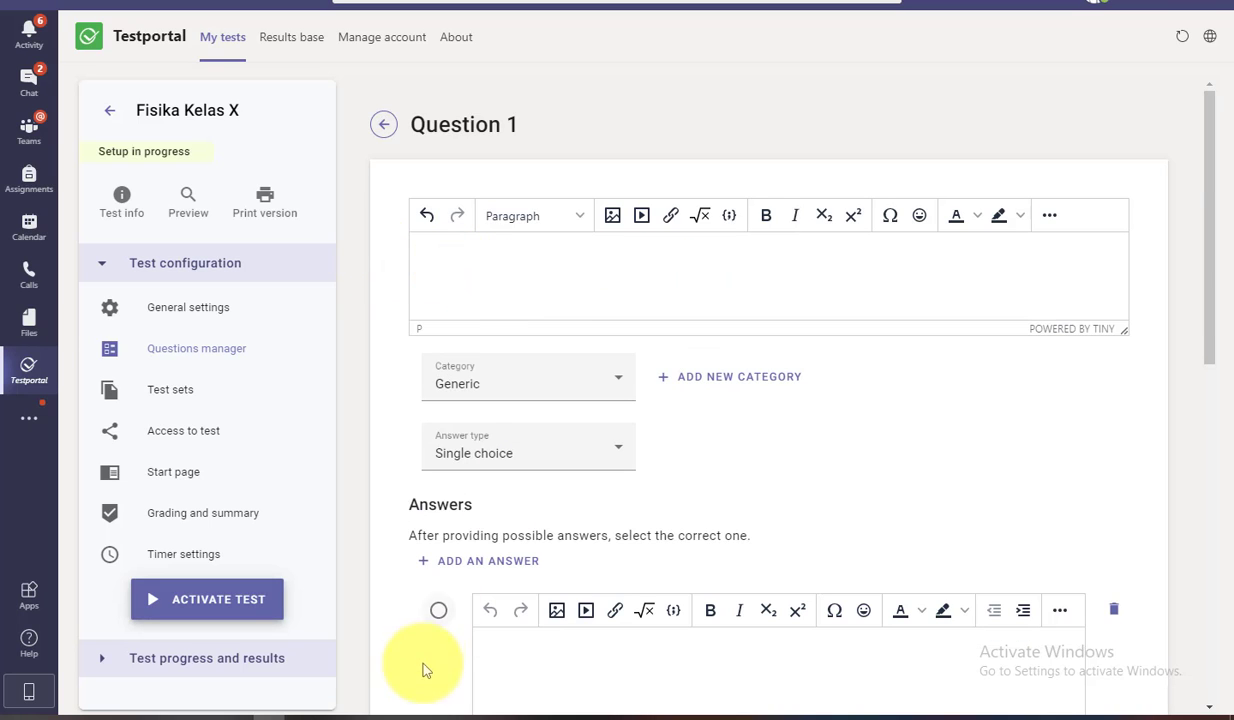
Switch to the Word document and capture a screenshot of problem no. 1, from its introductory text through the volume question below the caliper image
left_click(427, 717)
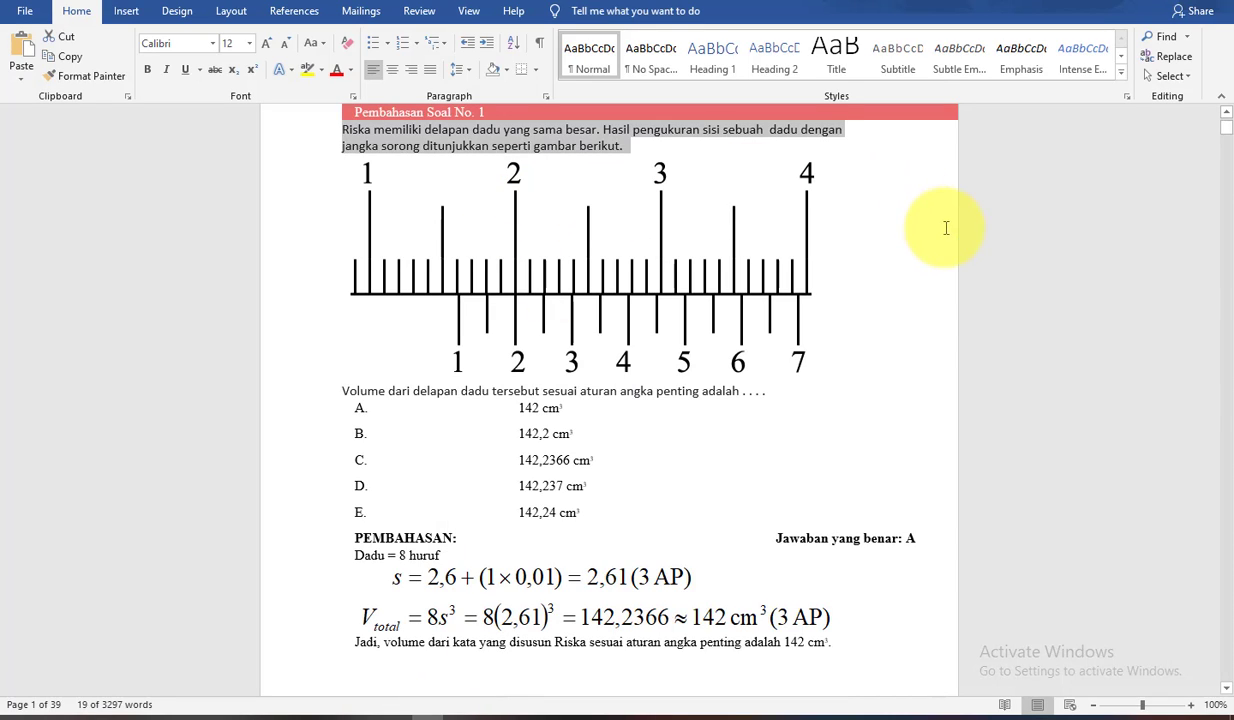
left_click(826, 510)
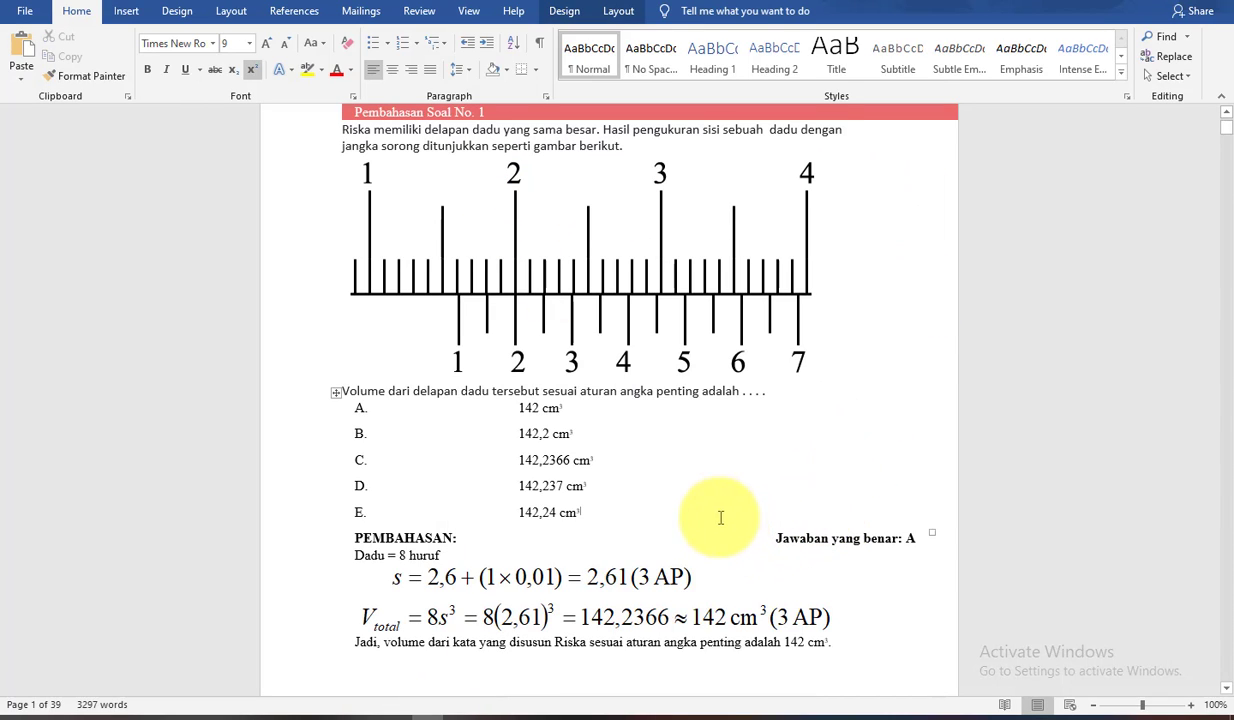
mouse_move(670, 3)
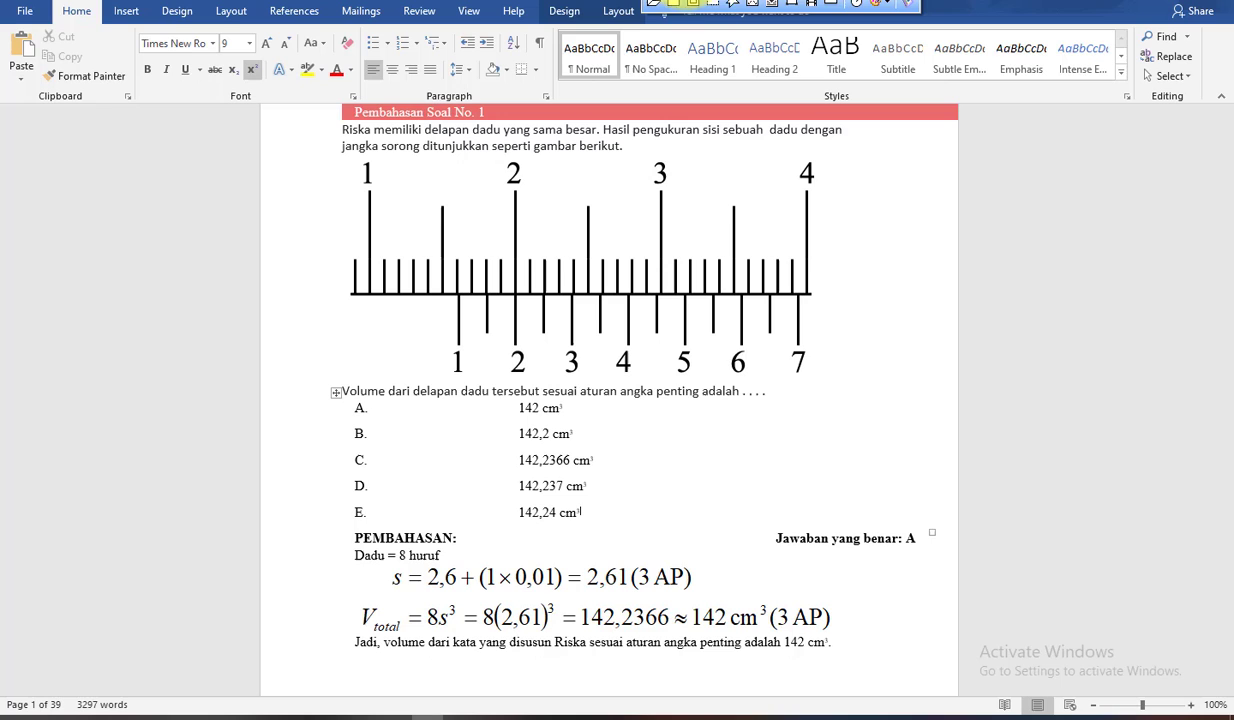
left_click(714, 5)
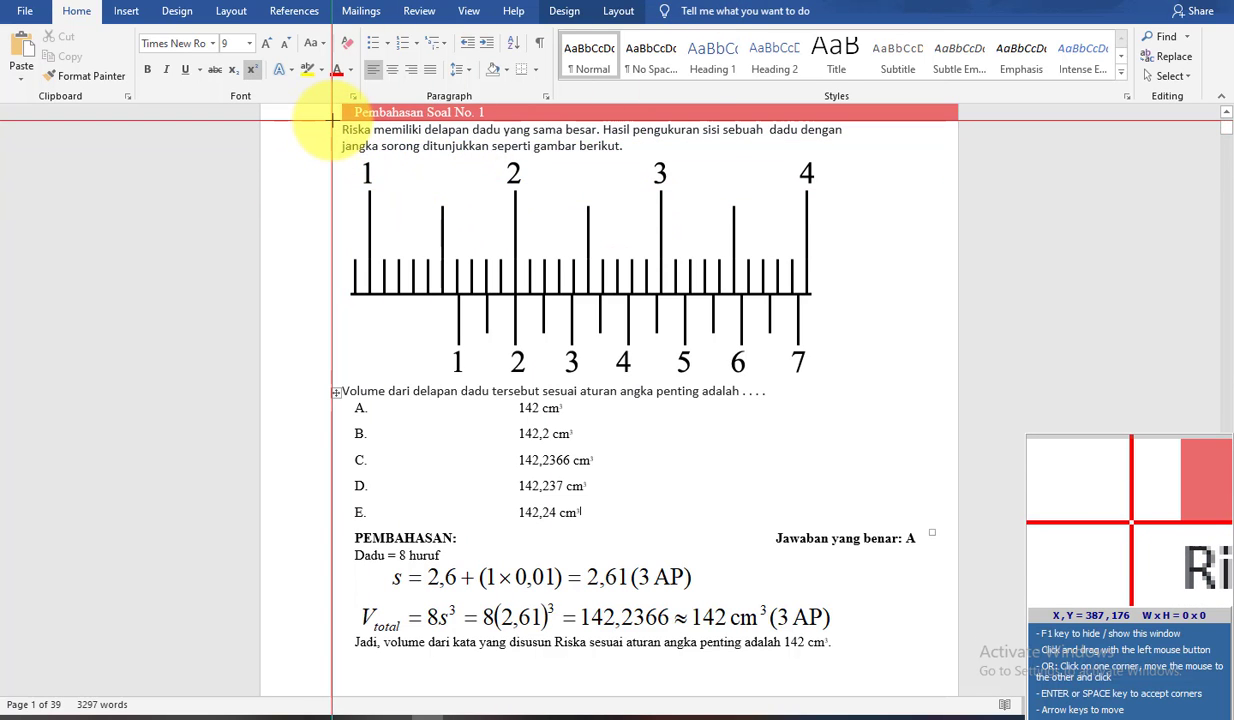
left_click_drag(332, 121, 846, 404)
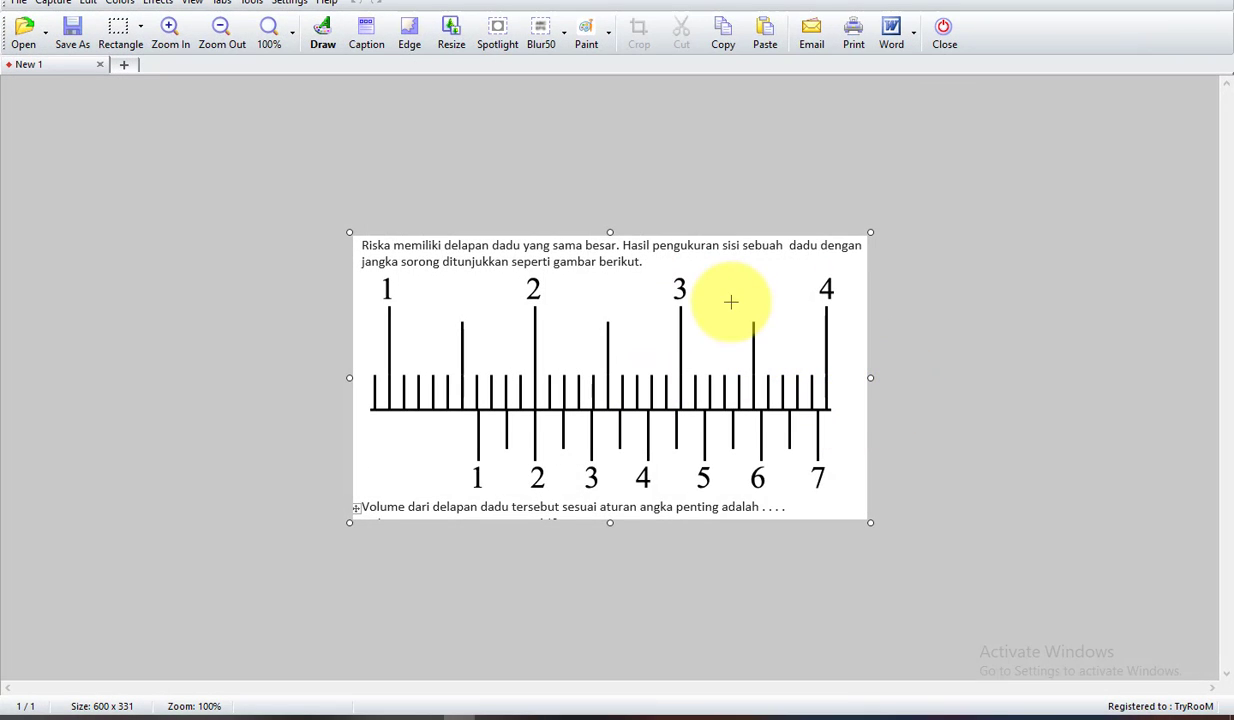
Save the captured image as a PNG named "soal percobaan fisika x1" in the Pictures folder
left_click(72, 36)
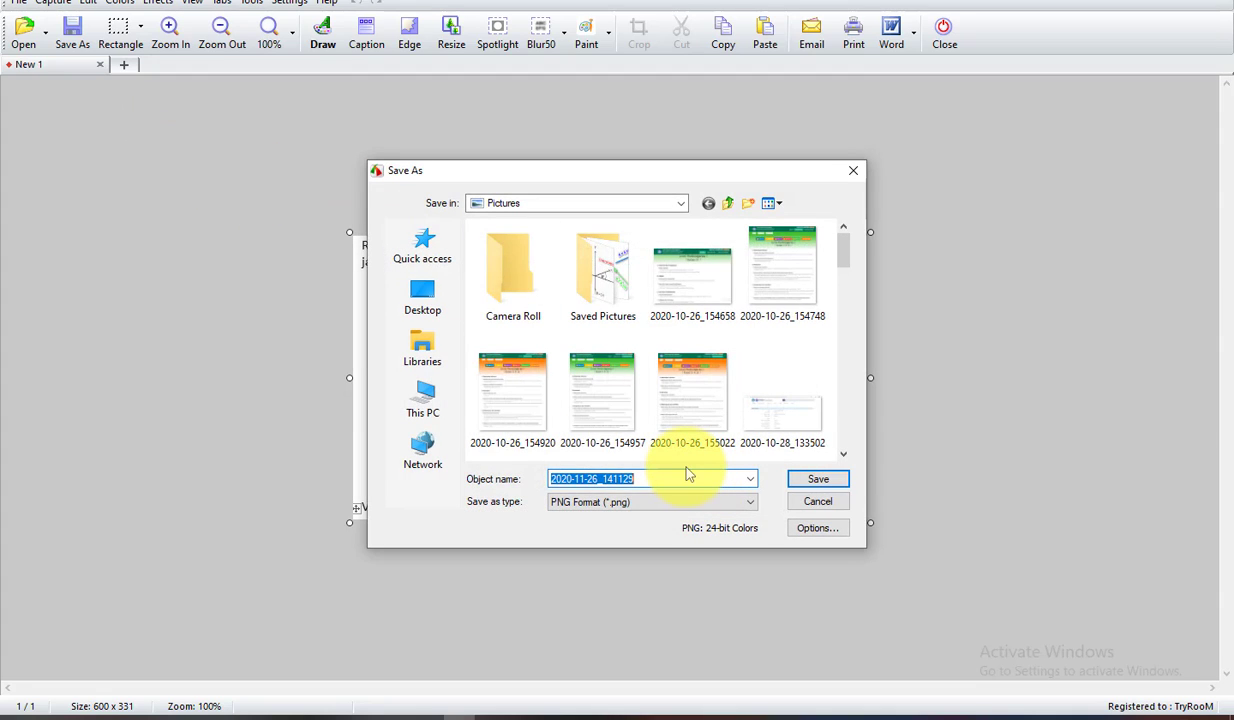
type("soal perco")
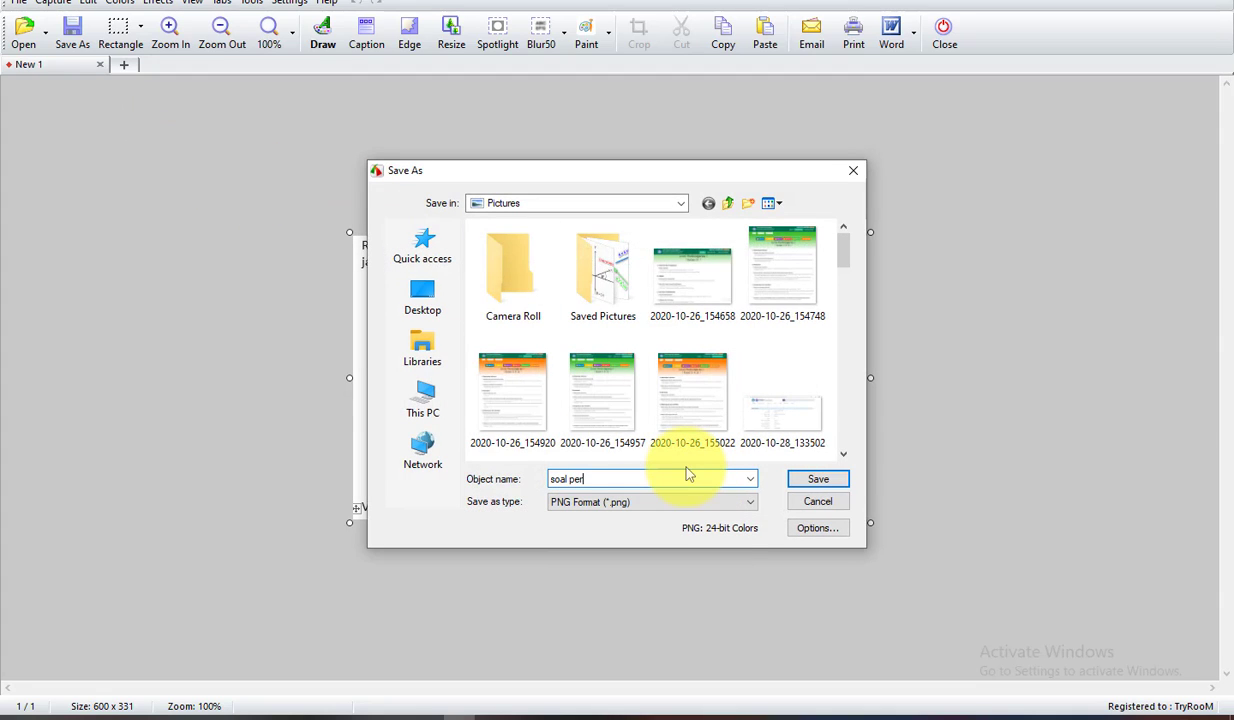
type("baan fisika x1")
left_click(818, 479)
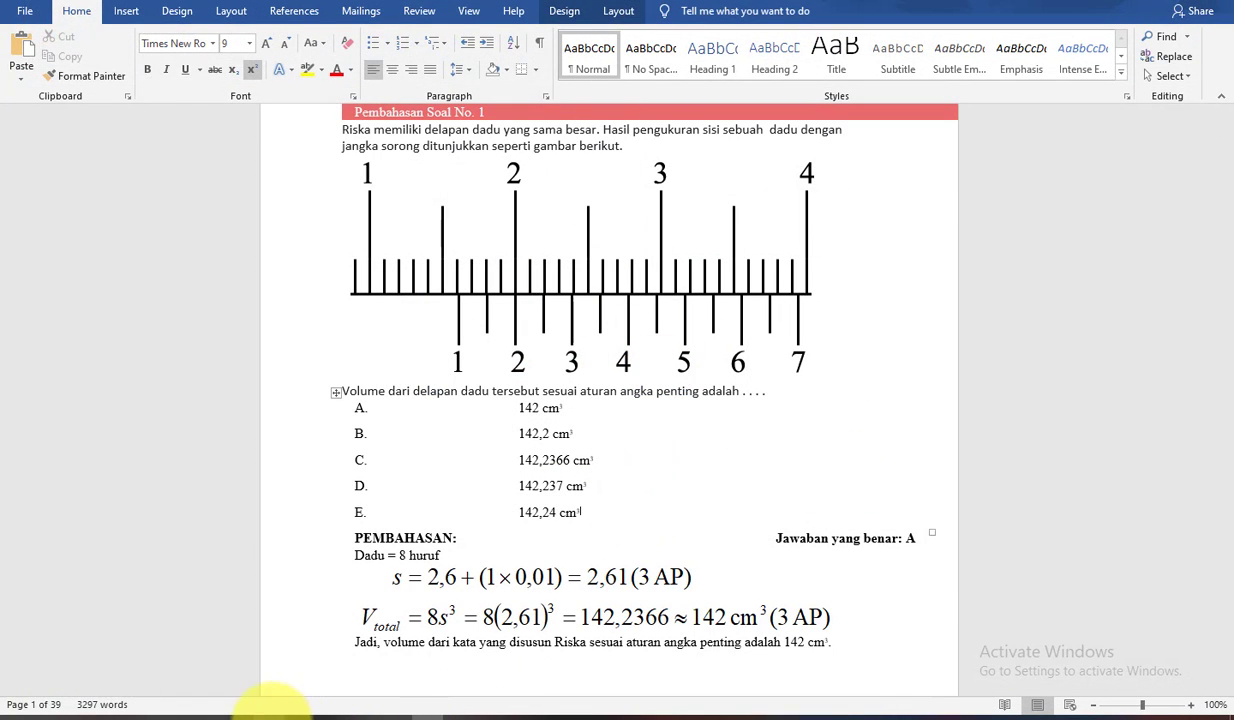
Switch back to Testportal and insert the image "soal percobaan fisika x1" from the Pictures folder into the text of Question 1
left_click(280, 710)
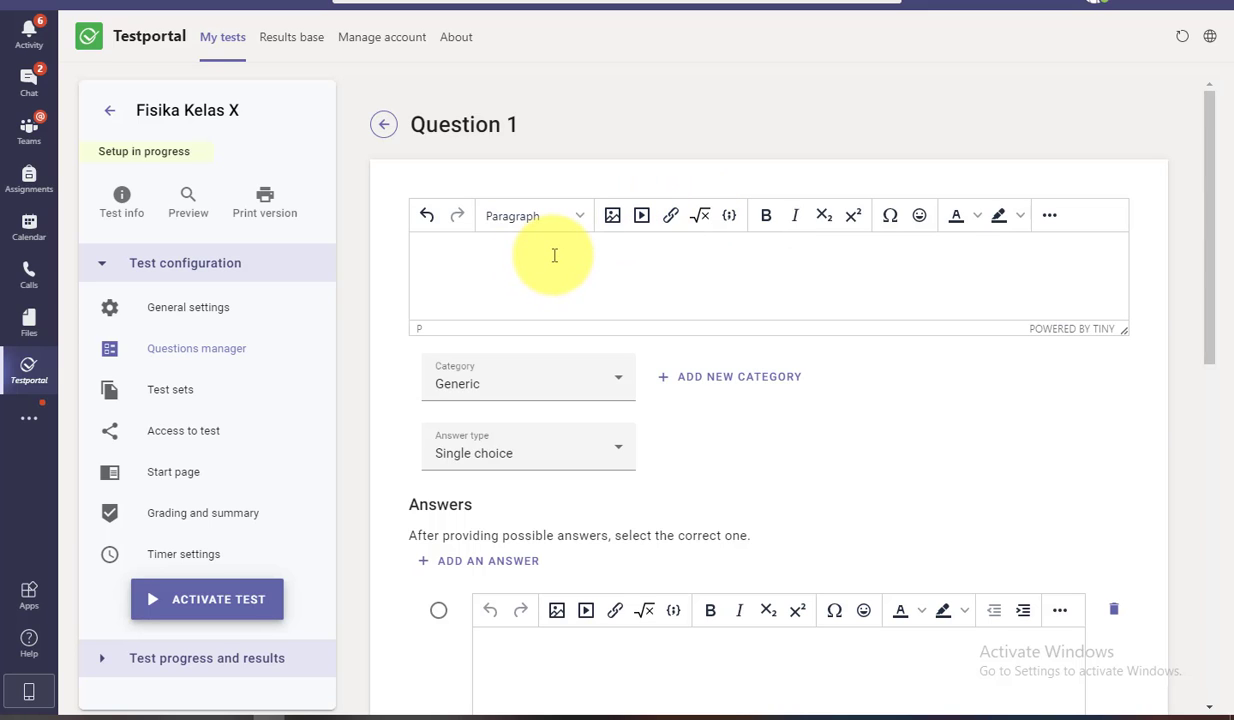
left_click(613, 216)
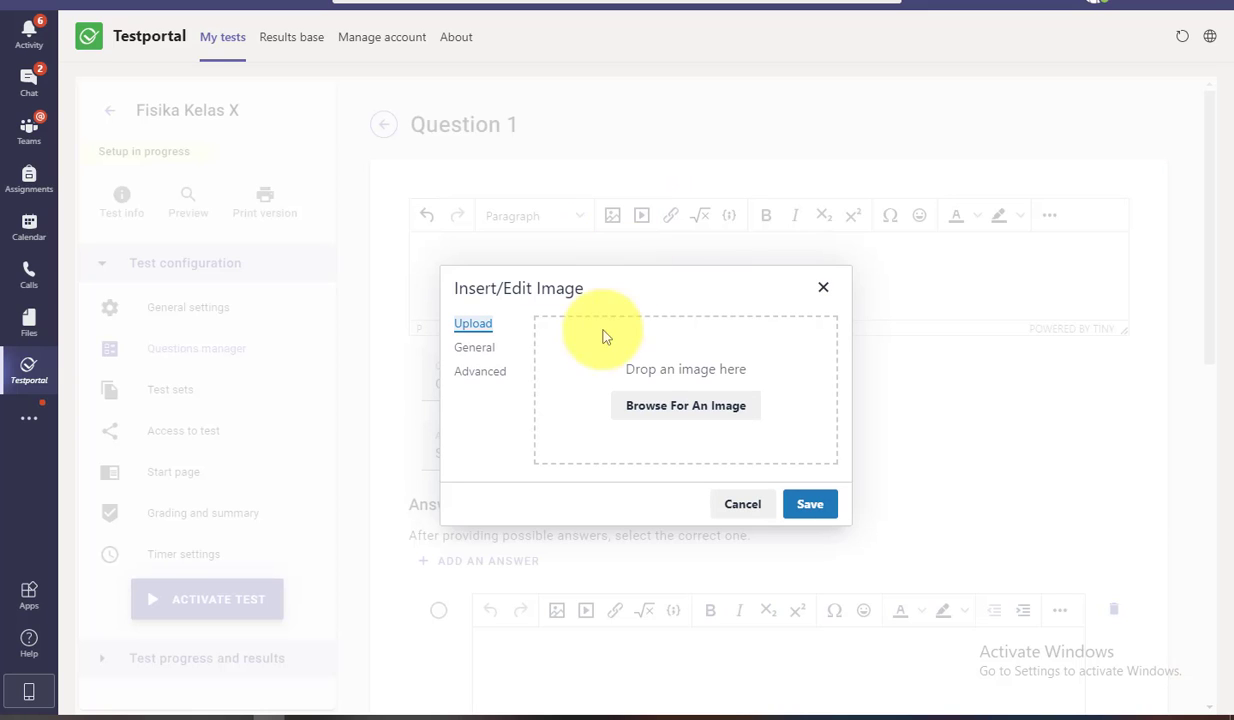
left_click(678, 407)
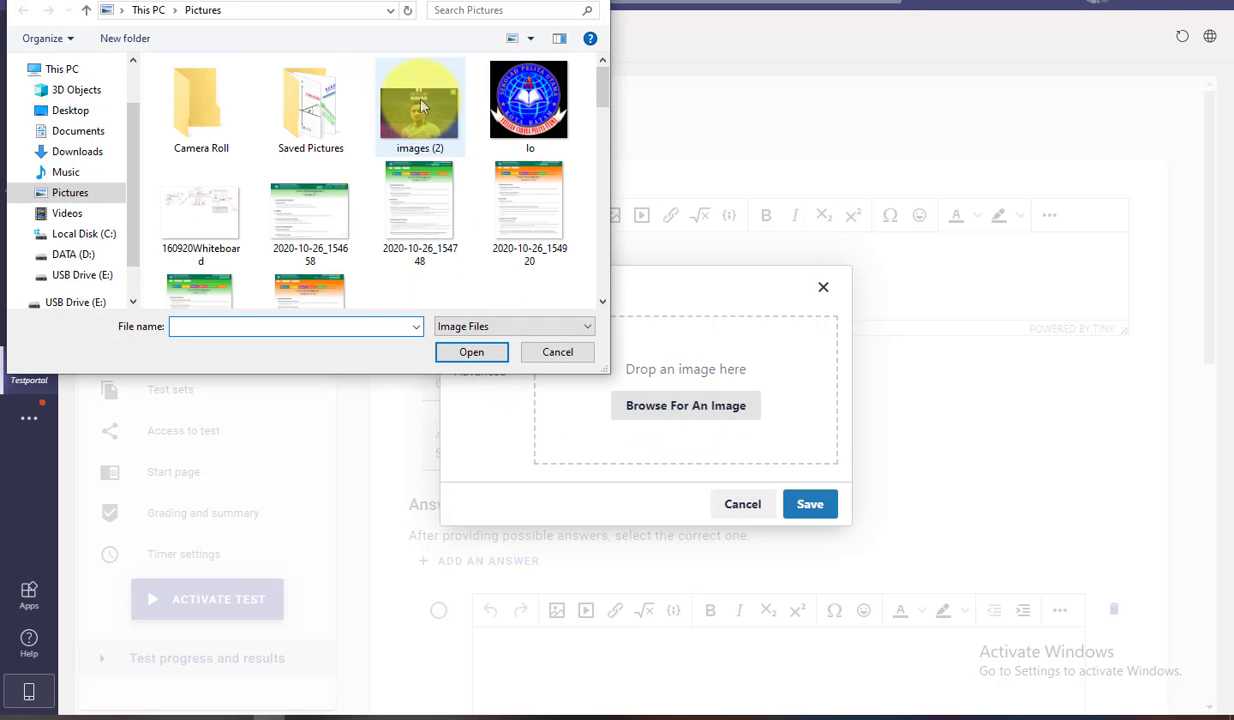
left_click(525, 212)
scroll(525, 215, "down", 2)
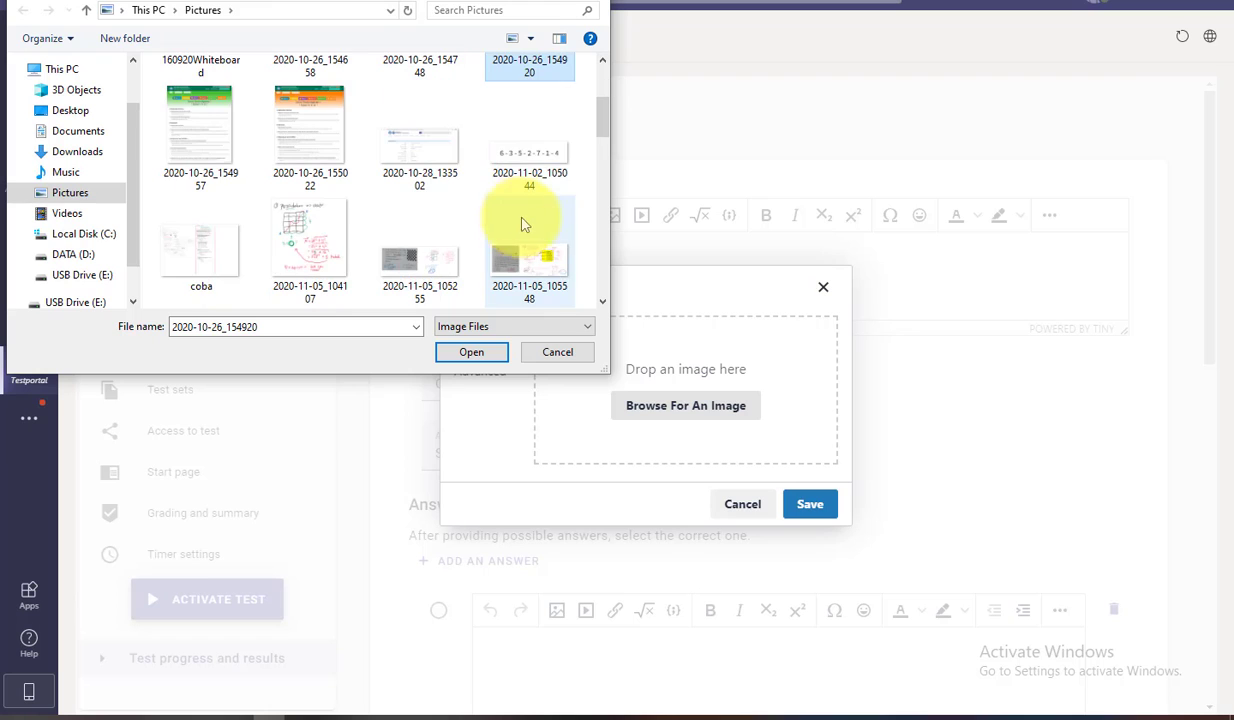
scroll(527, 222, "up", 1)
scroll(500, 188, "down", 4)
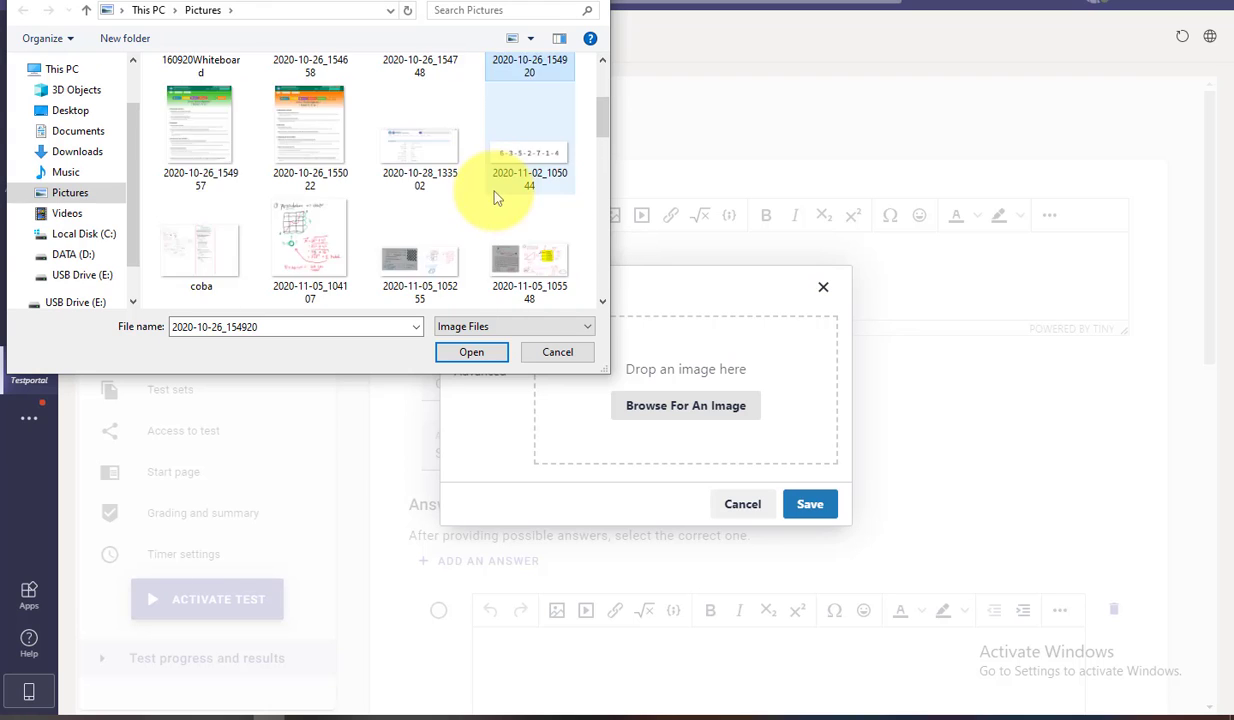
scroll(534, 190, "down", 5)
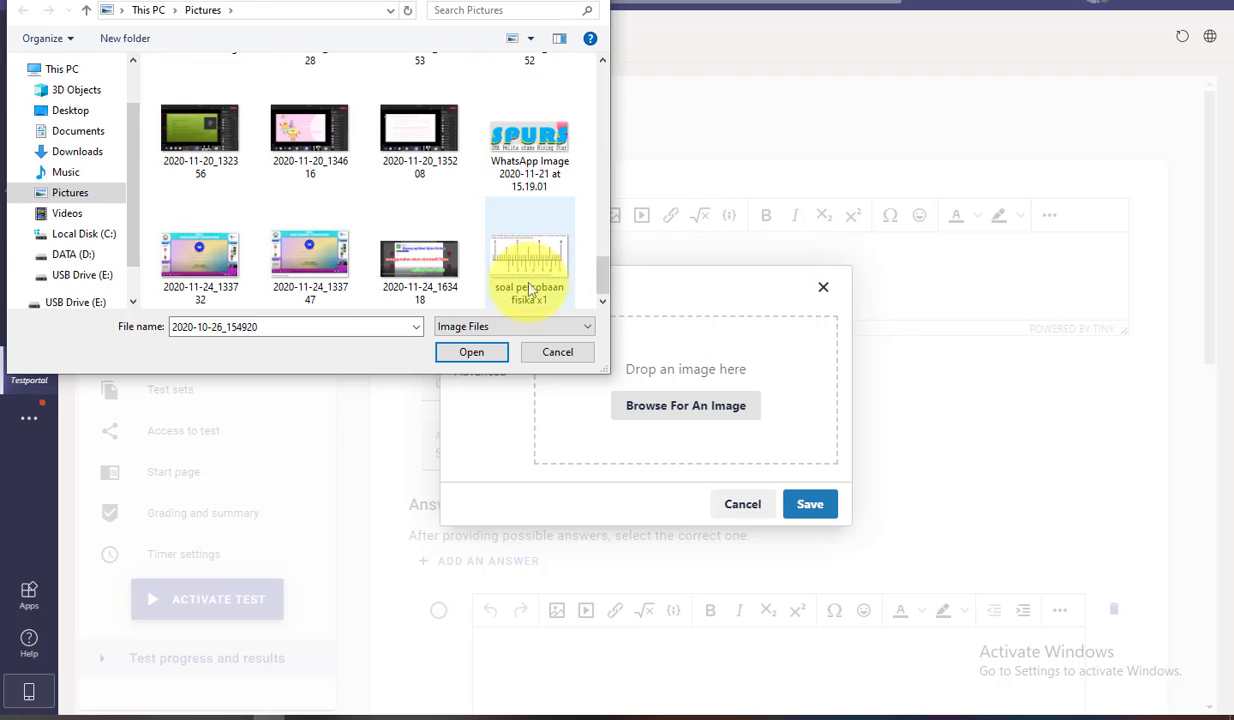
left_click(533, 272)
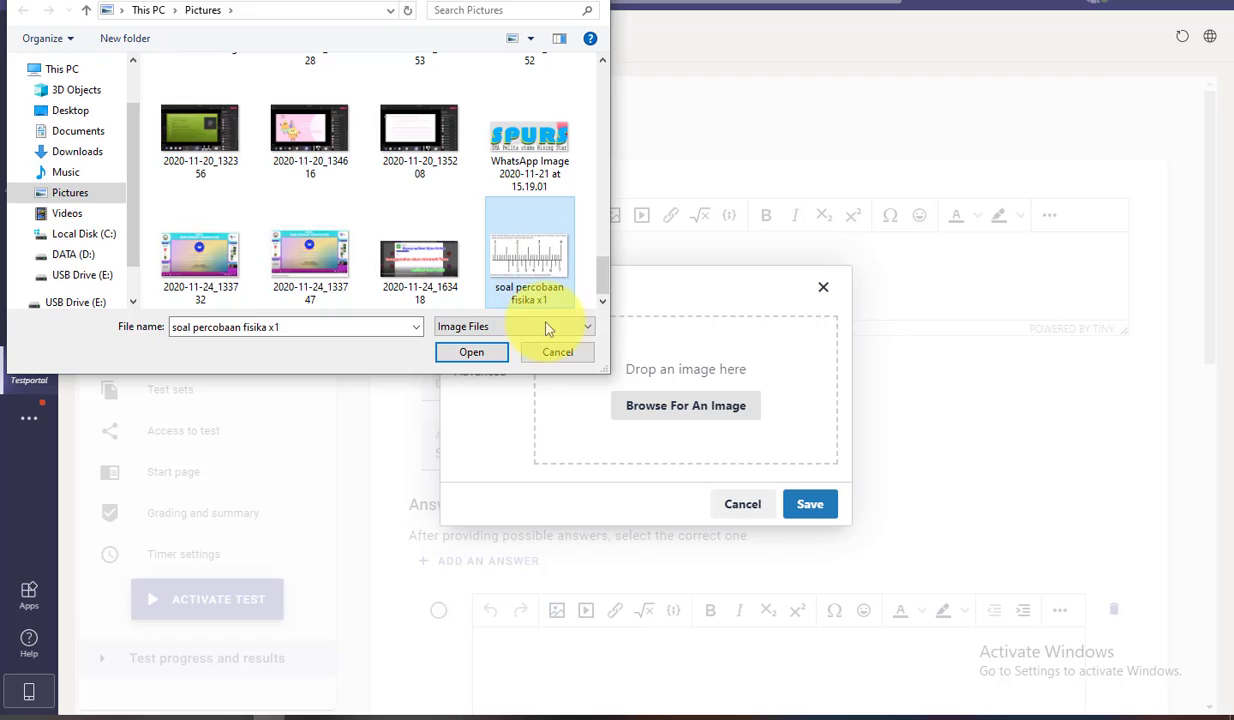
left_click(471, 352)
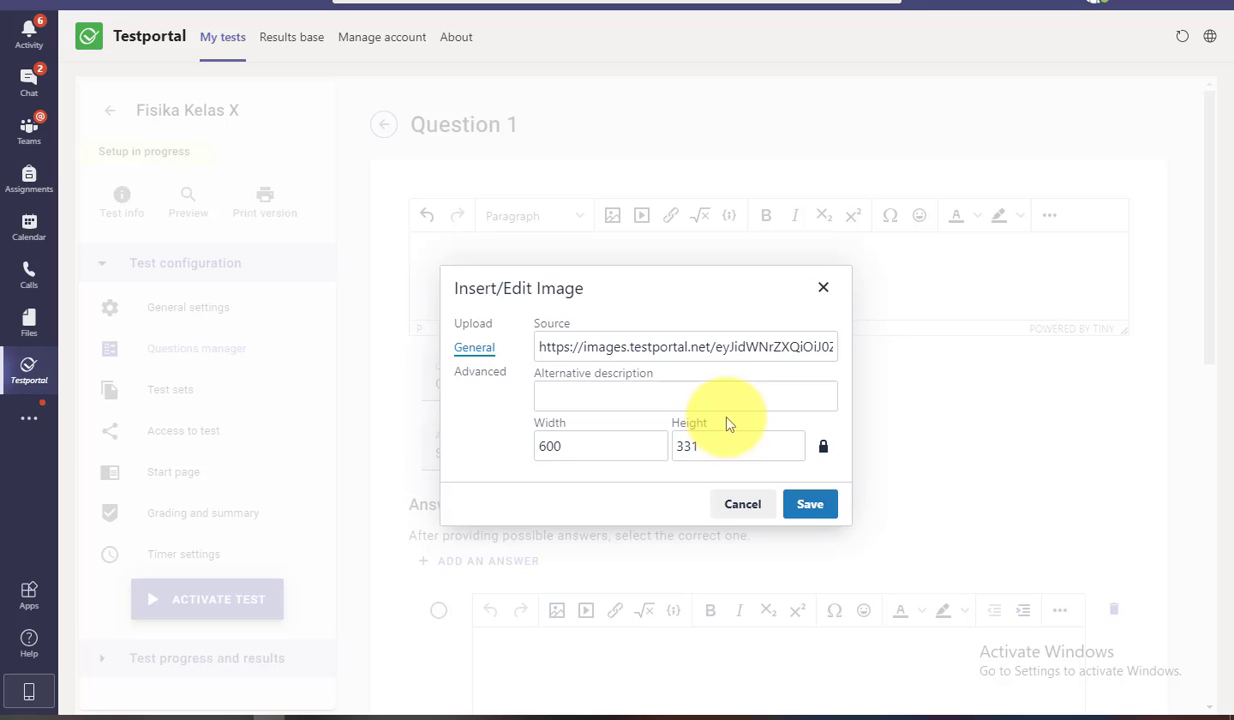
left_click(799, 503)
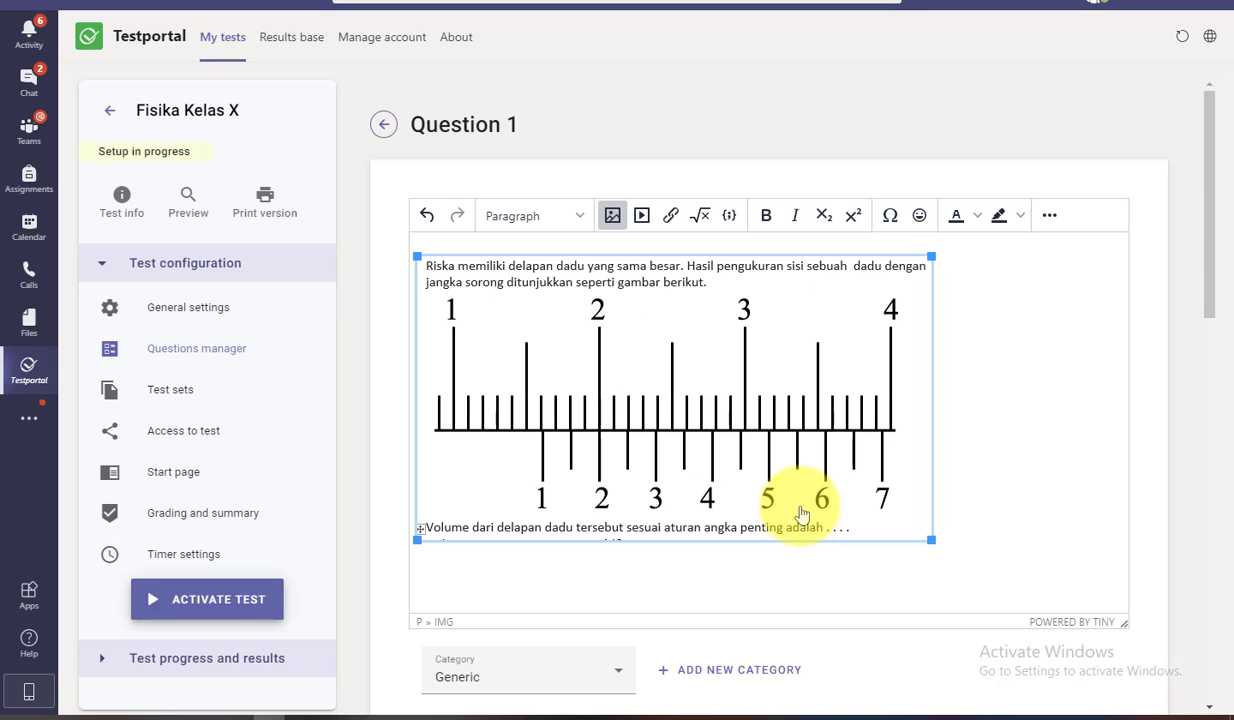
left_click(1071, 392)
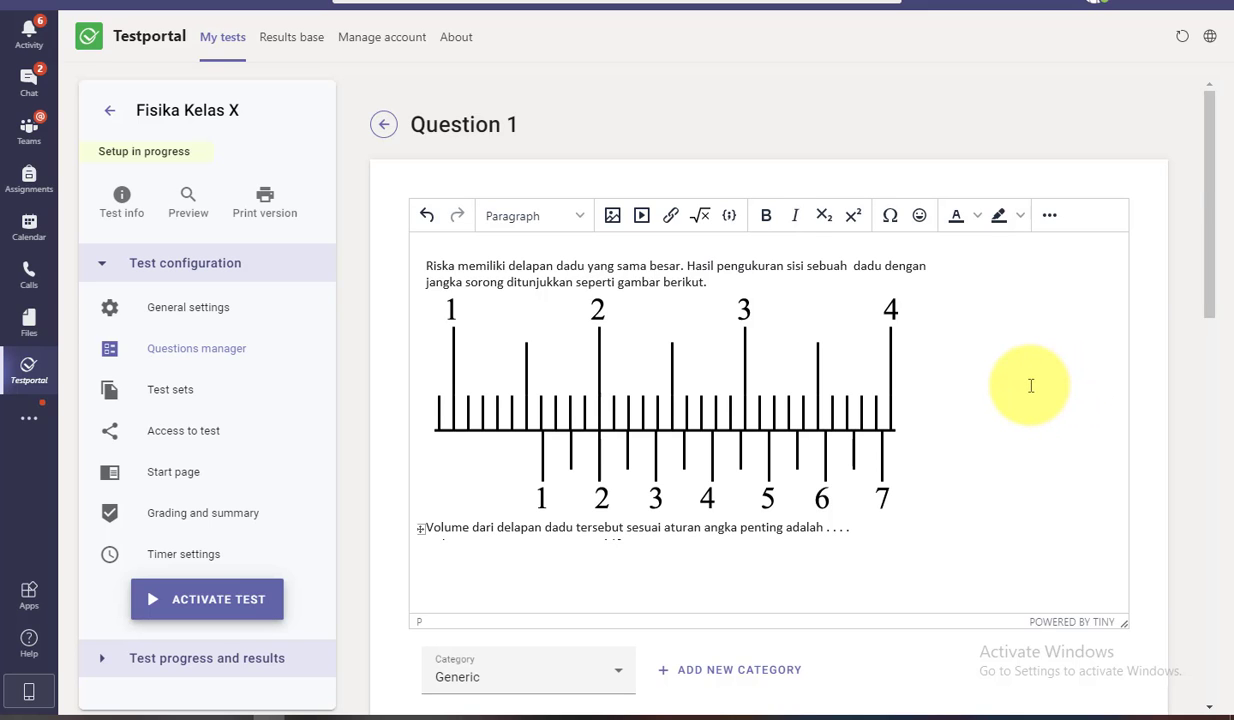
scroll(1031, 386, "down", 3)
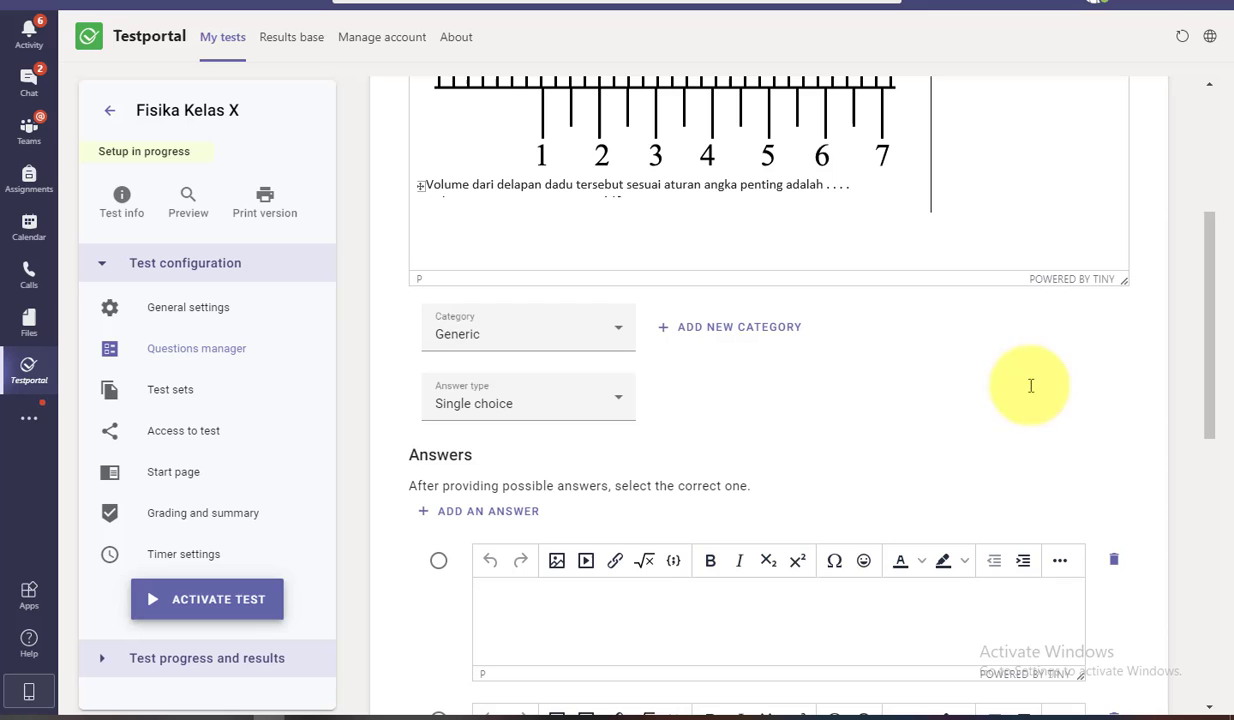
left_click(608, 340)
left_click(608, 340)
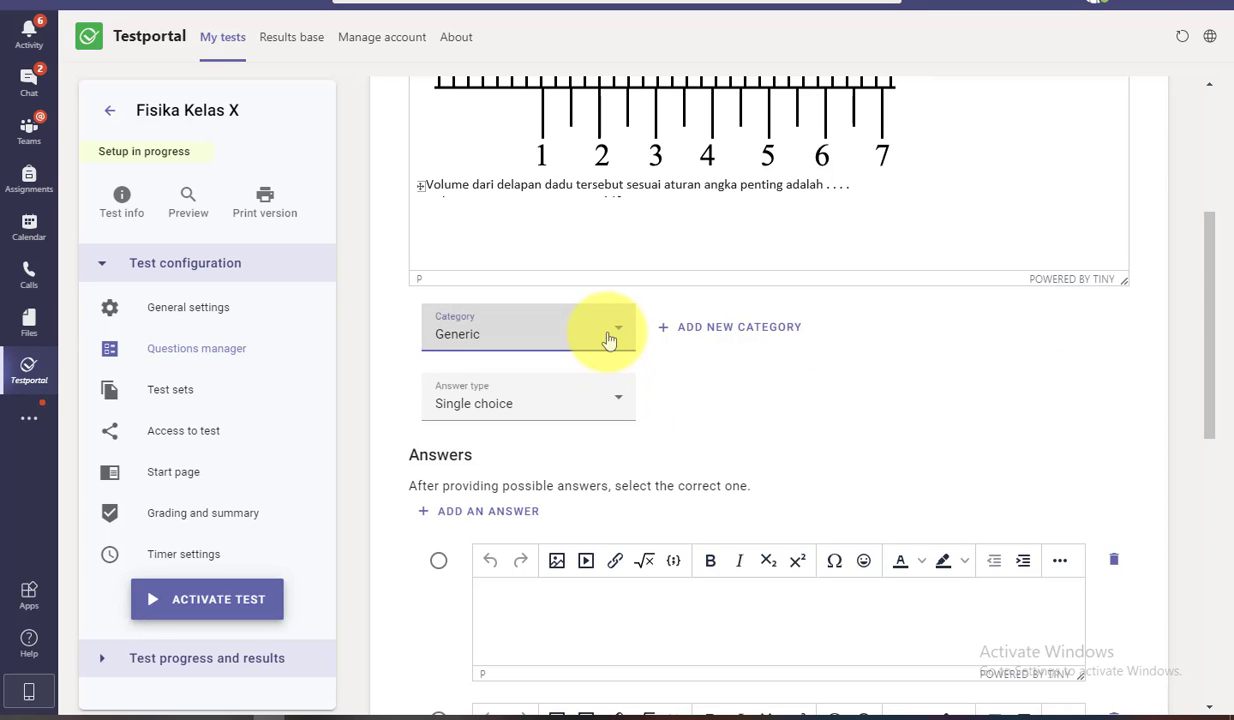
left_click(724, 330)
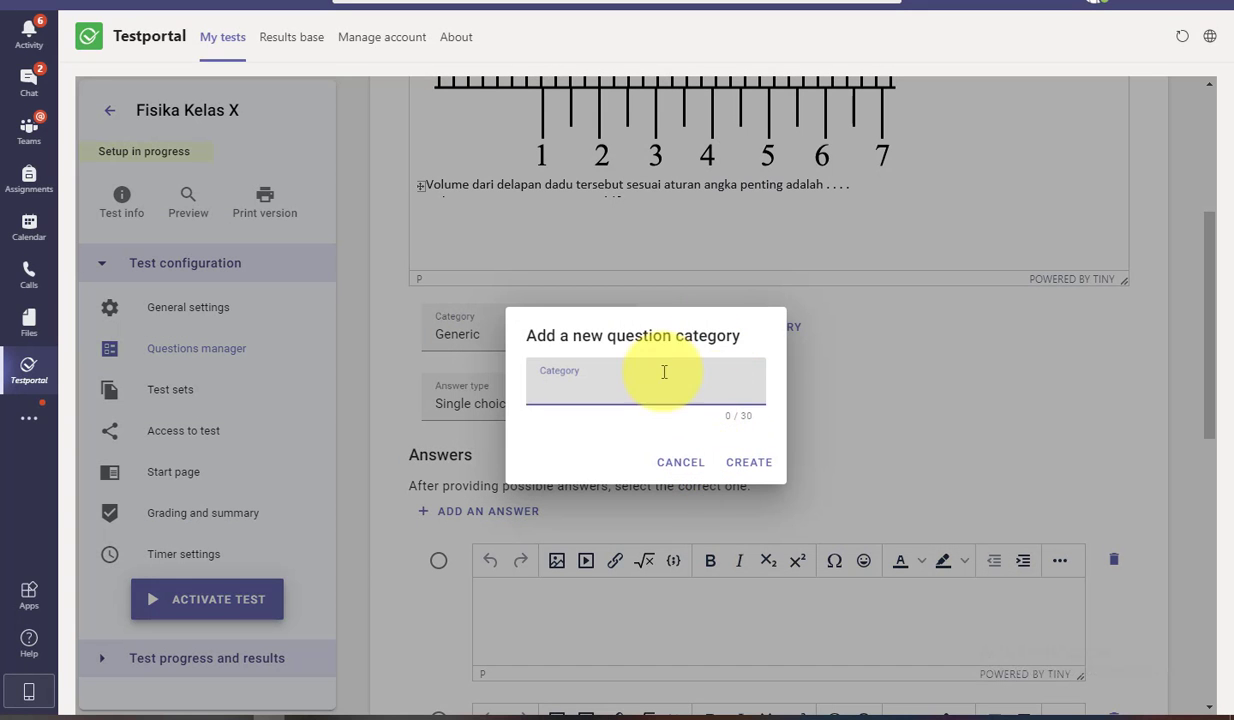
left_click(680, 465)
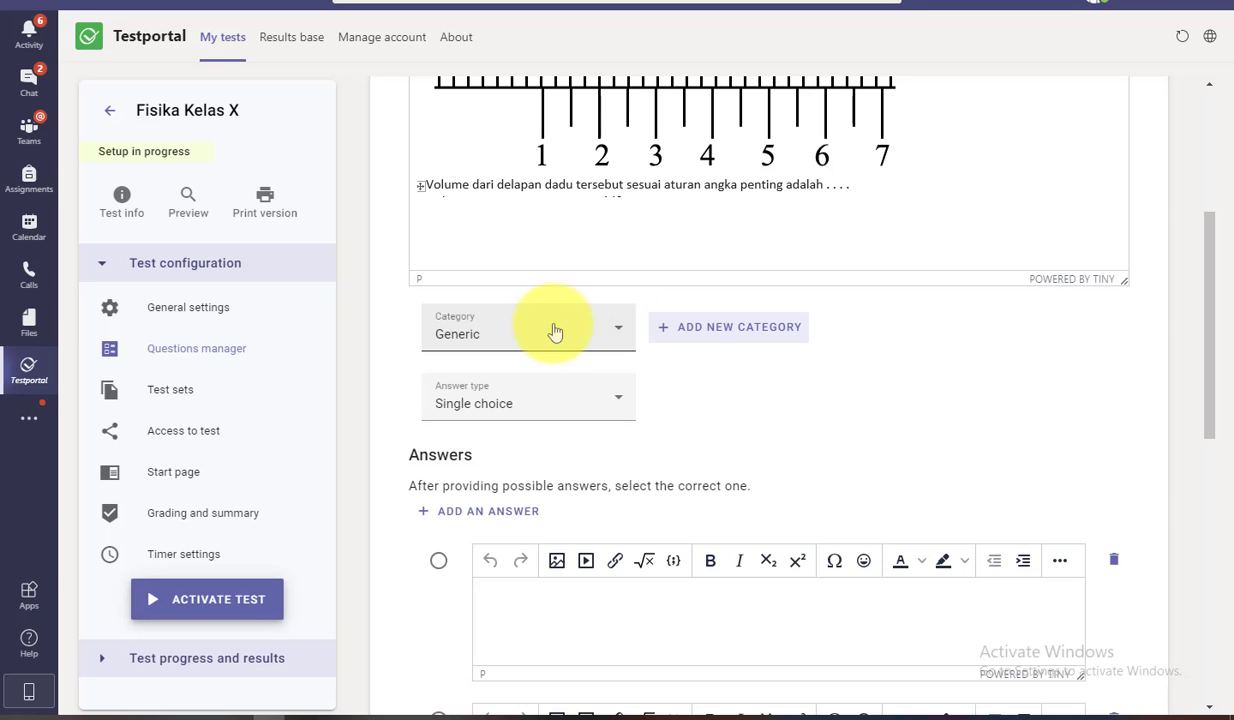
Choose Single choice as the answer type of Question 1
scroll(760, 384, "down", 1)
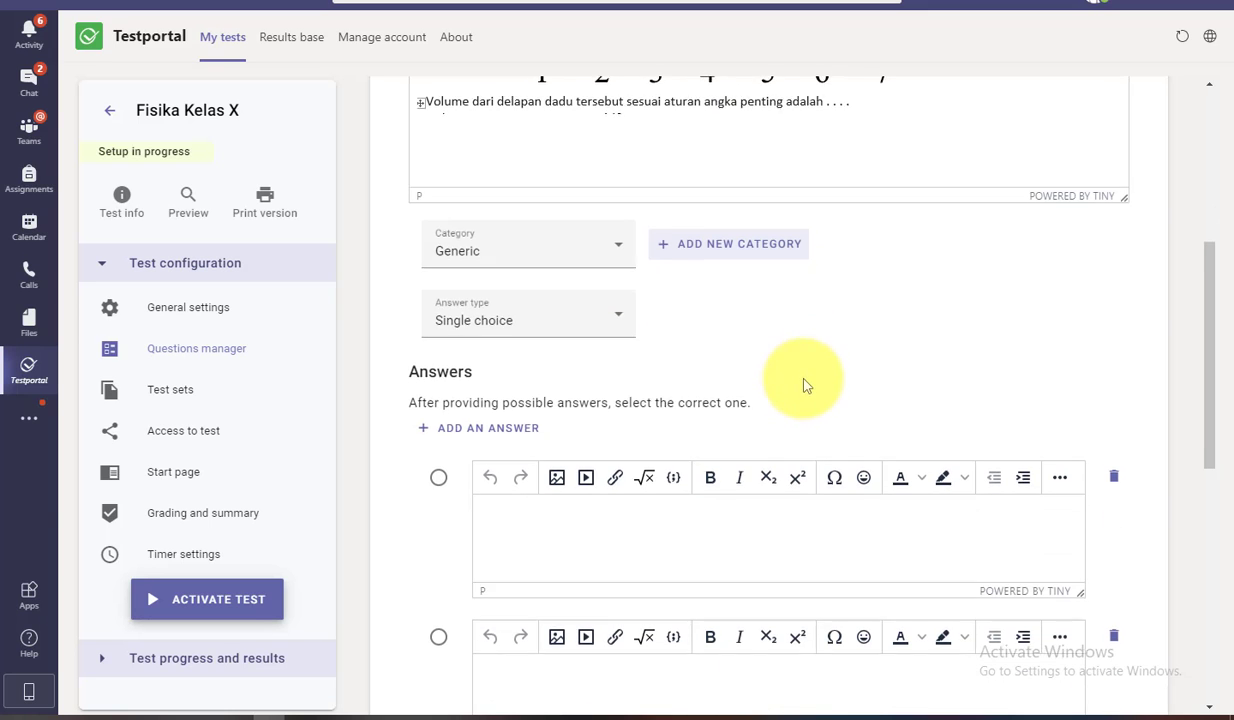
left_click(615, 320)
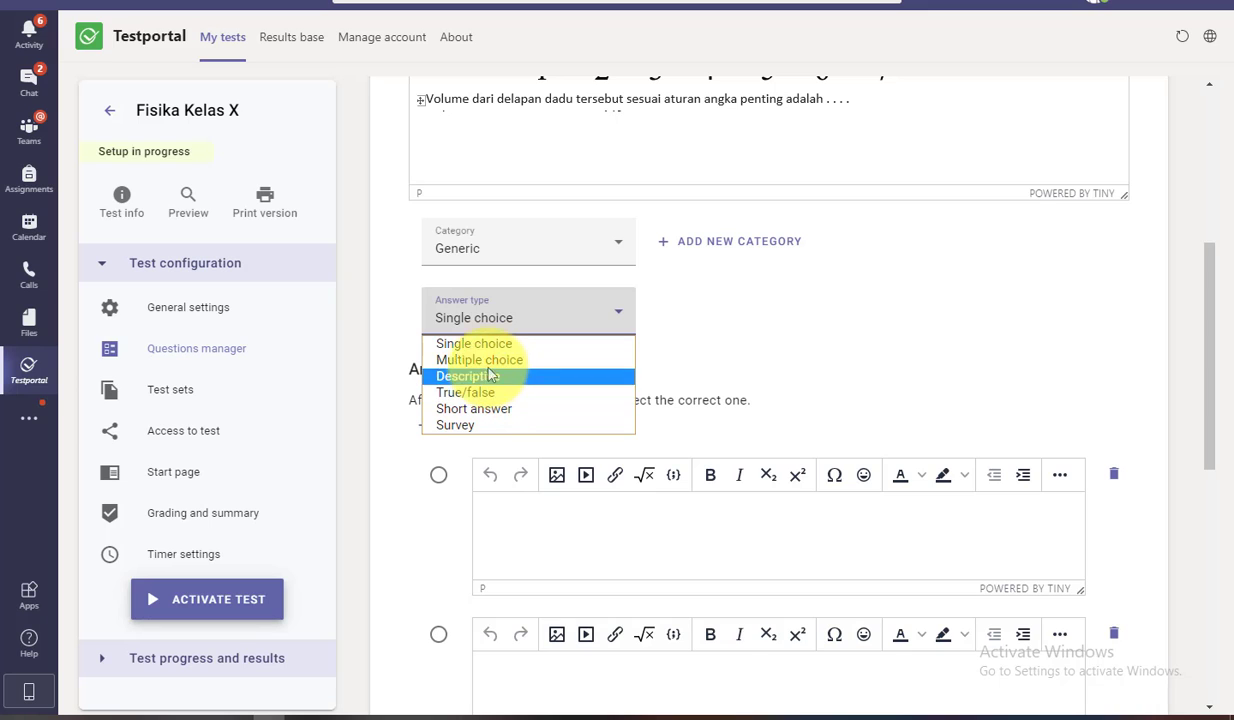
left_click(476, 343)
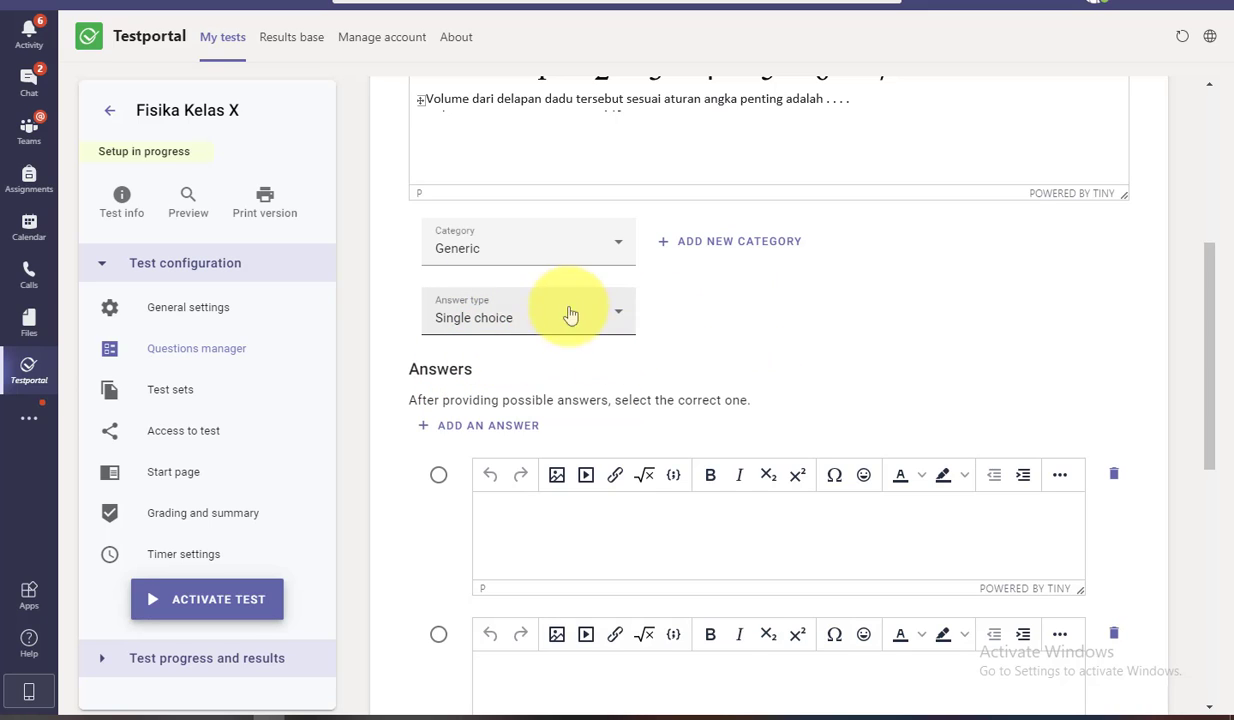
left_click(724, 309)
Copy option A, 142 cm³, from the Word document into the first answer in Testportal and make its 3 superscript
scroll(587, 394, "down", 1)
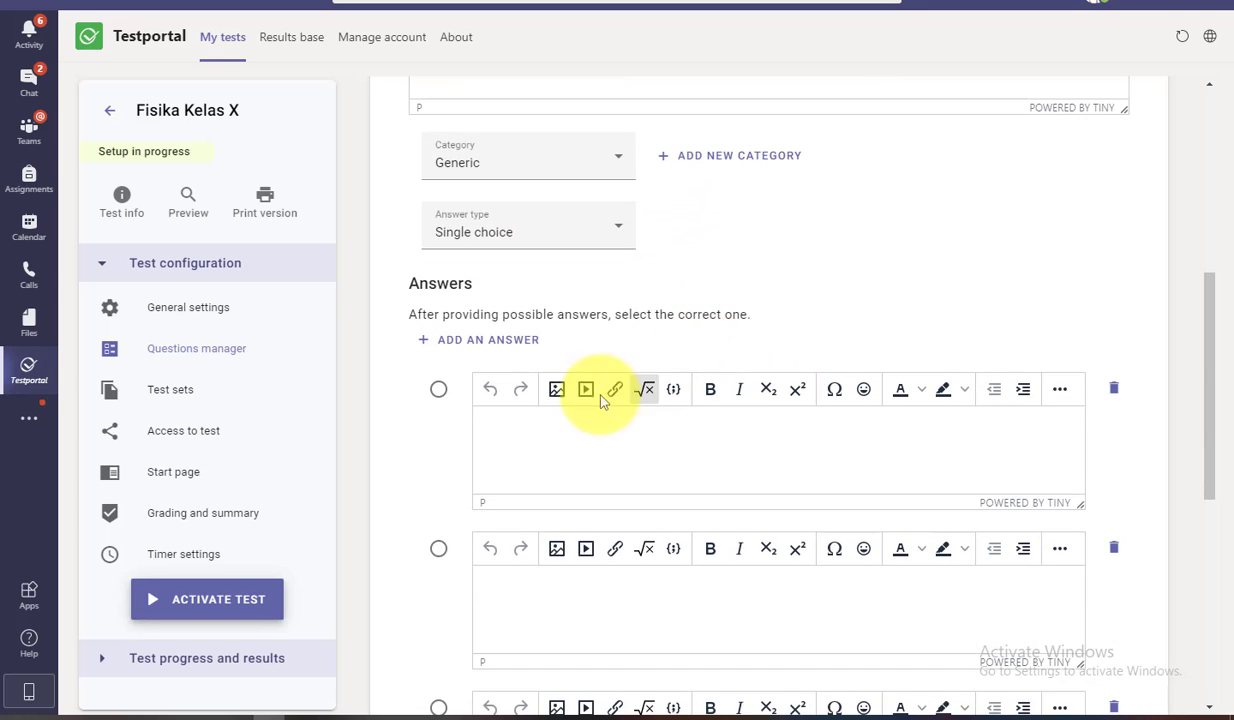
left_click(504, 419)
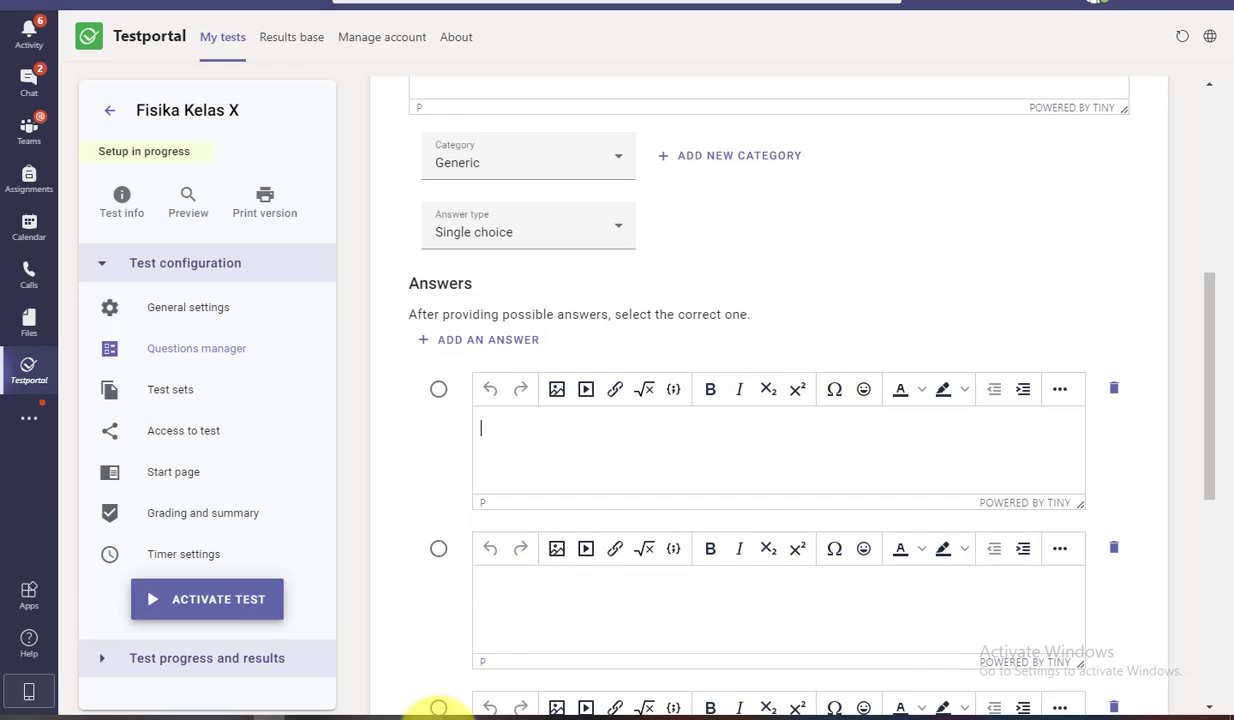
left_click(436, 718)
left_click_drag(520, 409, 593, 410)
key("ctrl+c")
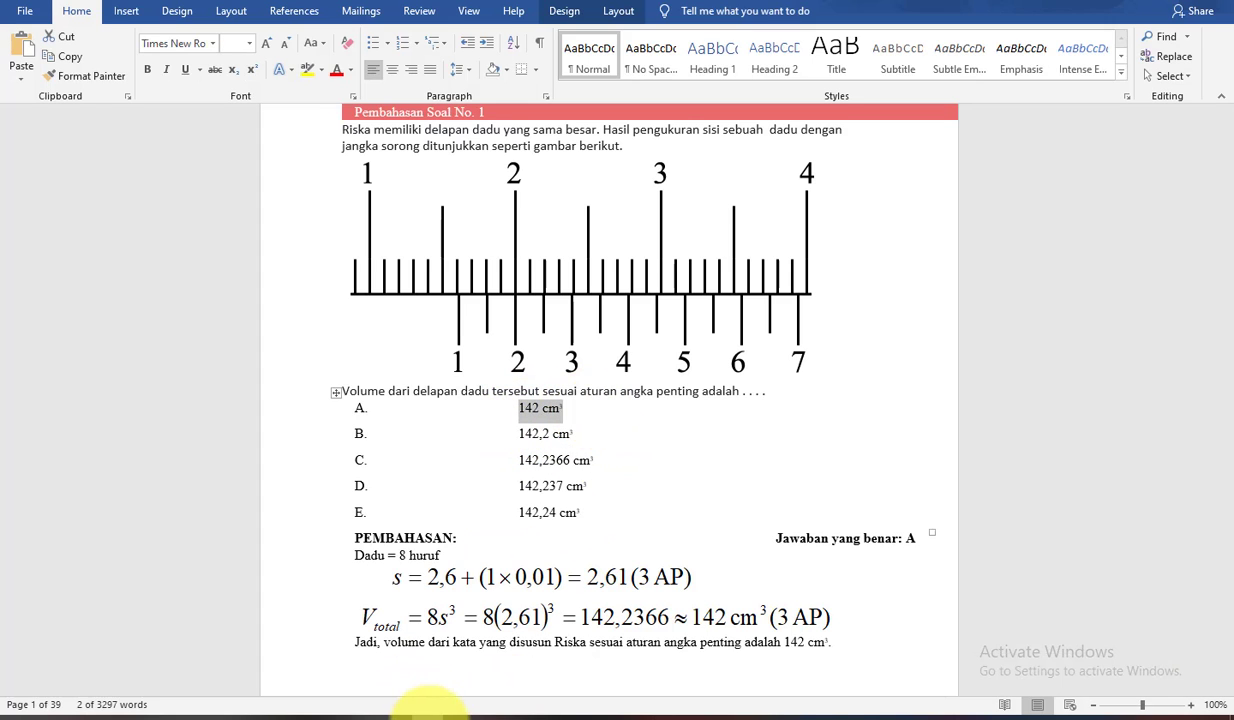
left_click(430, 712)
key("ctrl+v")
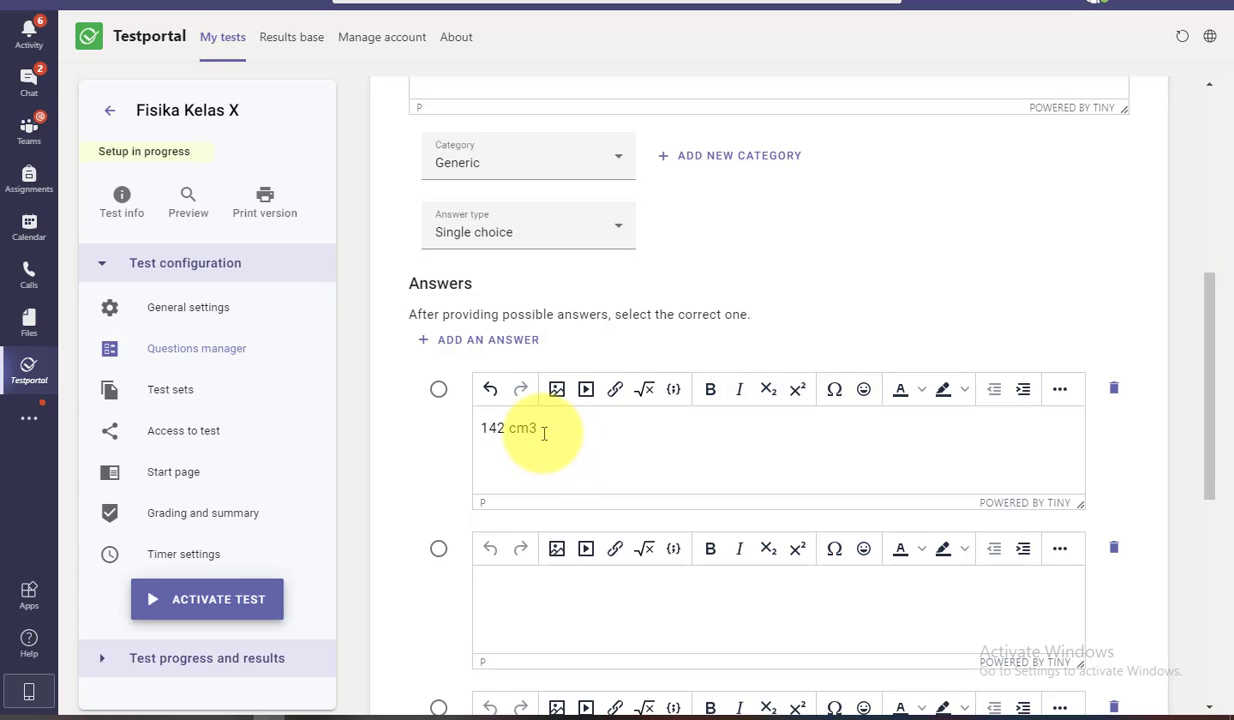
left_click(797, 389)
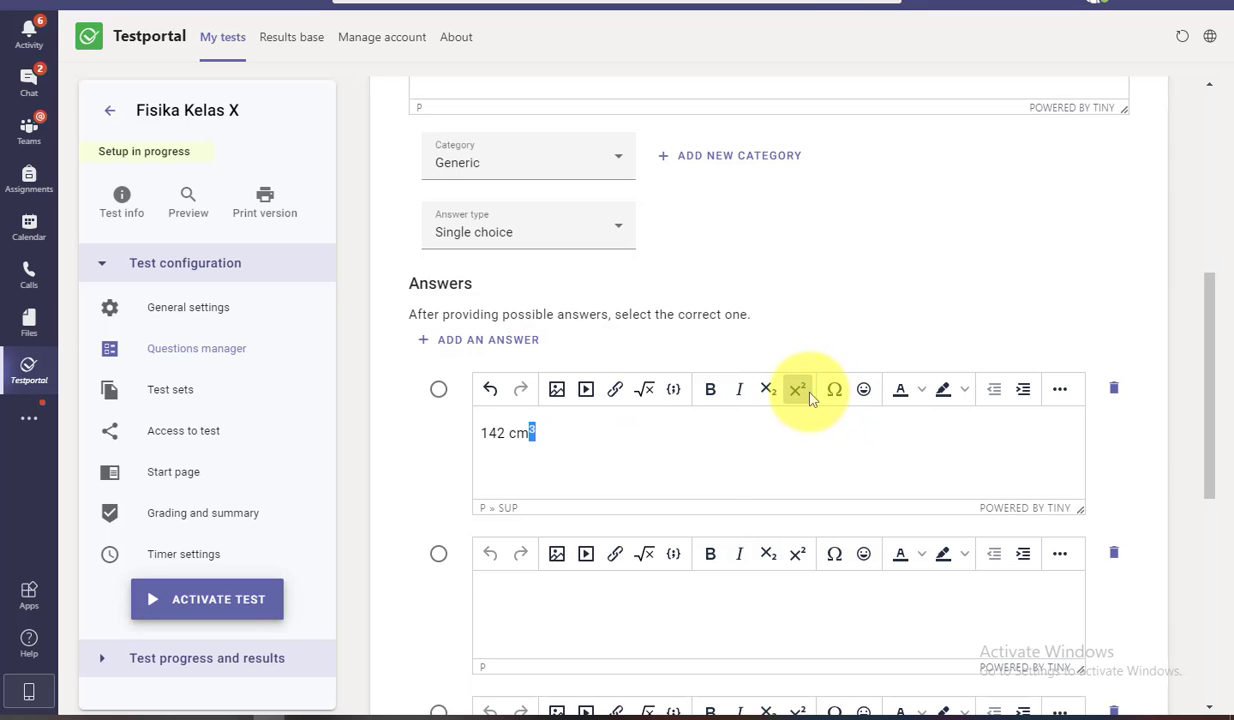
Copy option B, 142,2 cm³, from the Word document into the second answer in Testportal and make its 3 superscript
left_click(545, 600)
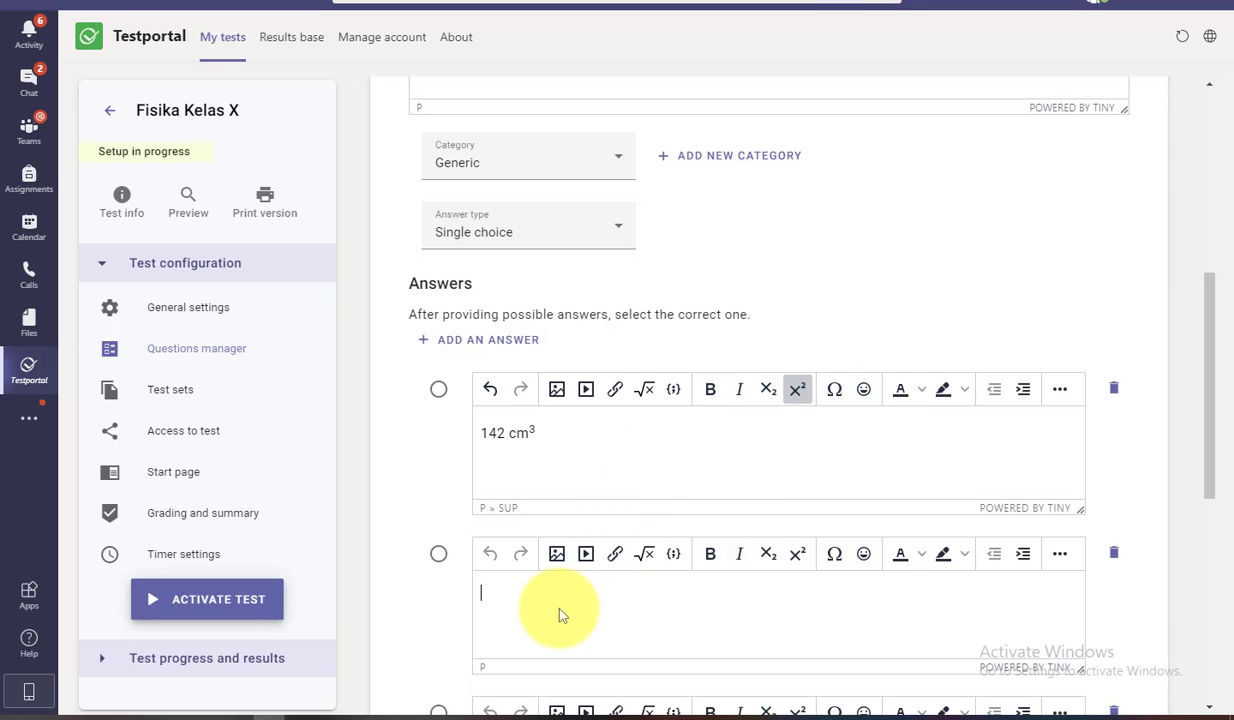
scroll(587, 587, "down", 1)
left_click(435, 716)
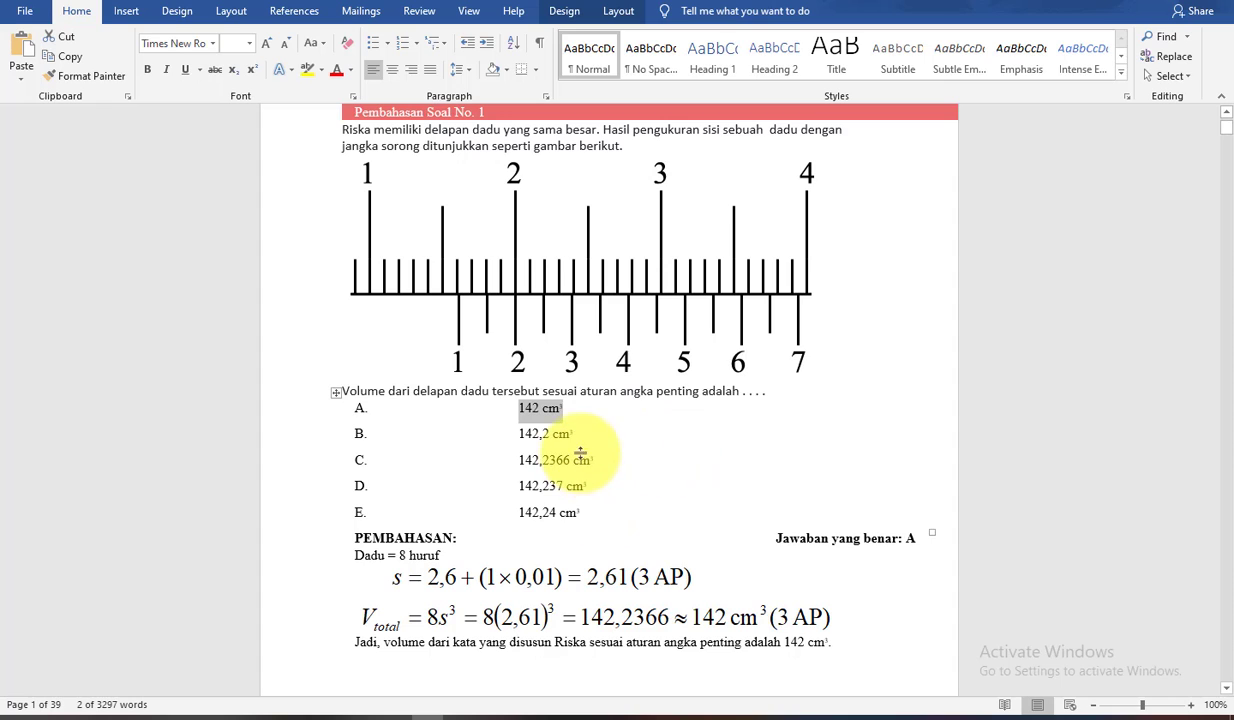
left_click_drag(575, 435, 517, 438)
key("ctrl+c")
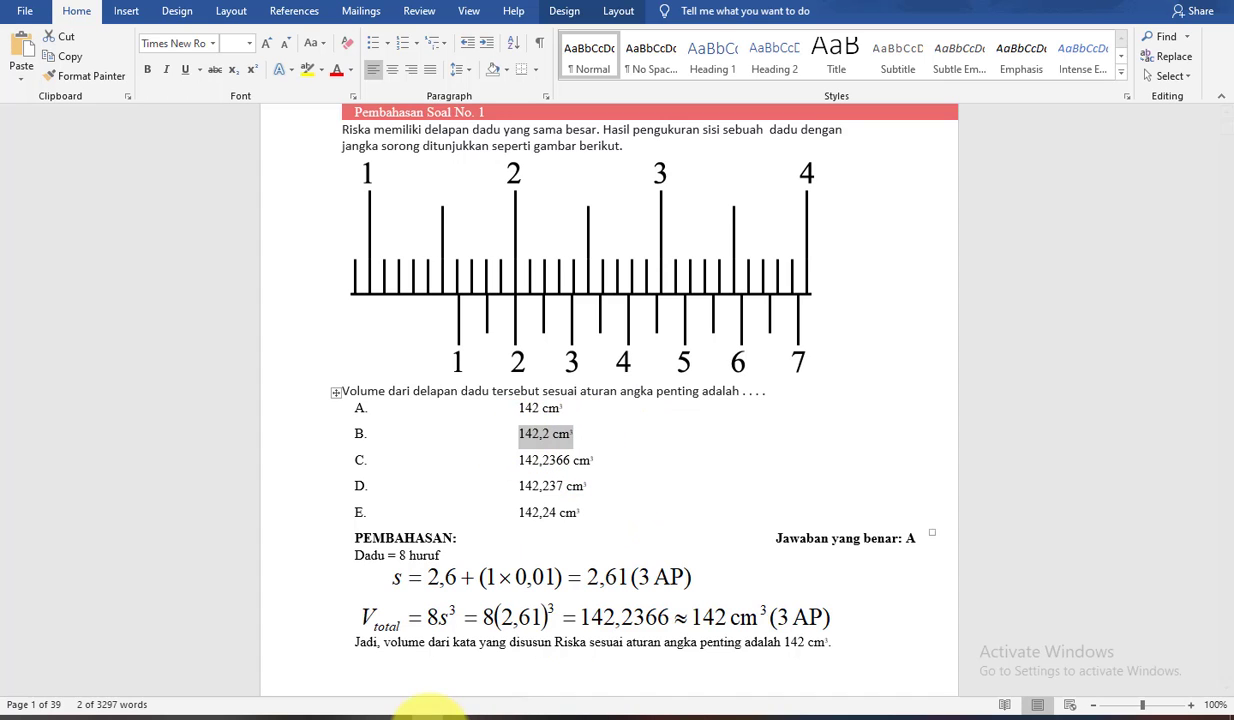
left_click(440, 716)
left_click(437, 714)
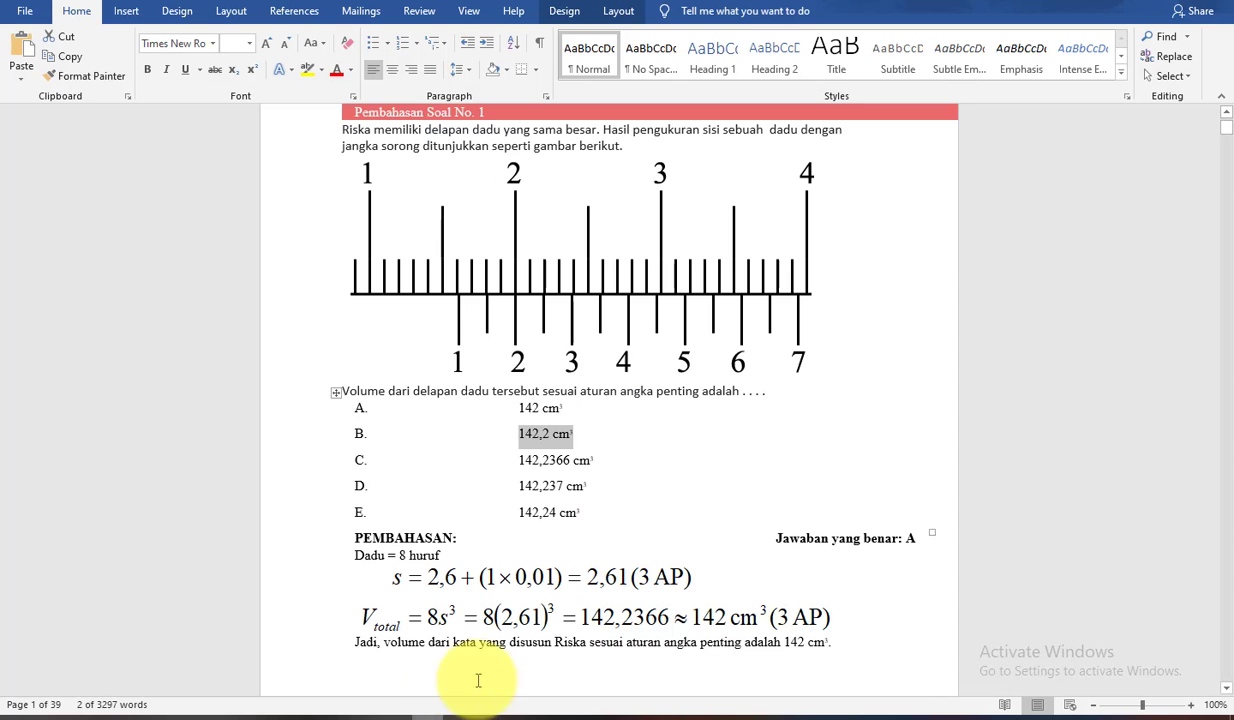
left_click(250, 714)
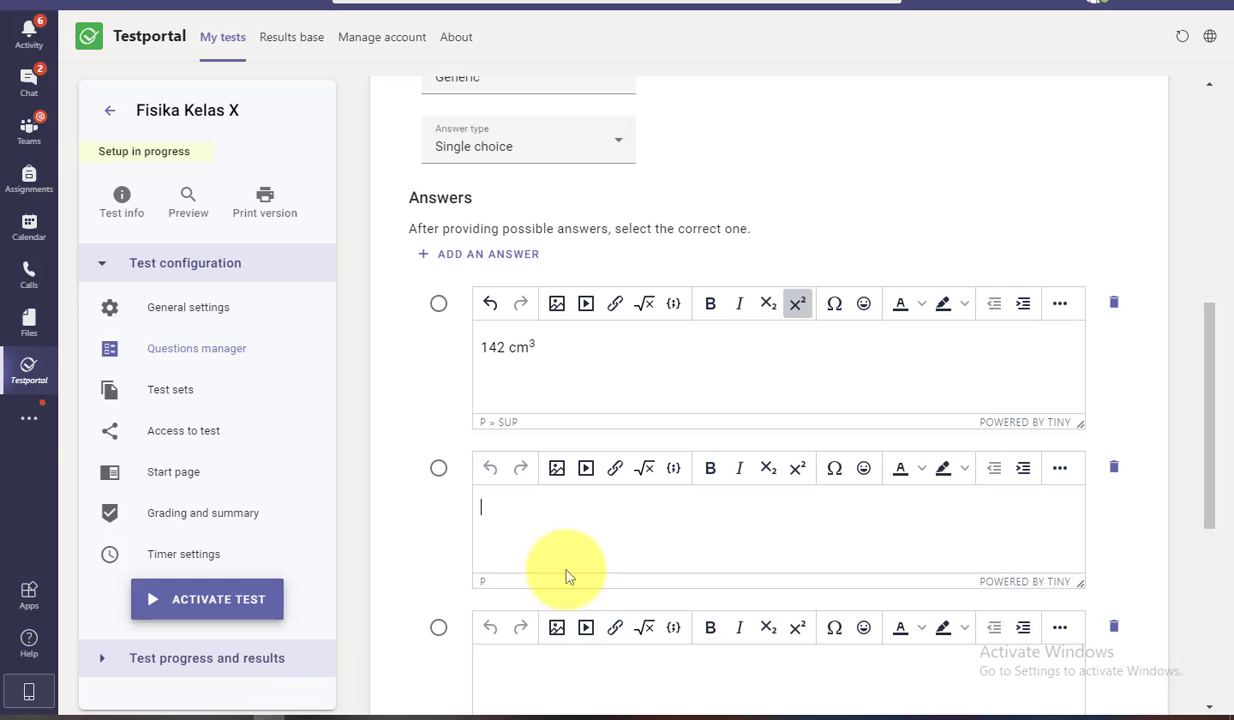
key("ctrl+v")
left_click_drag(541, 508, 584, 506)
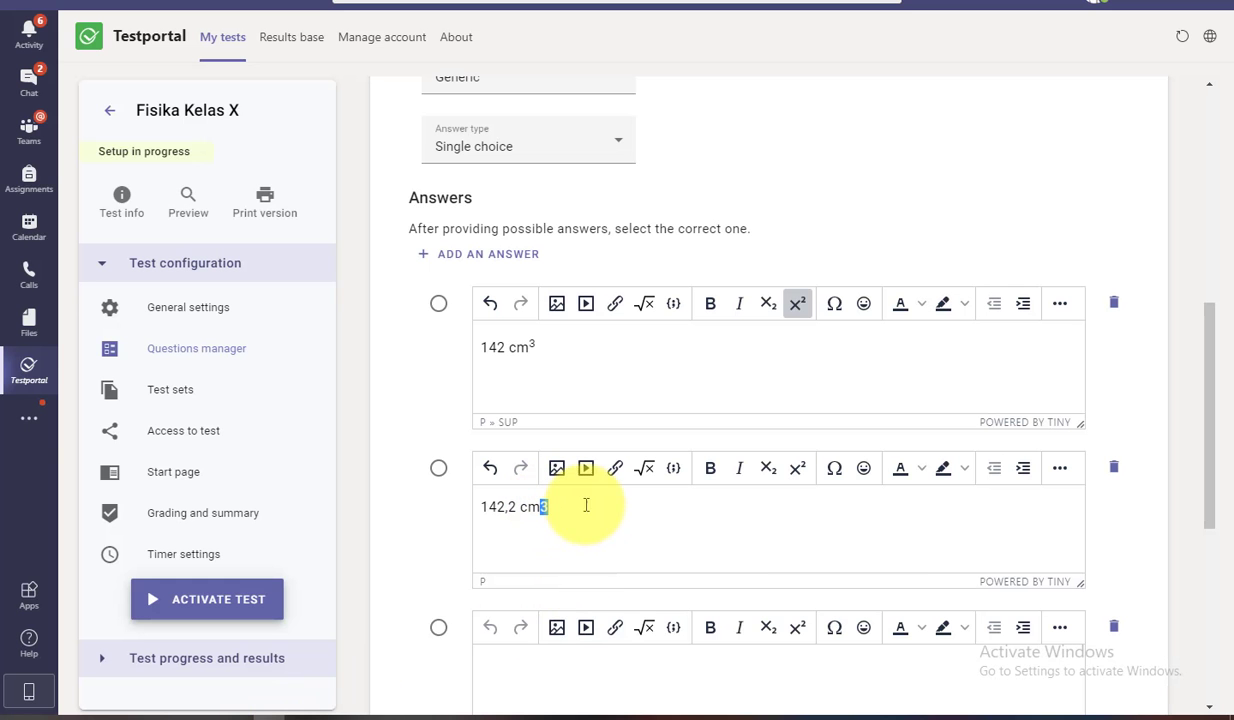
left_click(797, 469)
Copy option C, 142,2366 cm³, from the Word document into the third answer in Testportal and make its 3 superscript
scroll(620, 510, "down", 2)
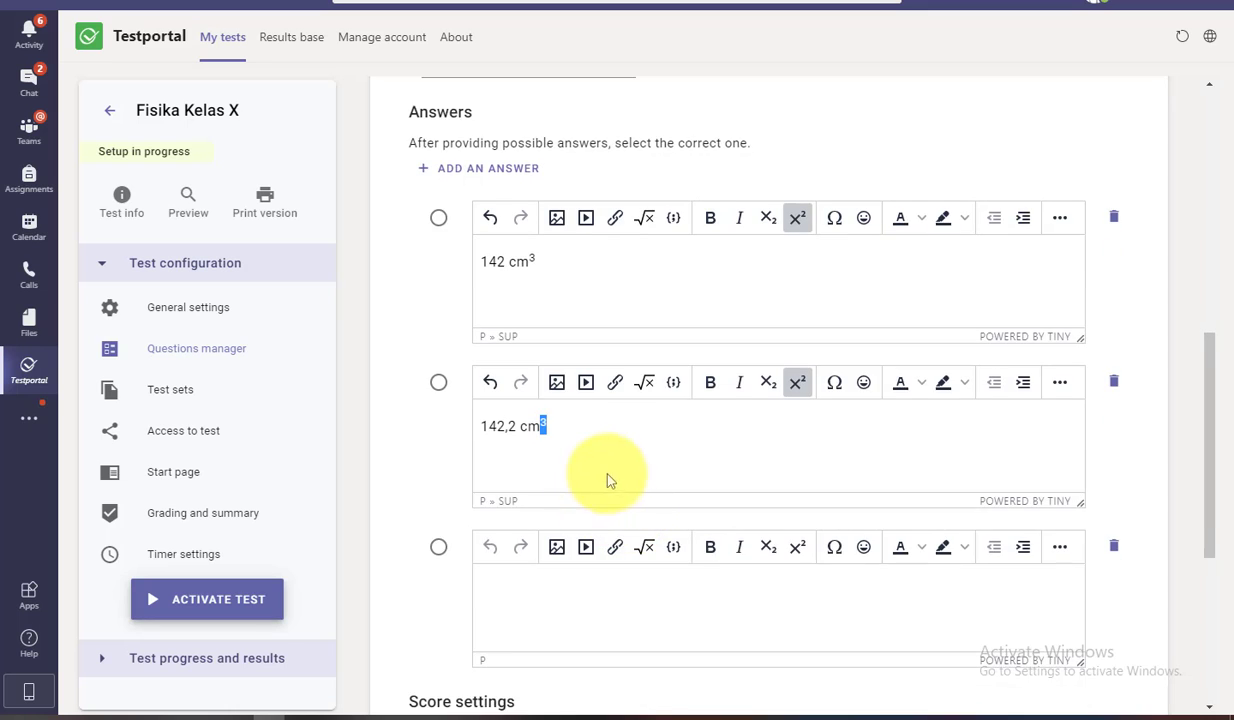
left_click(560, 530)
left_click(441, 712)
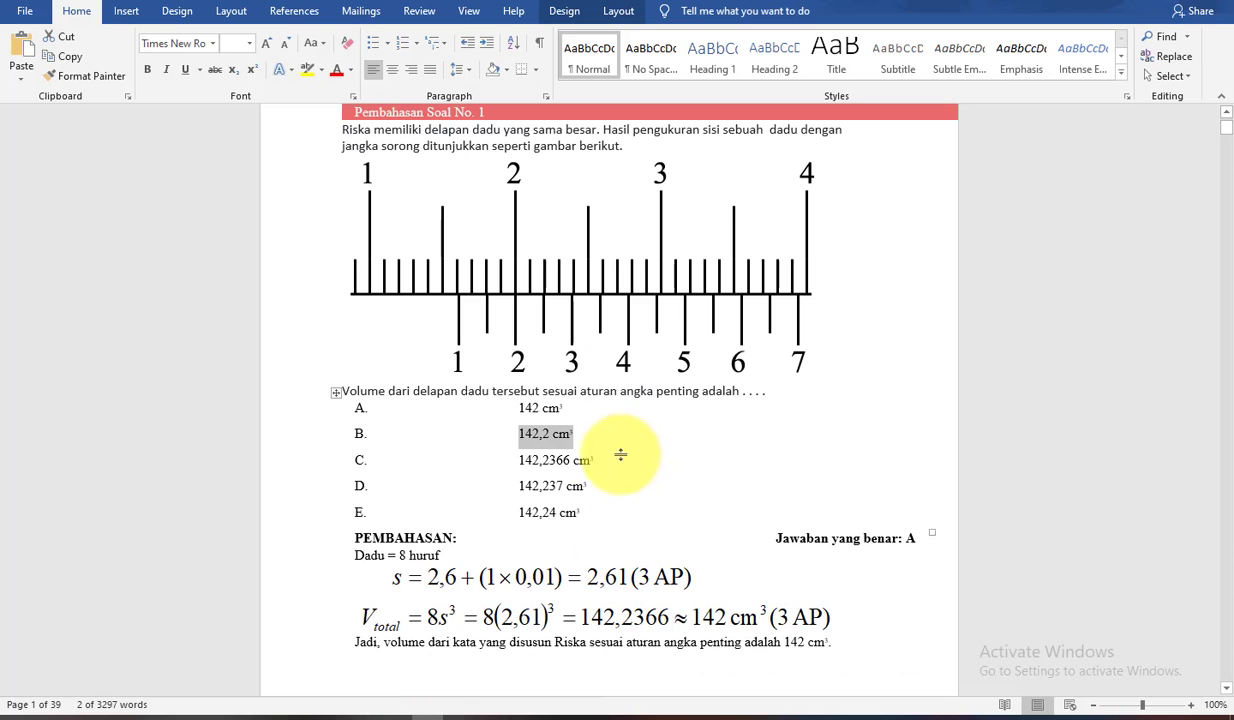
left_click_drag(596, 460, 520, 465)
key("ctrl+c")
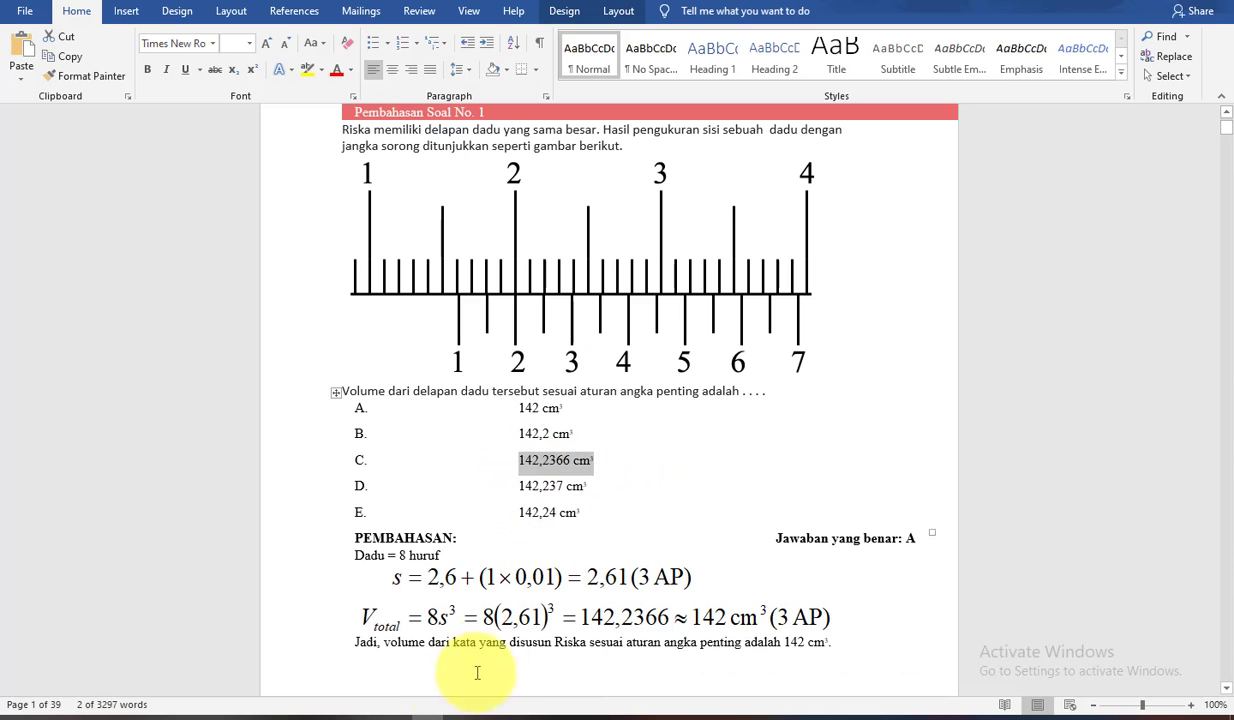
left_click(405, 710)
key("ctrl+v")
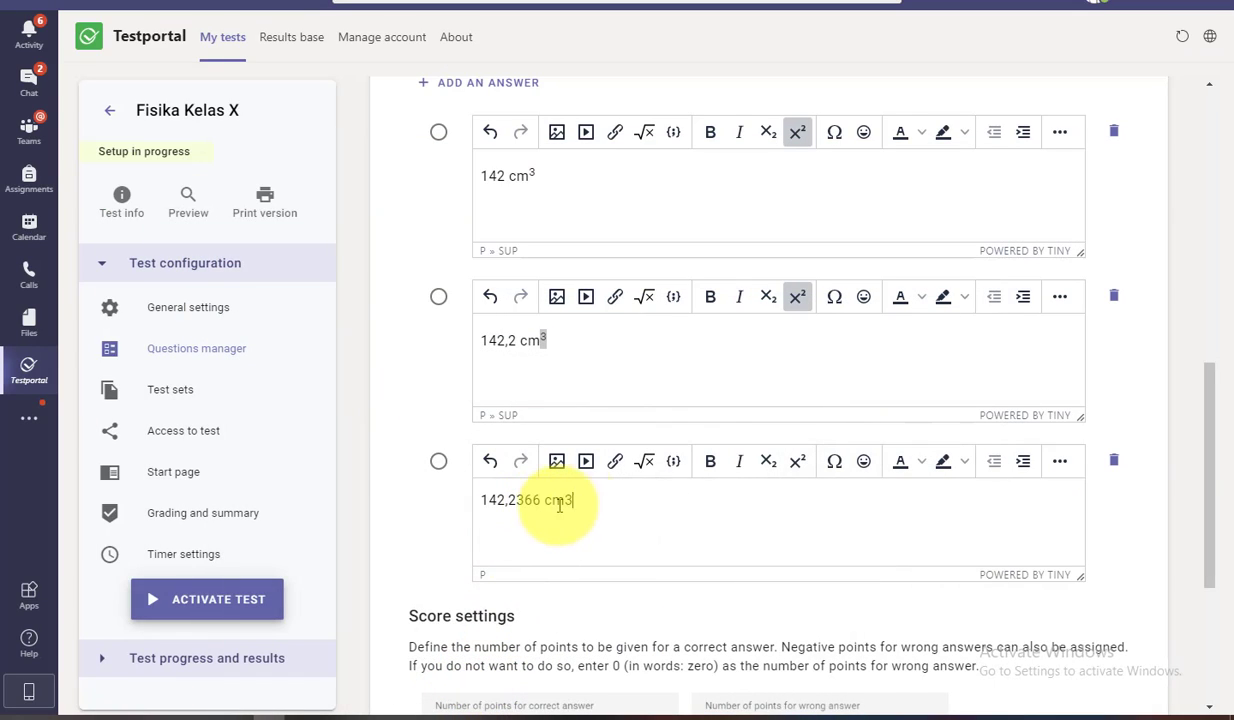
left_click(797, 461)
left_click(556, 546)
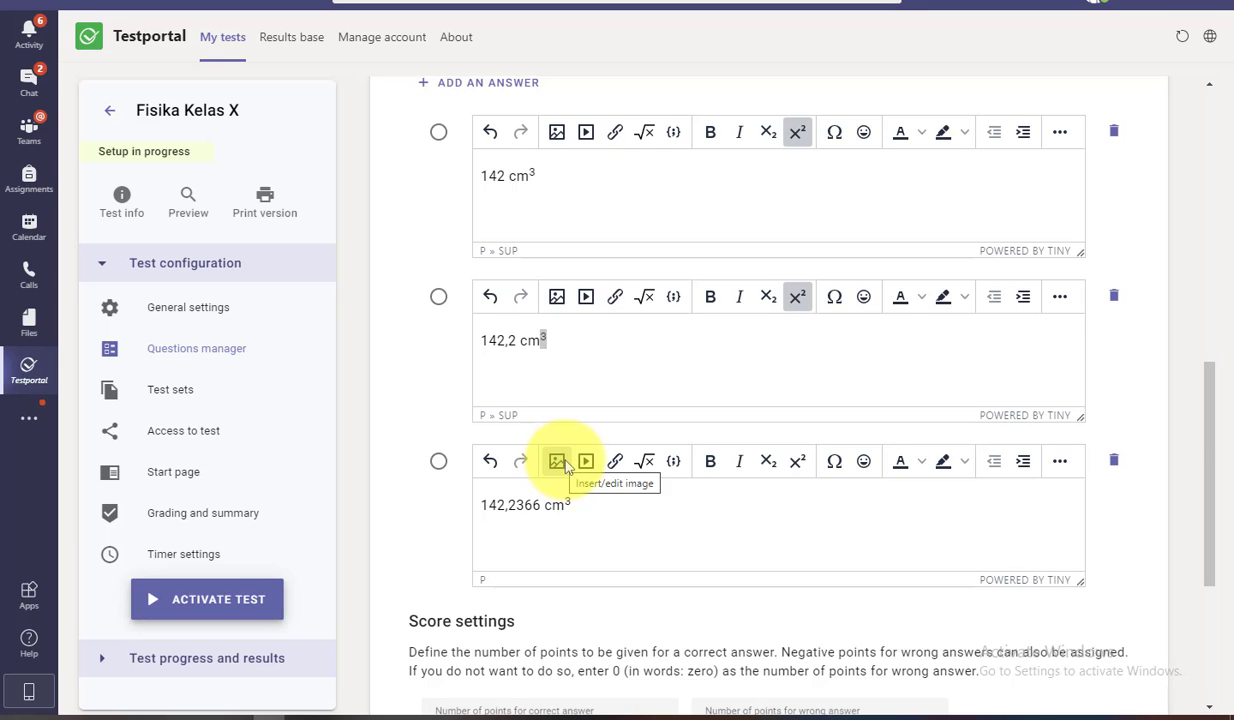
left_click(619, 513)
scroll(611, 509, "up", 1)
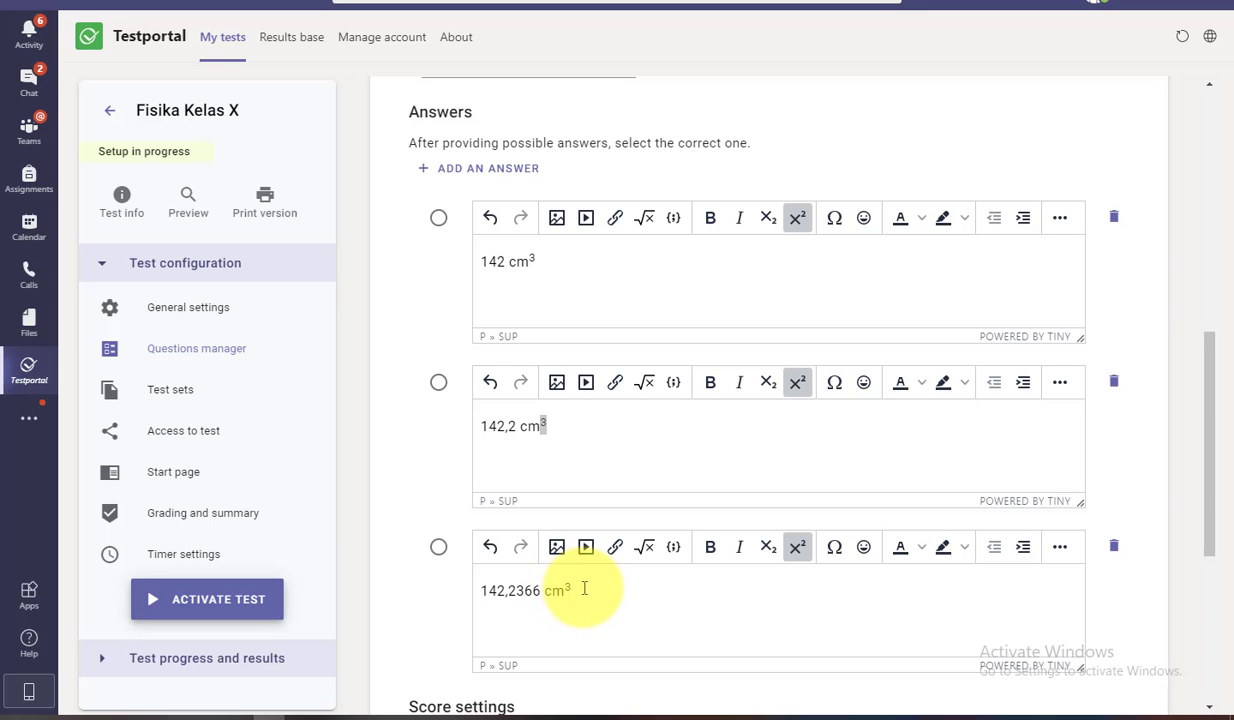
scroll(576, 500, "up", 1)
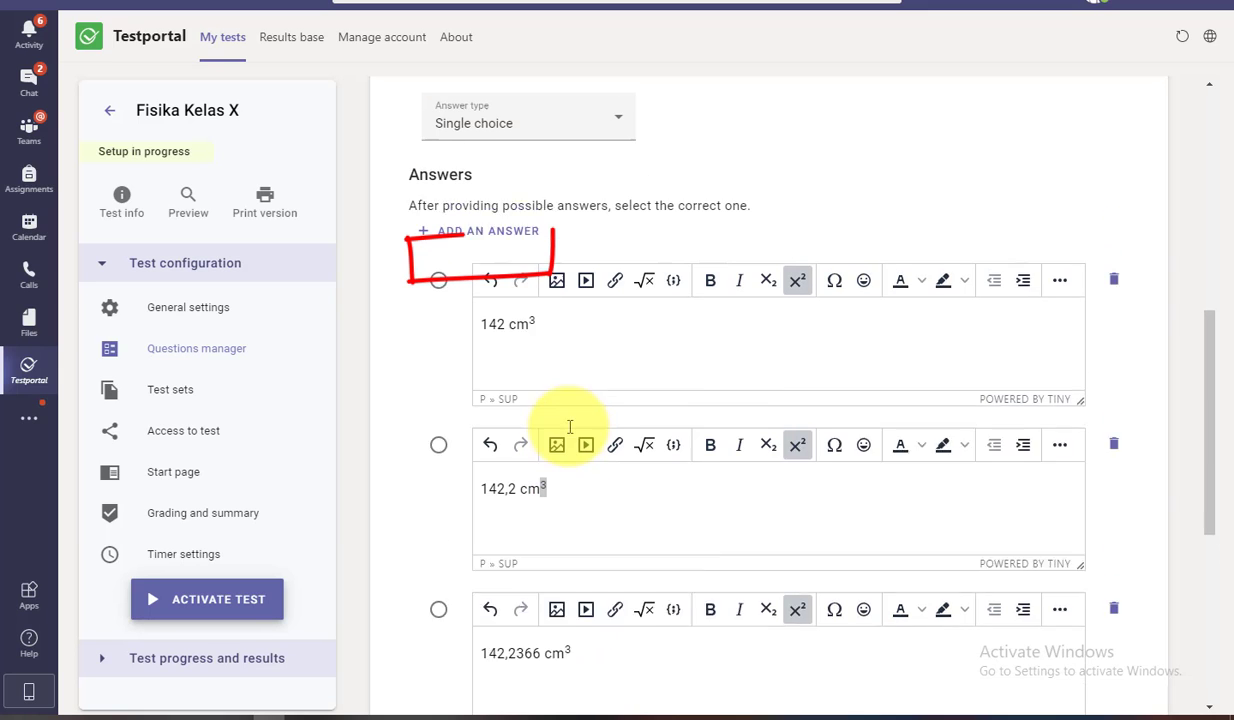
Add another answer field, and copy option D, 142,237 cm³, from the Word document into the fourth answer with its 3 superscript
left_click(504, 256)
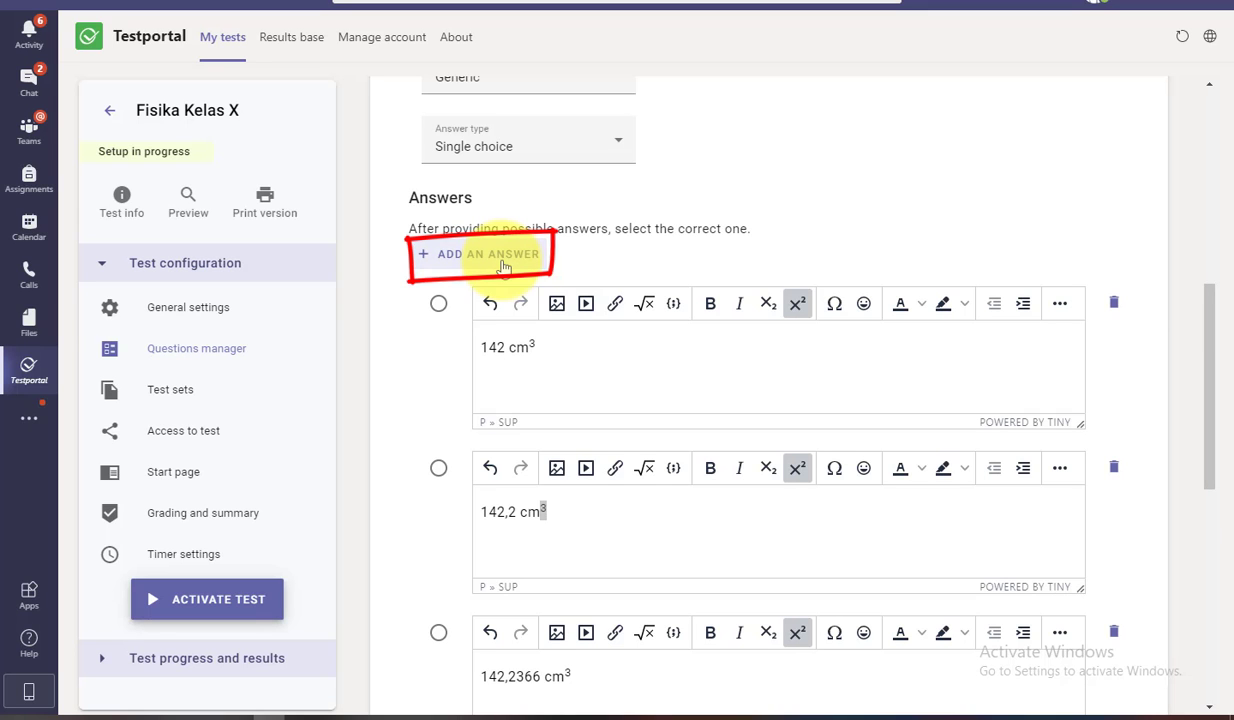
scroll(537, 300, "down", 6)
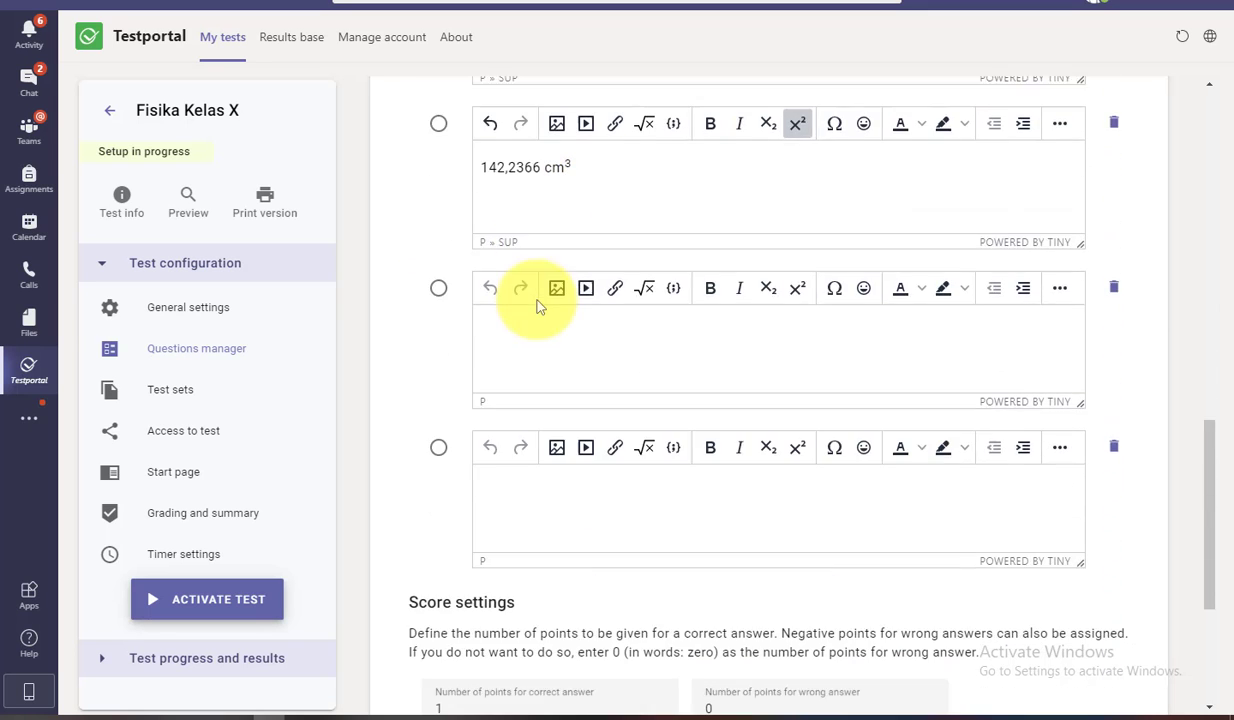
left_click(441, 714)
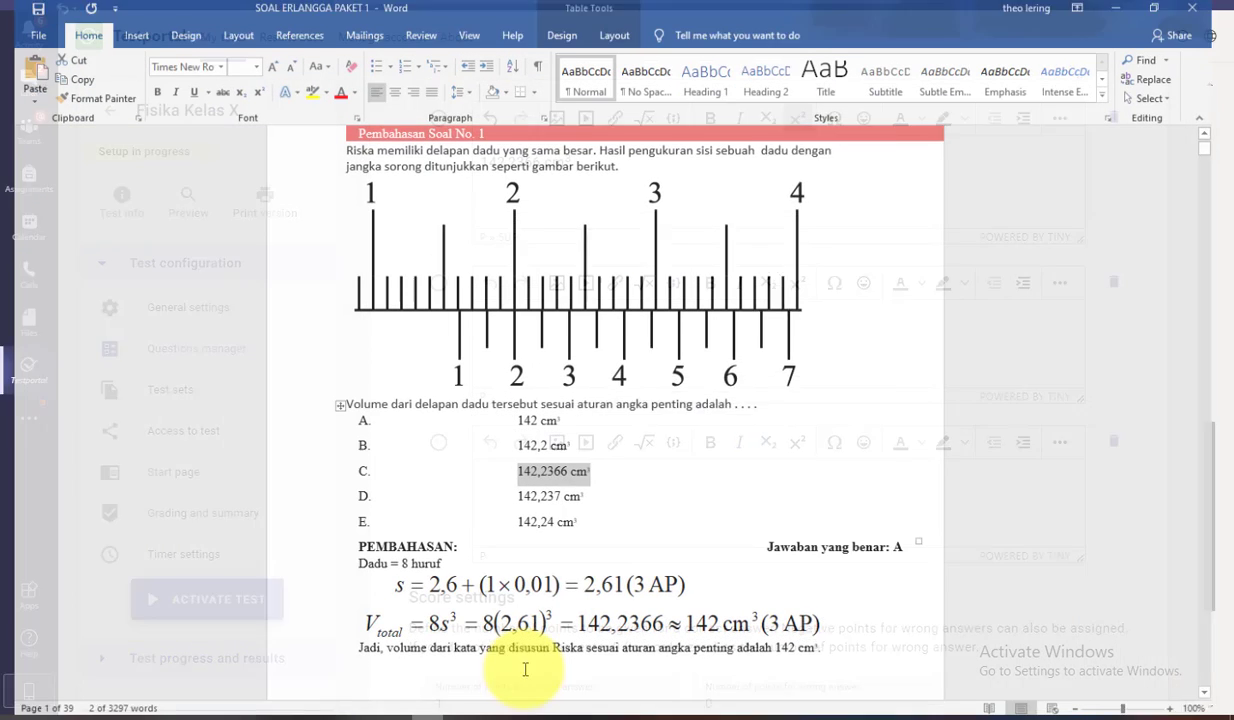
left_click_drag(588, 490, 518, 486)
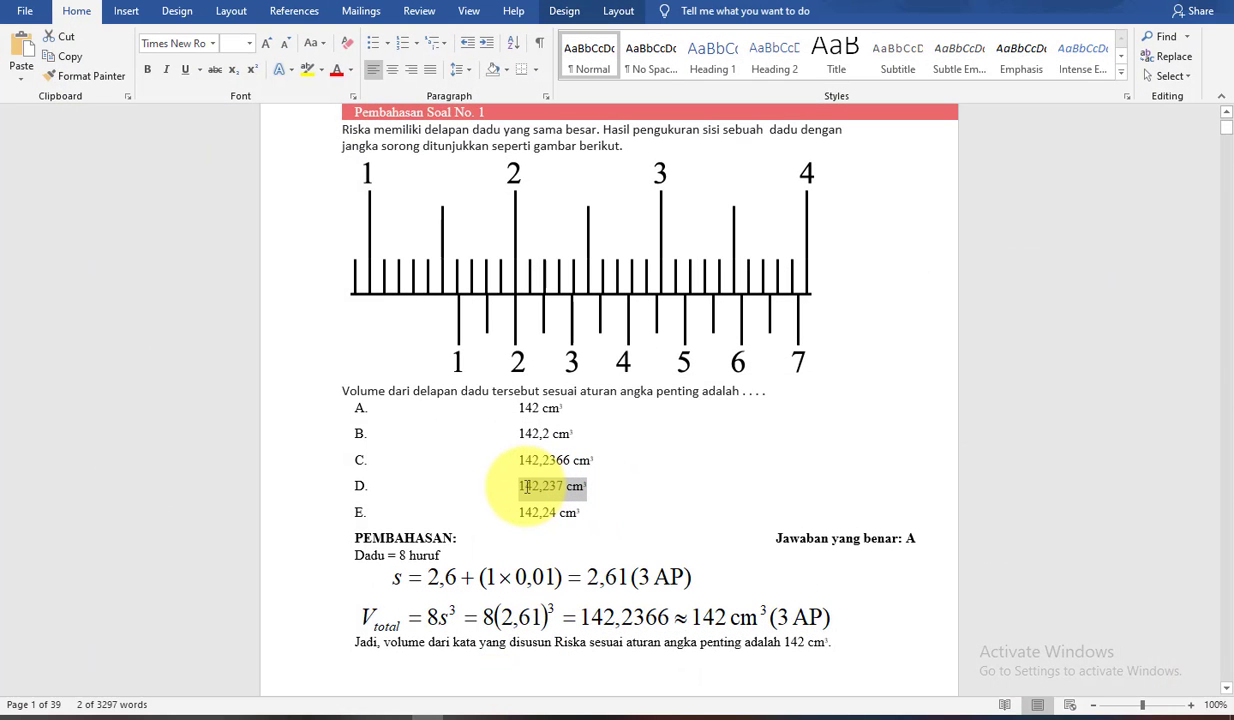
left_click(457, 710)
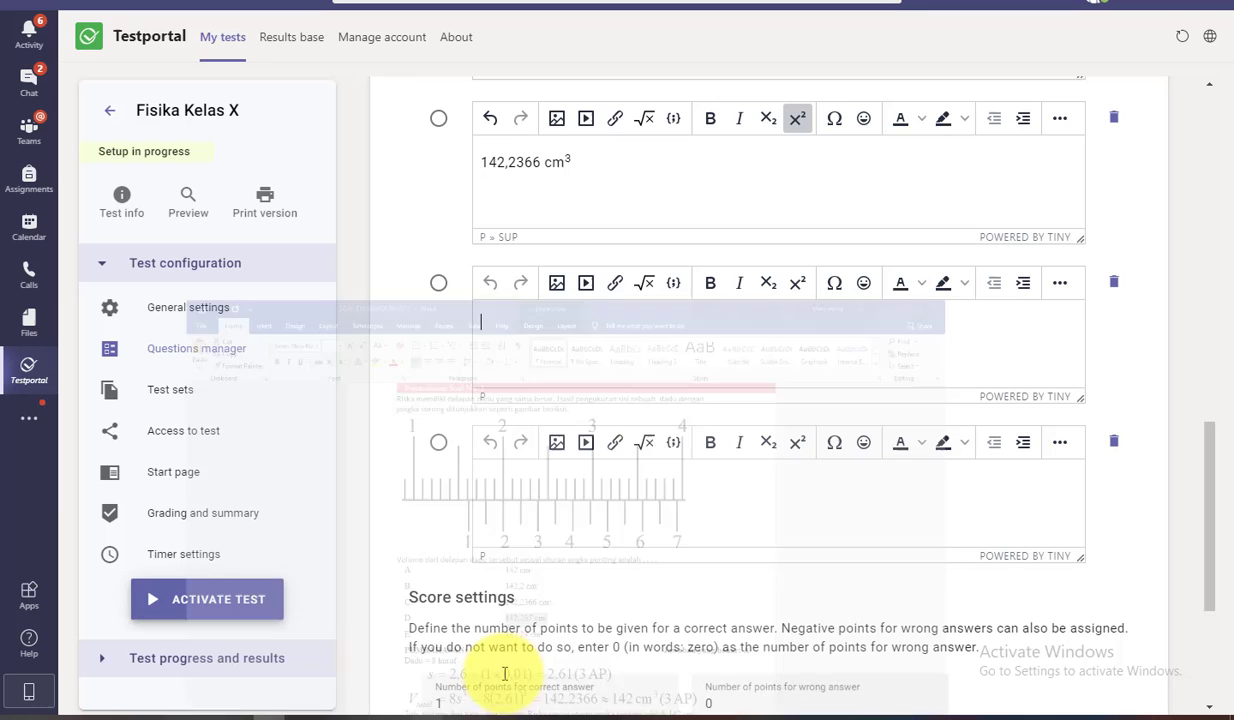
left_click(543, 372)
type("142,237 cm3")
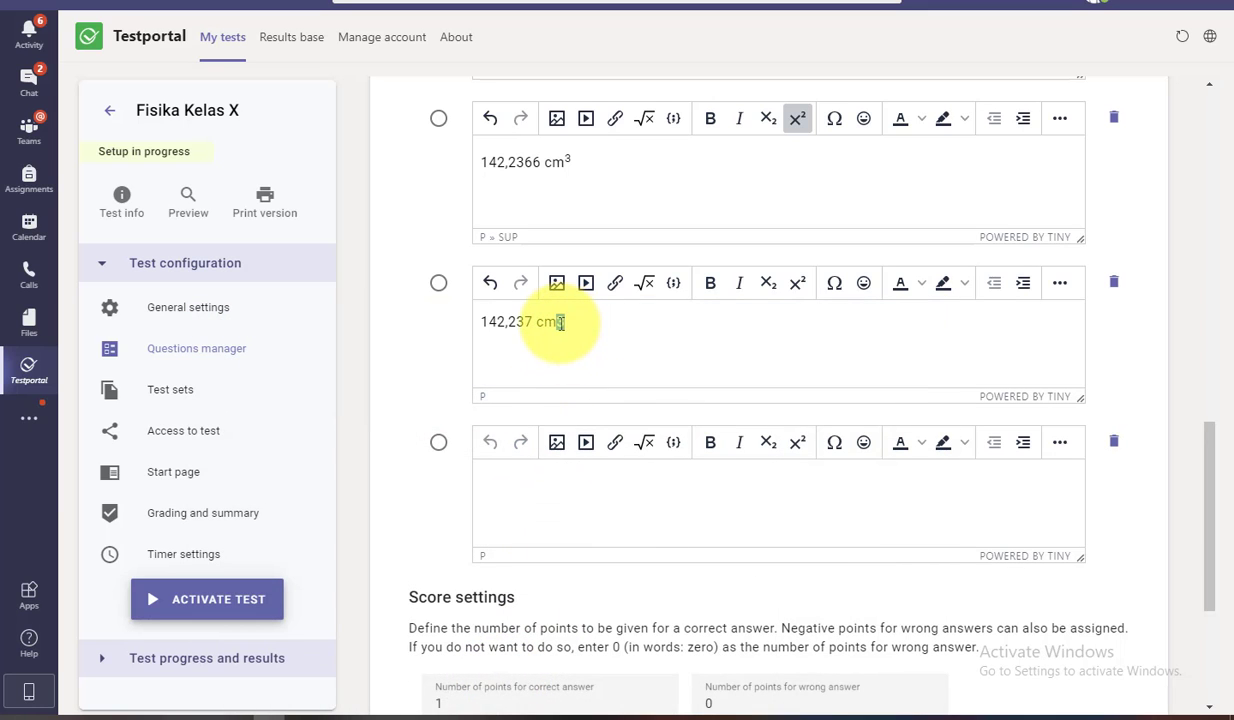
left_click(797, 282)
Copy option E, 142,24 cm³, from the Word document into the fifth answer in Testportal and make its 3 superscript
left_click(438, 710)
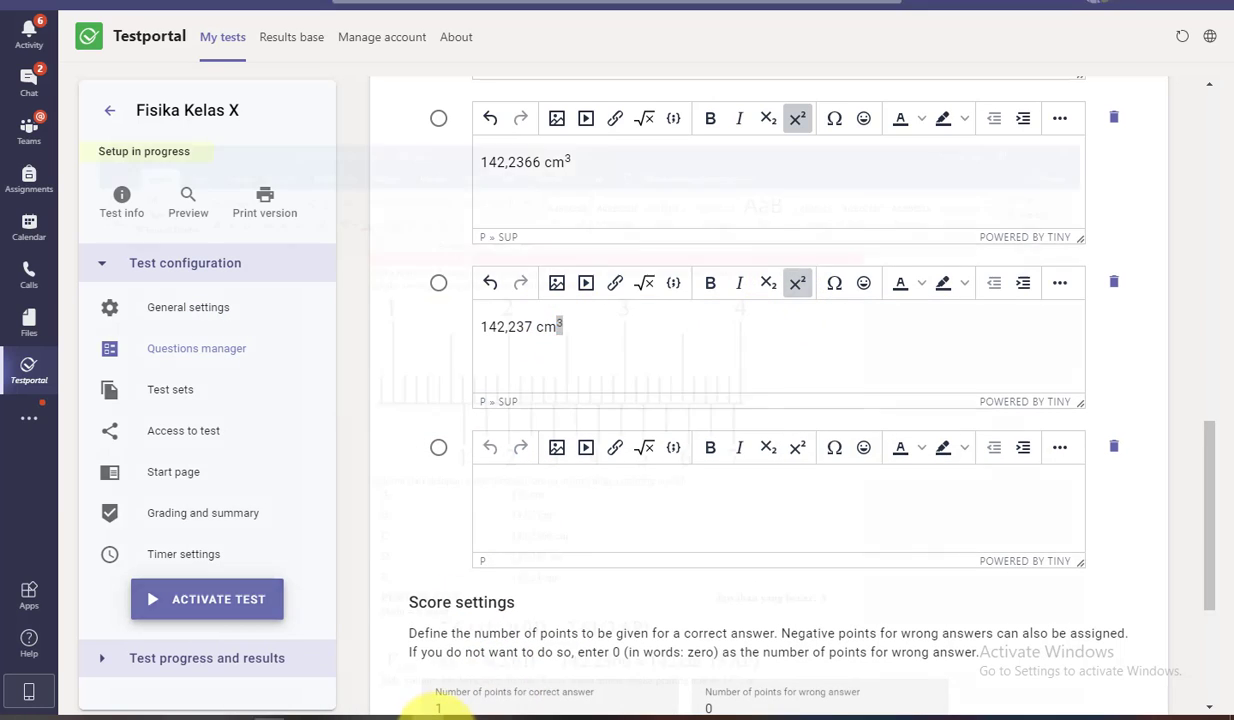
left_click_drag(596, 510, 510, 515)
key("ctrl+c")
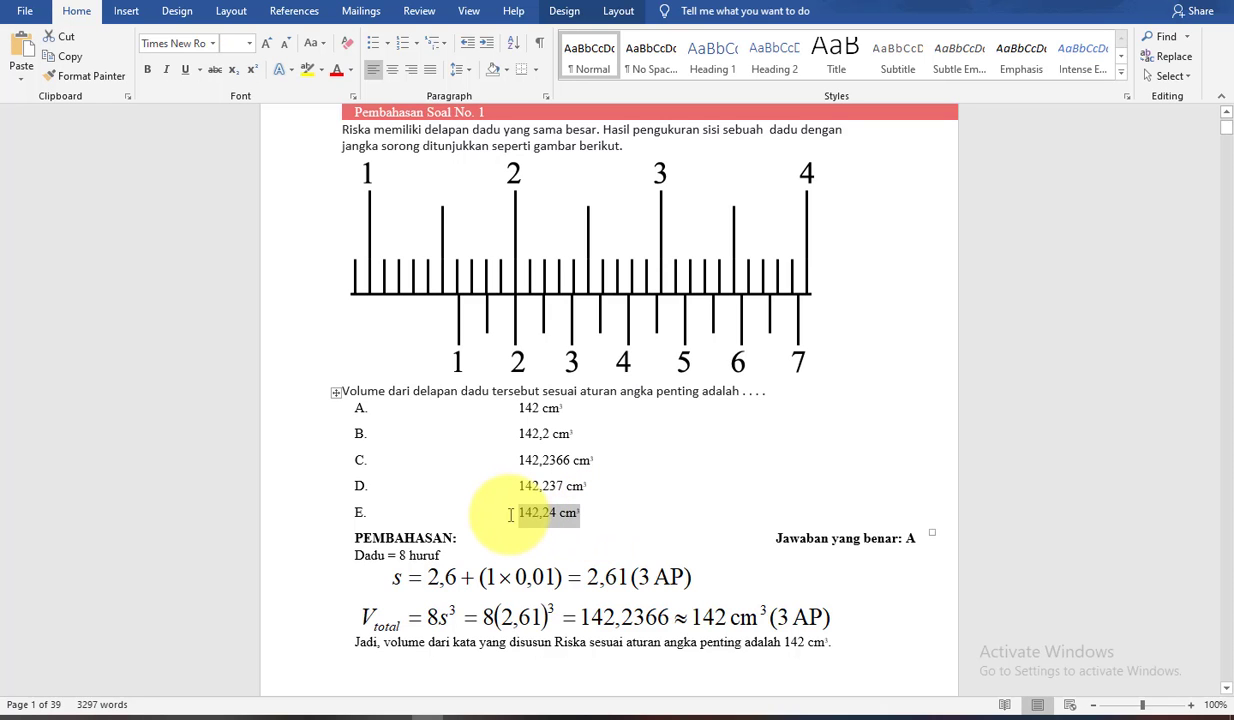
left_click(427, 710)
left_click(556, 516)
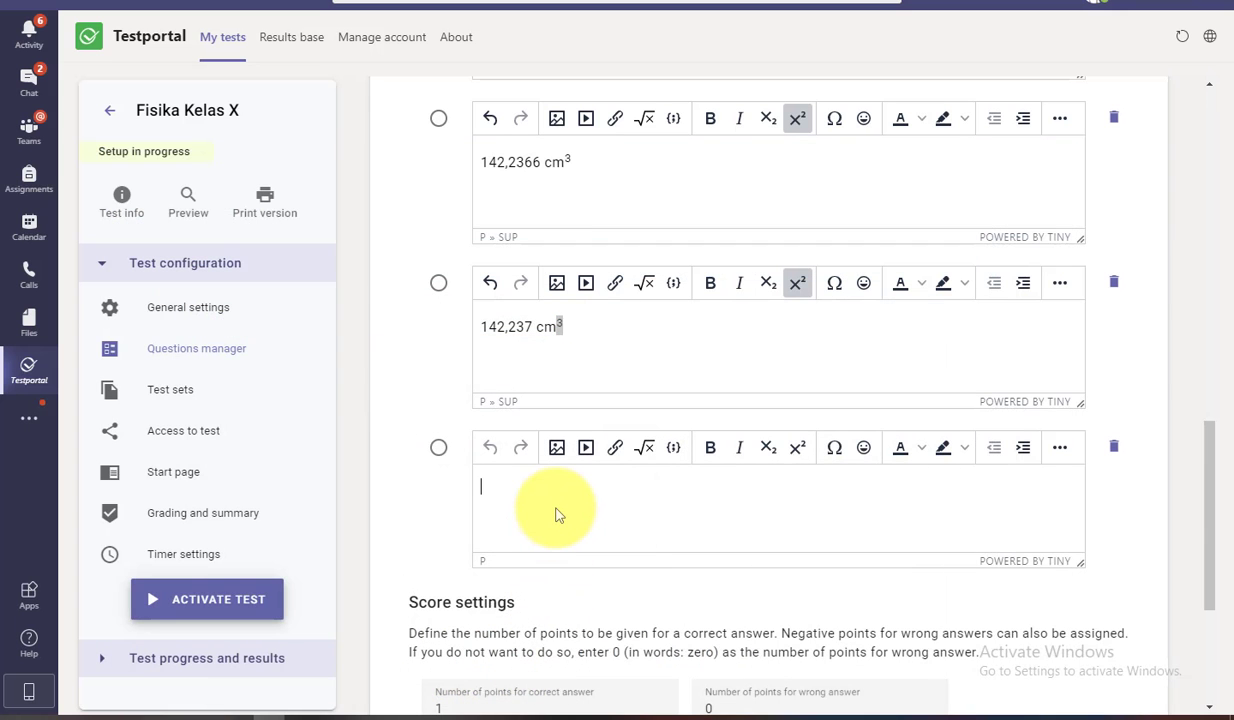
key("ctrl+v")
mouse_move(558, 486)
left_mouse_down()
mouse_move(537, 485)
mouse_move(549, 486)
left_mouse_up()
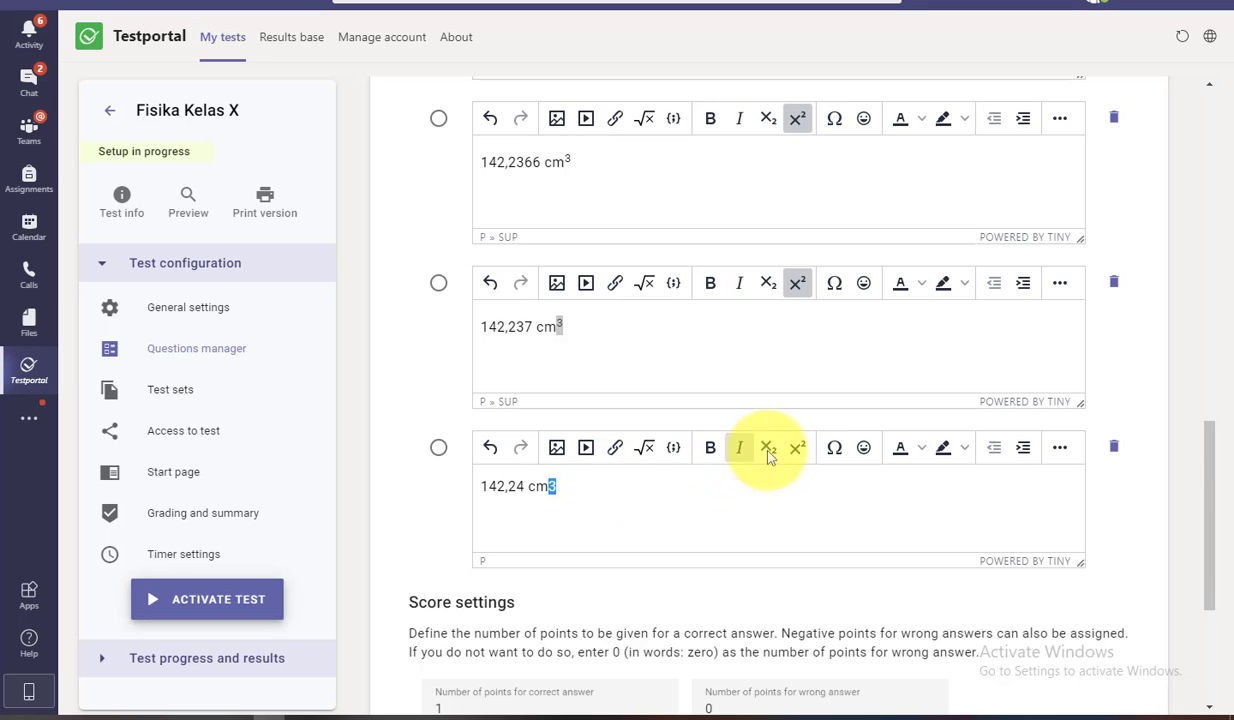
left_click(797, 447)
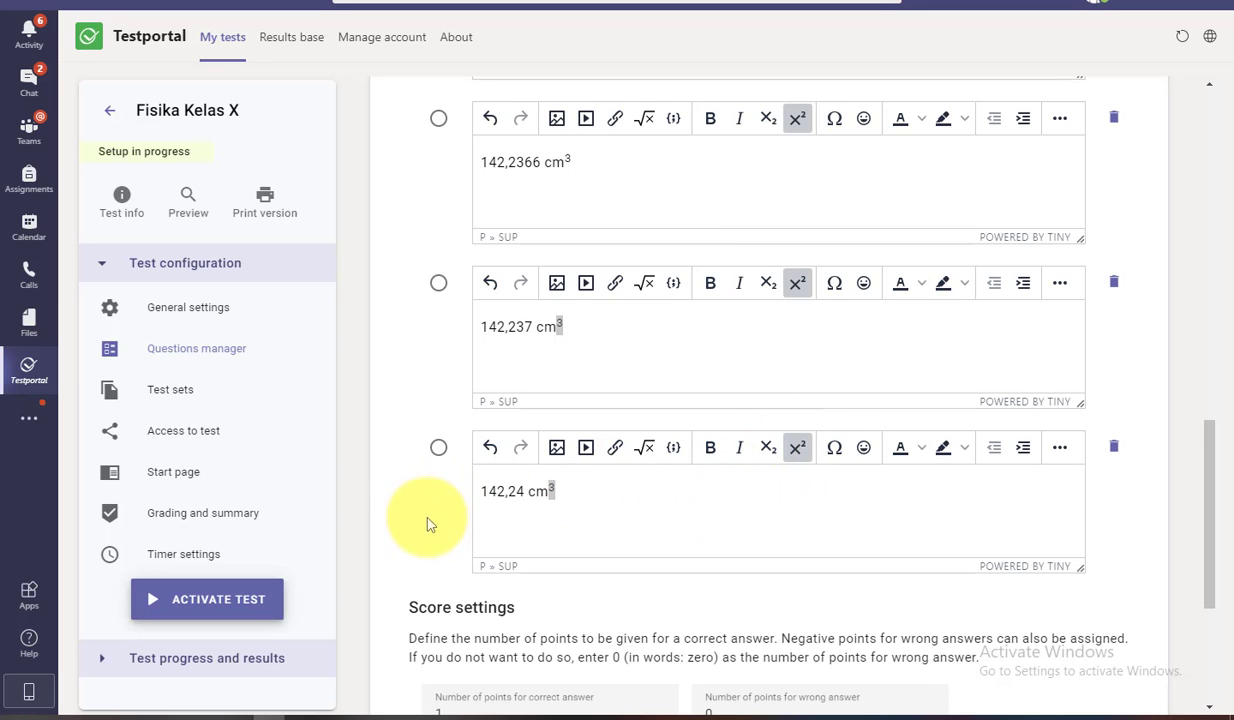
Mark the first answer, 142 cm³, as the correct answer of Question 1
scroll(427, 525, "up", 4)
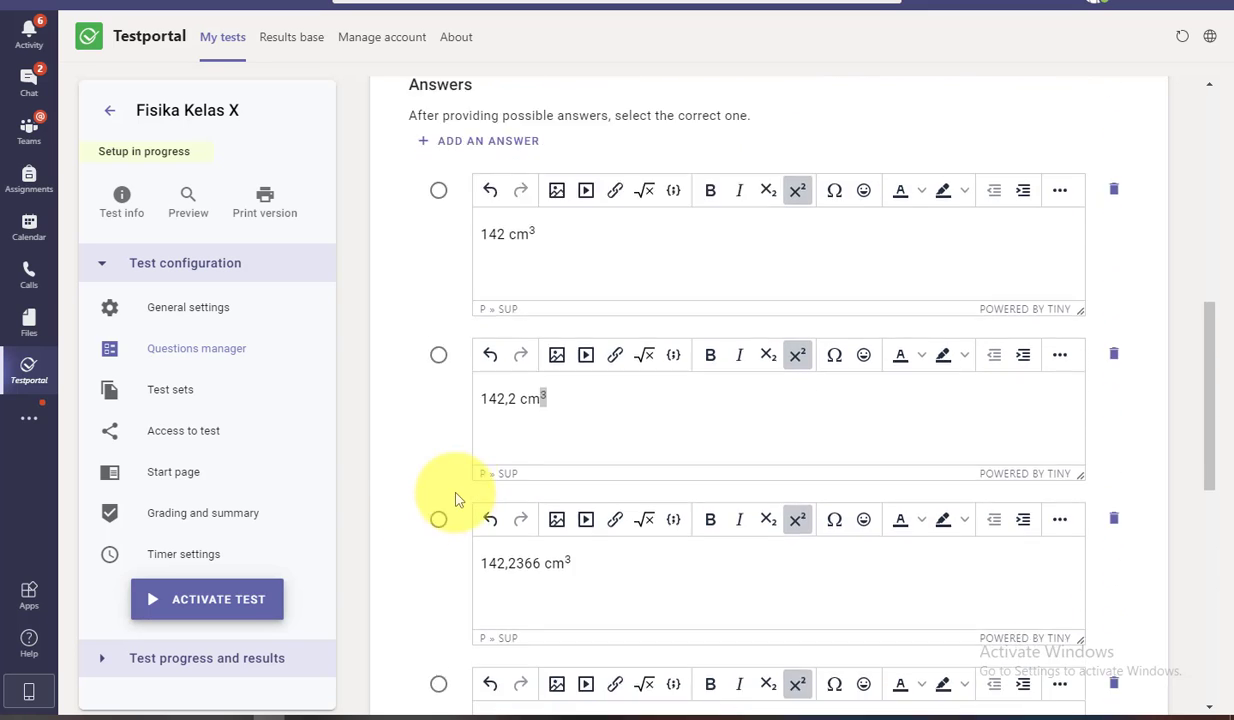
scroll(455, 500, "down", 4)
scroll(458, 497, "up", 3)
scroll(468, 392, "down", 4)
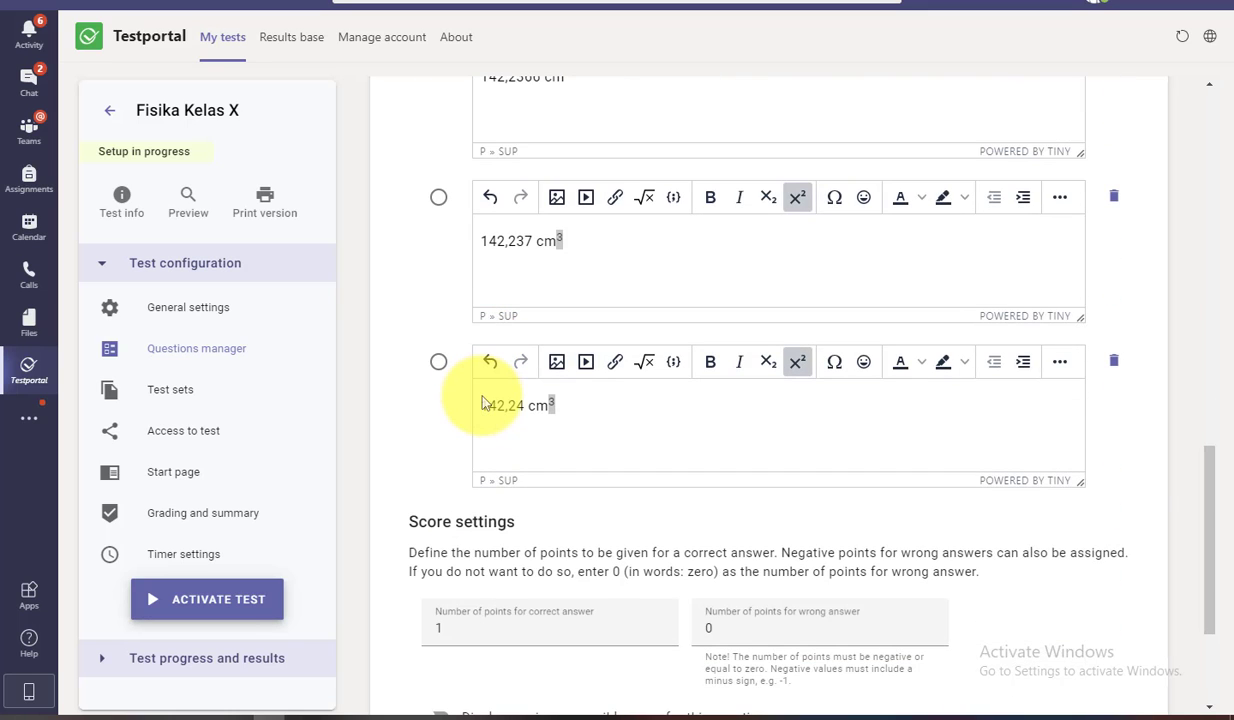
scroll(490, 400, "up", 5)
left_click(557, 263)
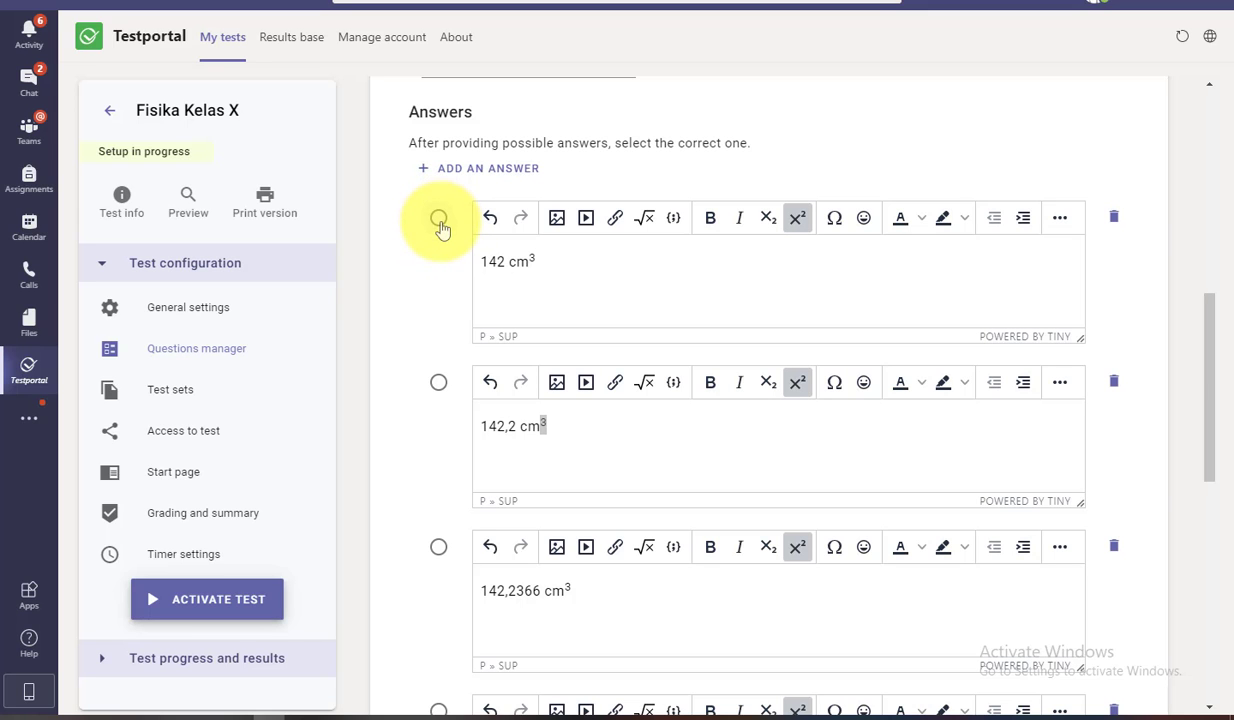
left_click(439, 220)
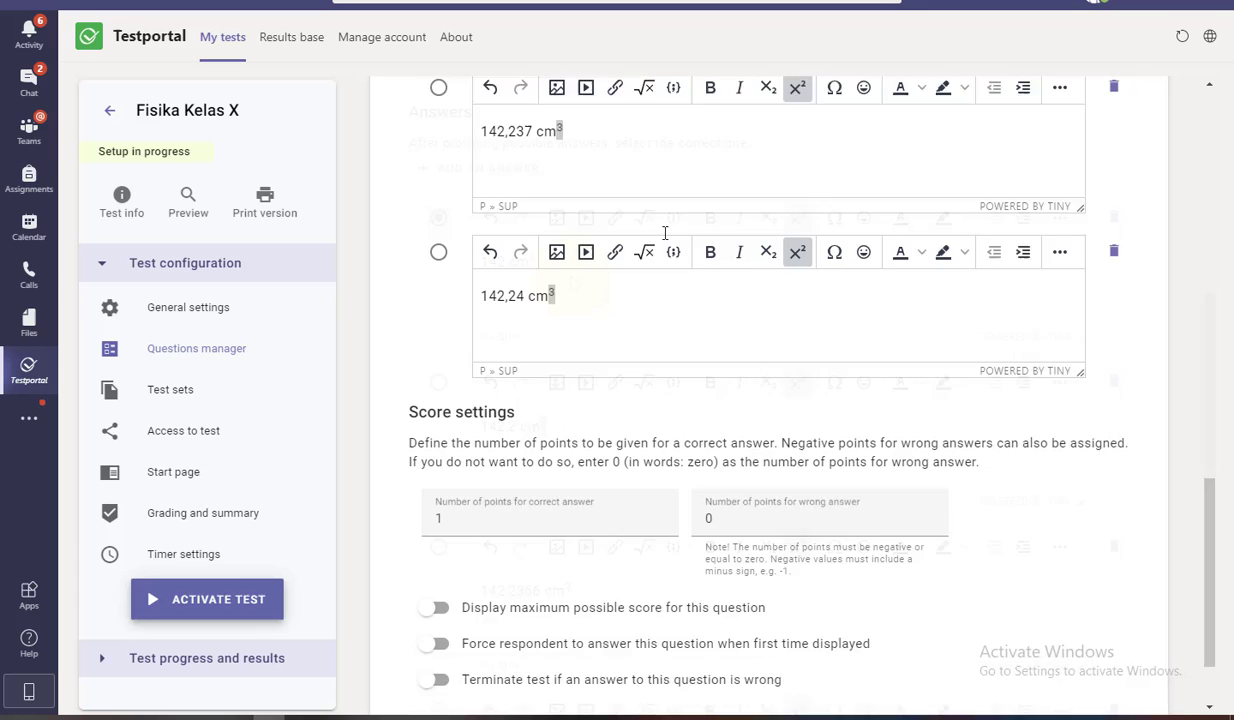
Set the points for a correct answer to 2,5, then save Question 1 and add the next question
scroll(664, 239, "down", 2)
left_click(508, 405)
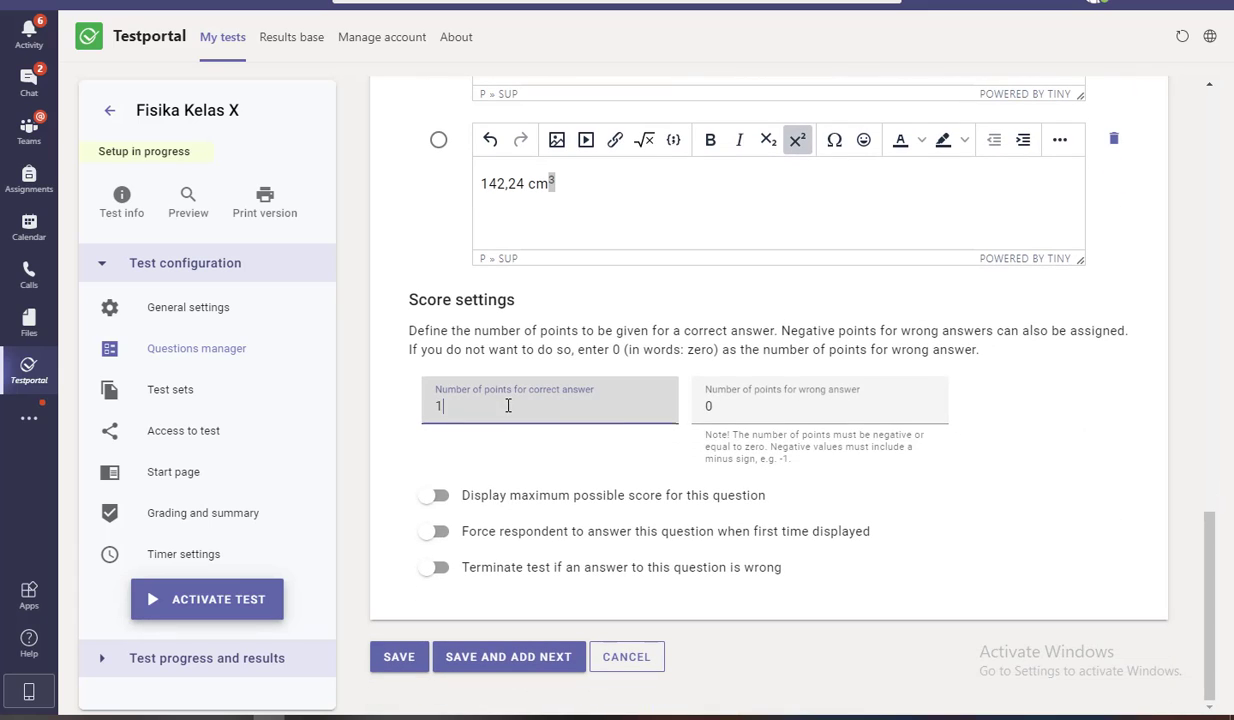
double_click(469, 403)
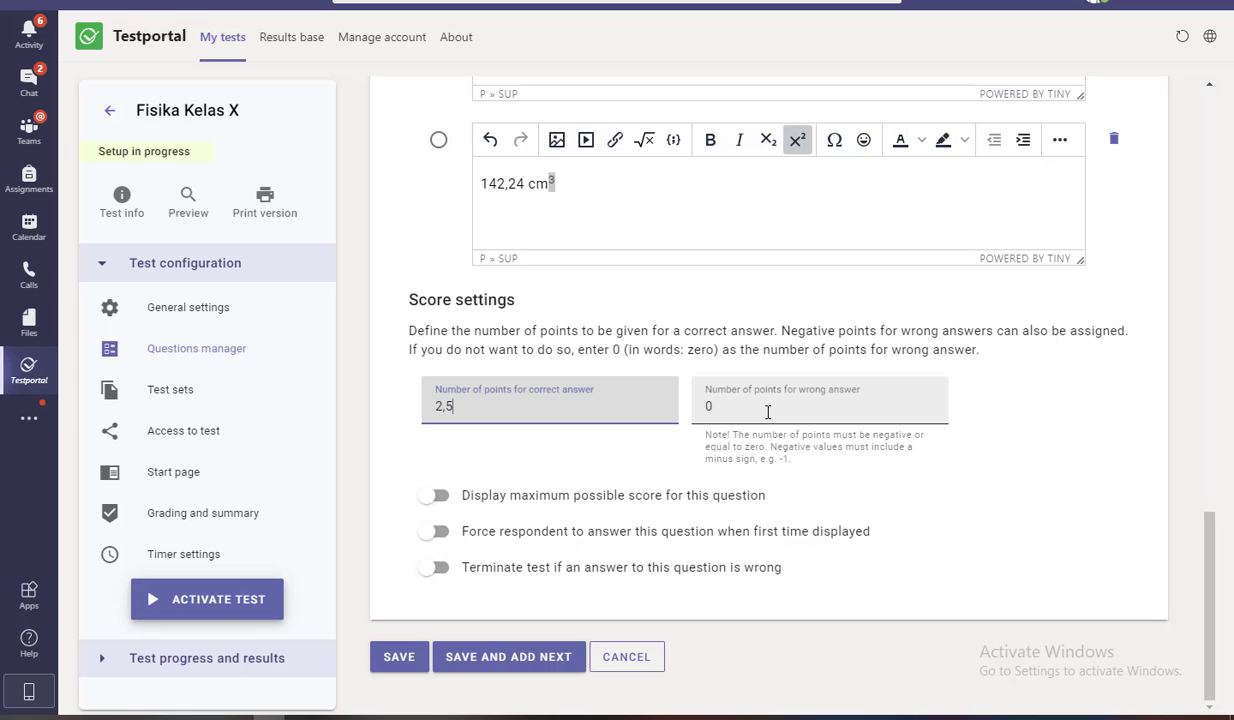
left_click(748, 415)
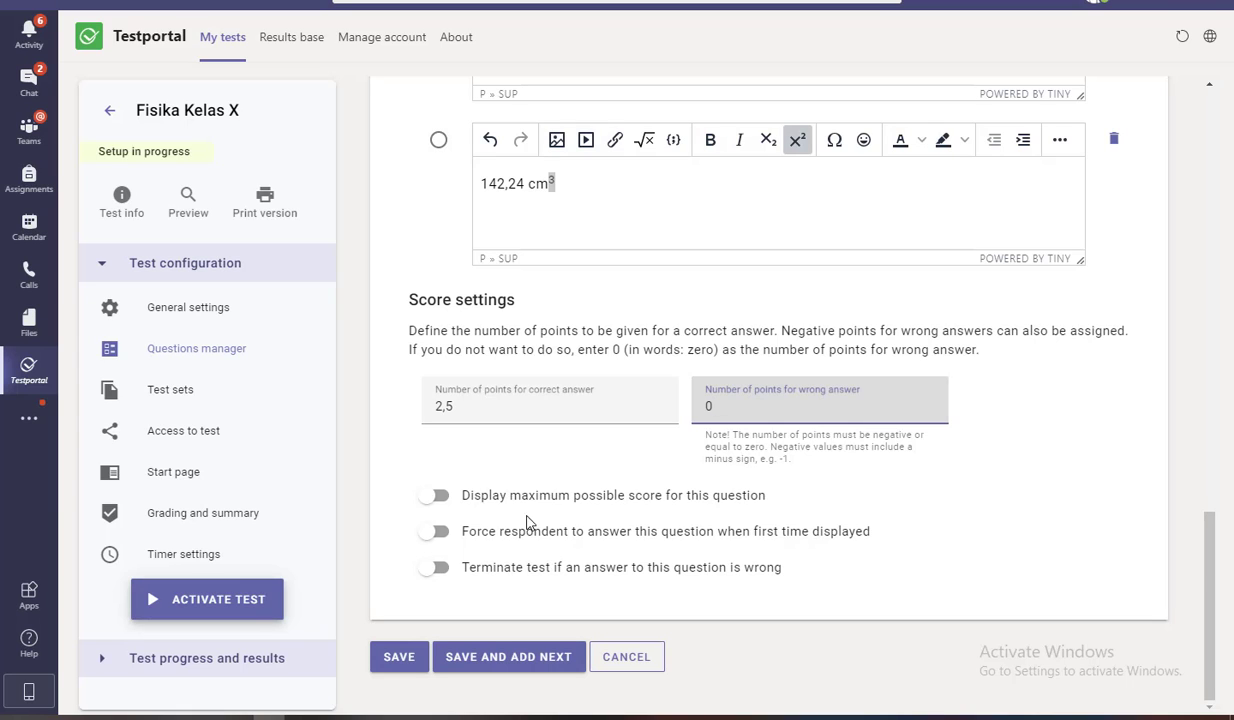
left_click(600, 178)
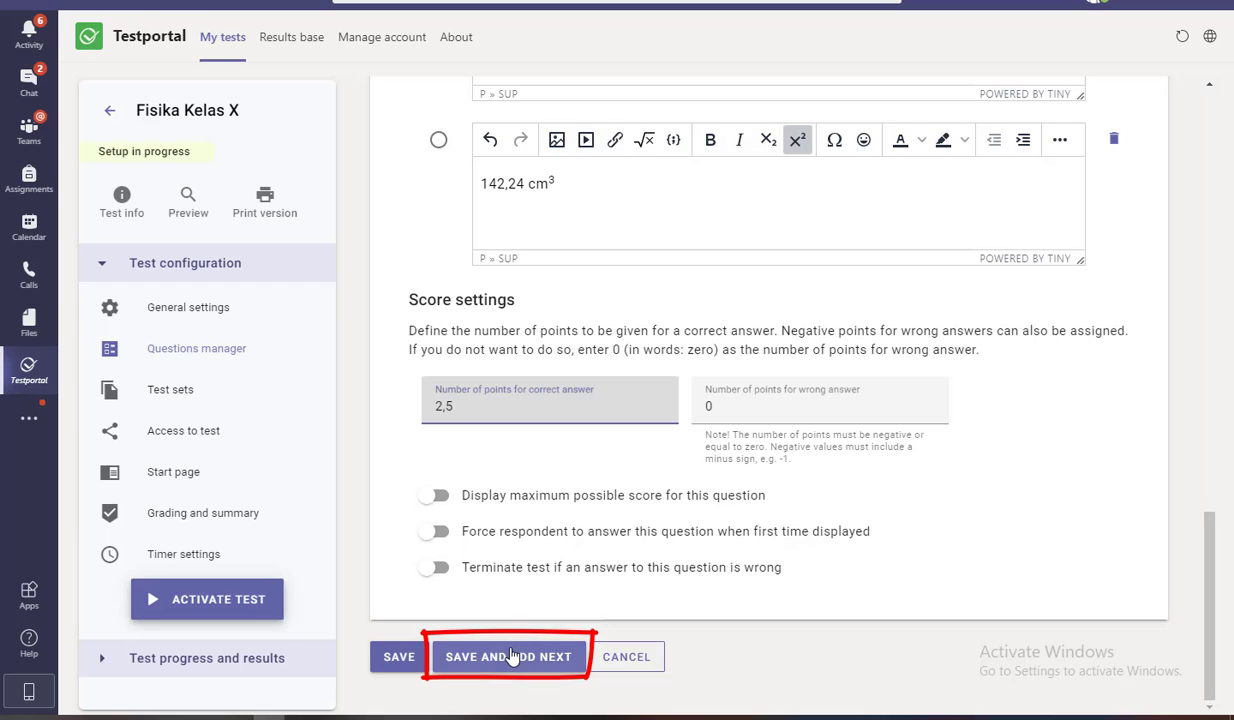
left_click(511, 655)
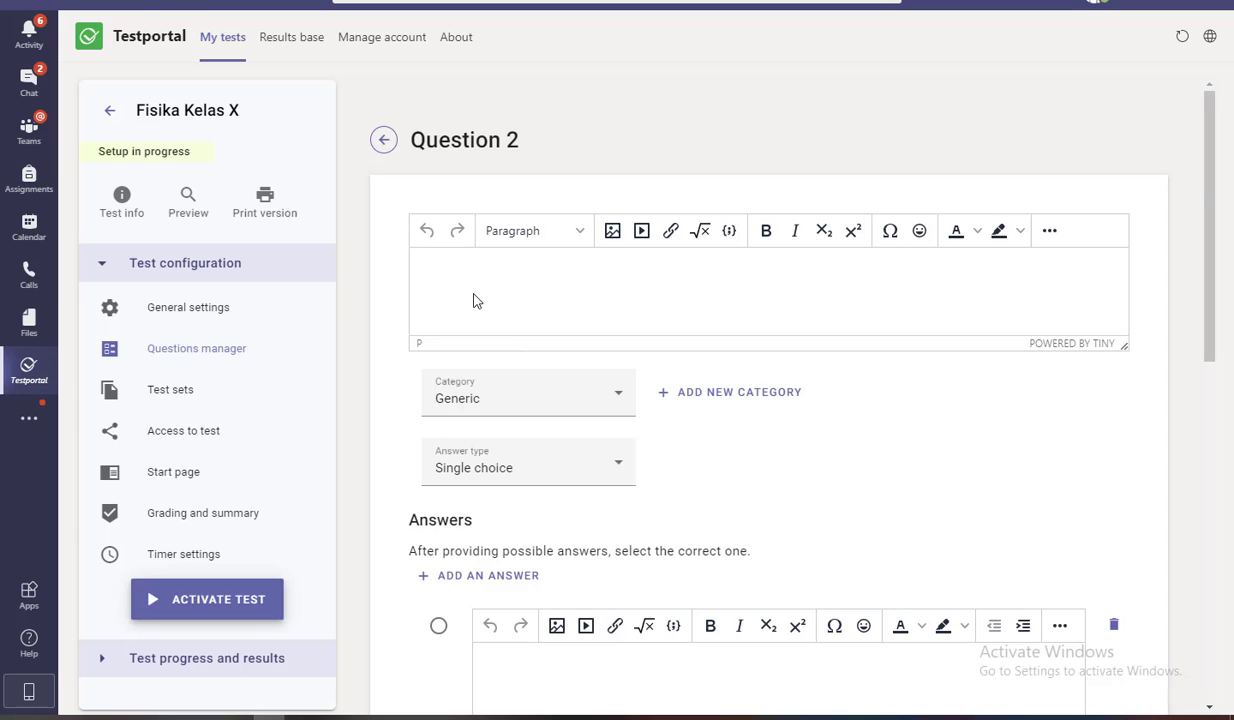
Capture the text and gear picture of problem No. 4 in the Word document and paste the image into Question 2's text
left_click(594, 317)
left_click(430, 714)
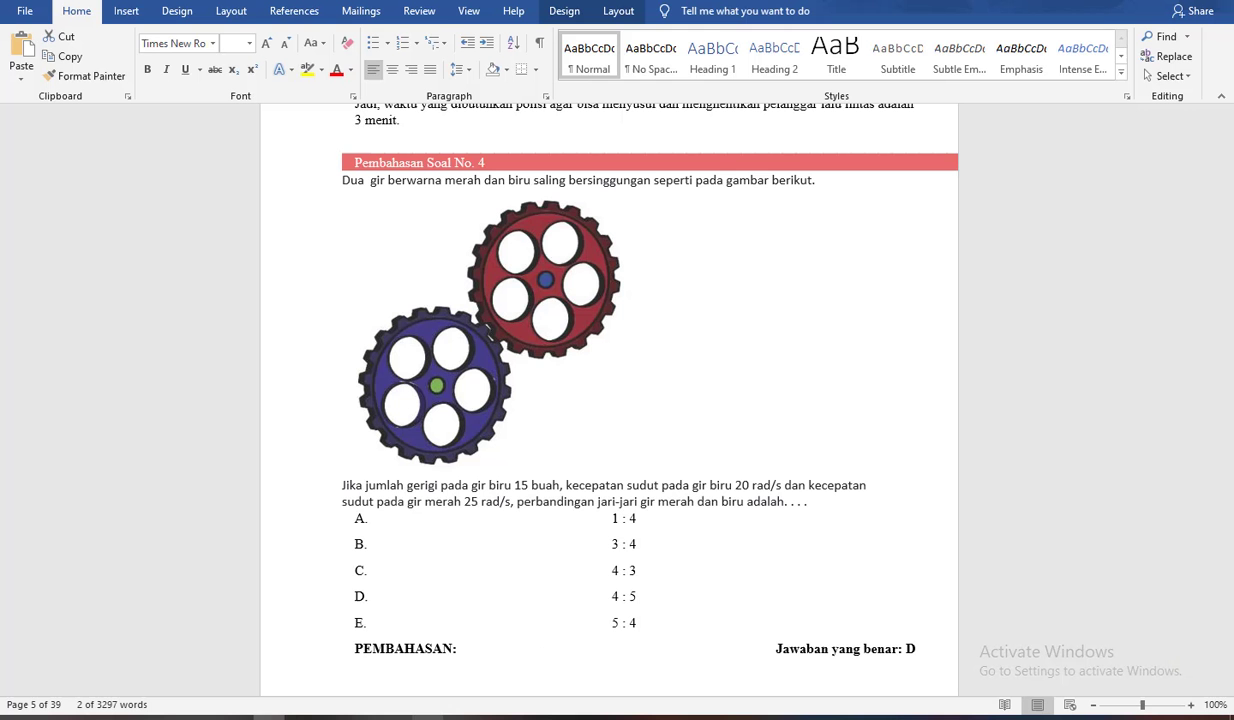
left_click(673, 4)
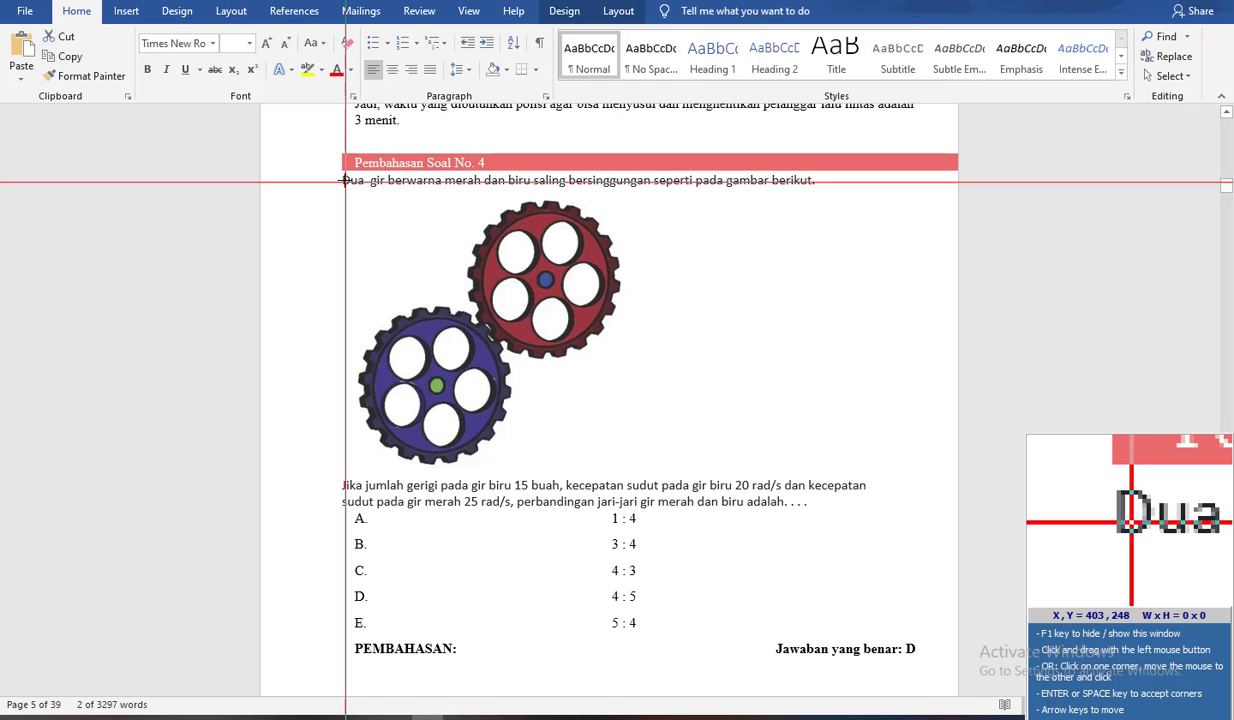
left_click_drag(335, 175, 882, 511)
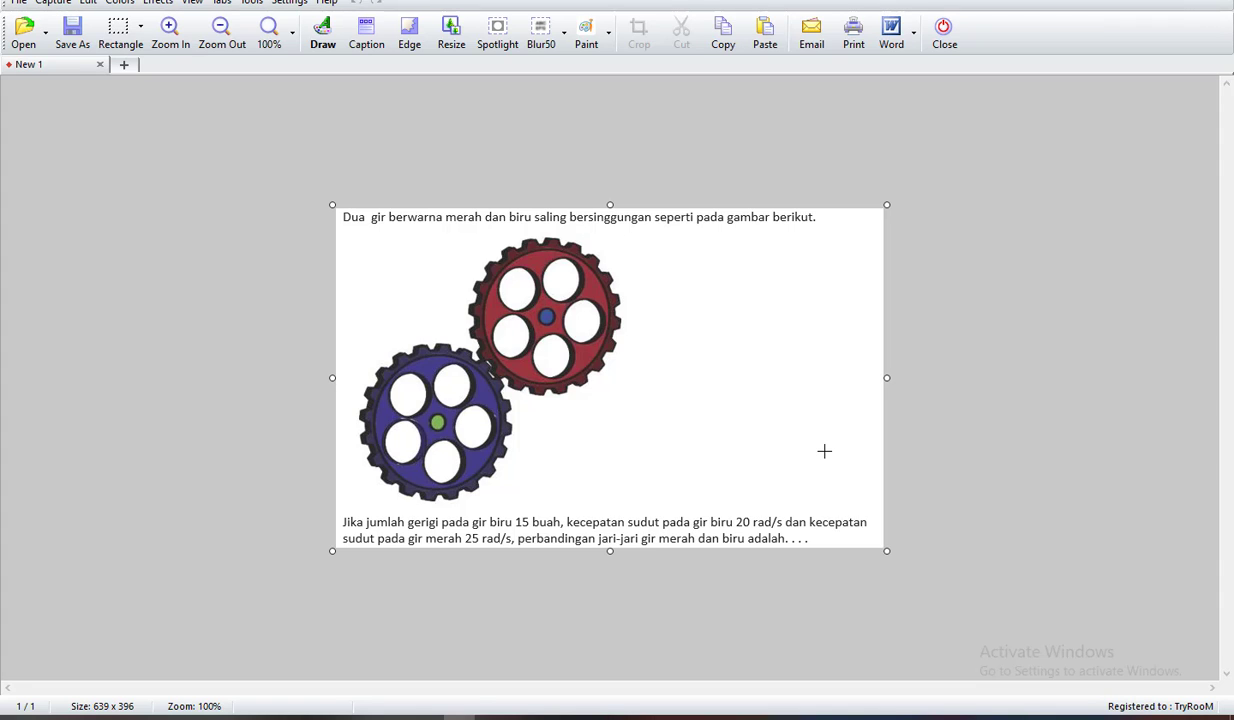
key("ctrl+c")
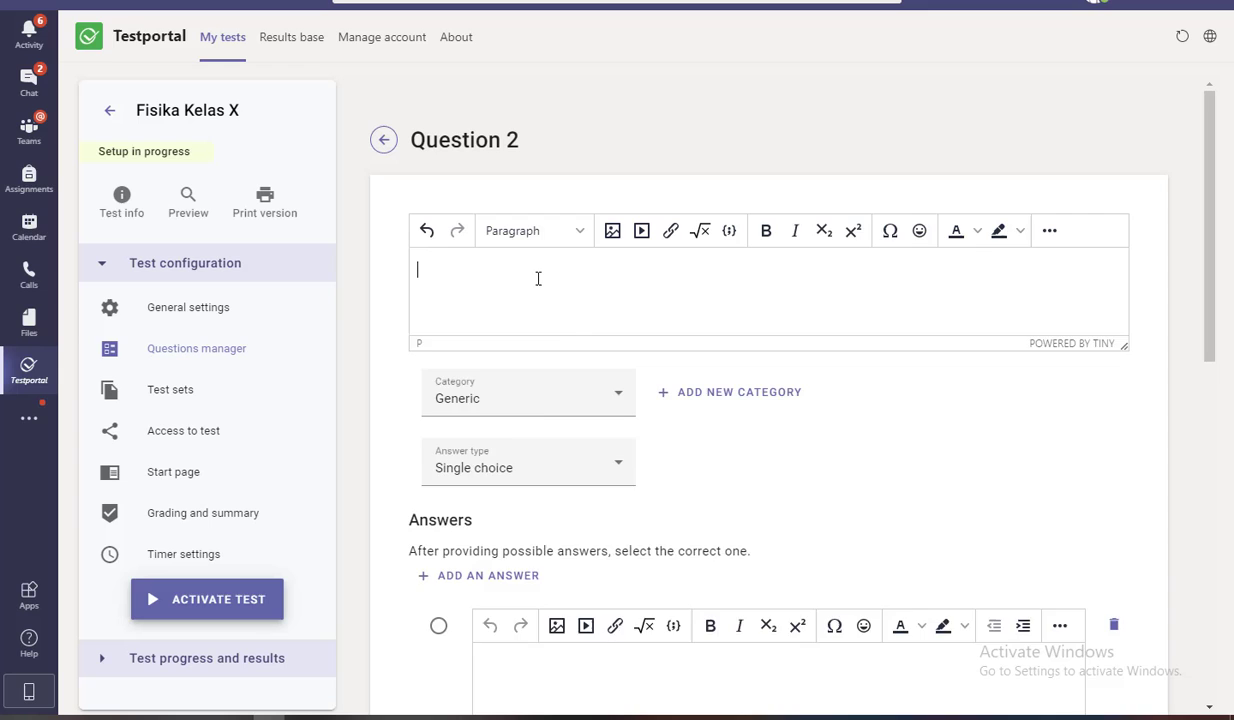
key("ctrl+v")
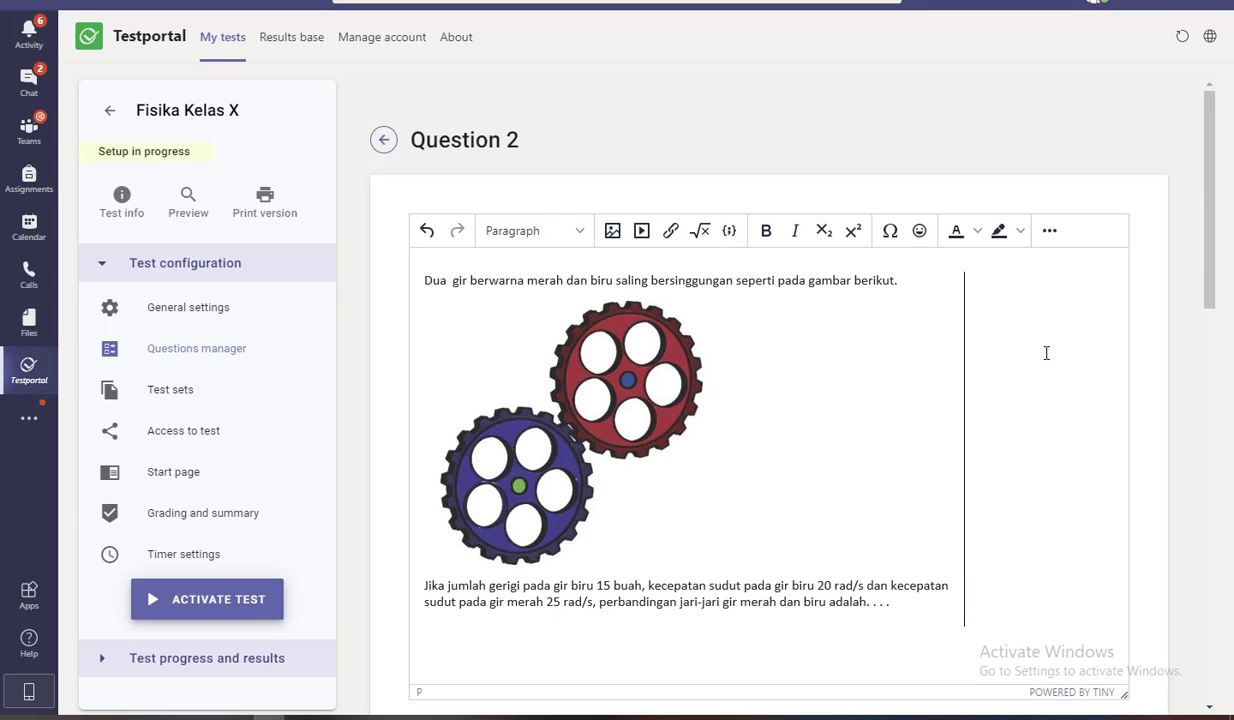
Copy option A, 1 : 4, of problem No. 4 from the Word document into the first answer of Question 2 in Testportal
scroll(1046, 353, "down", 1)
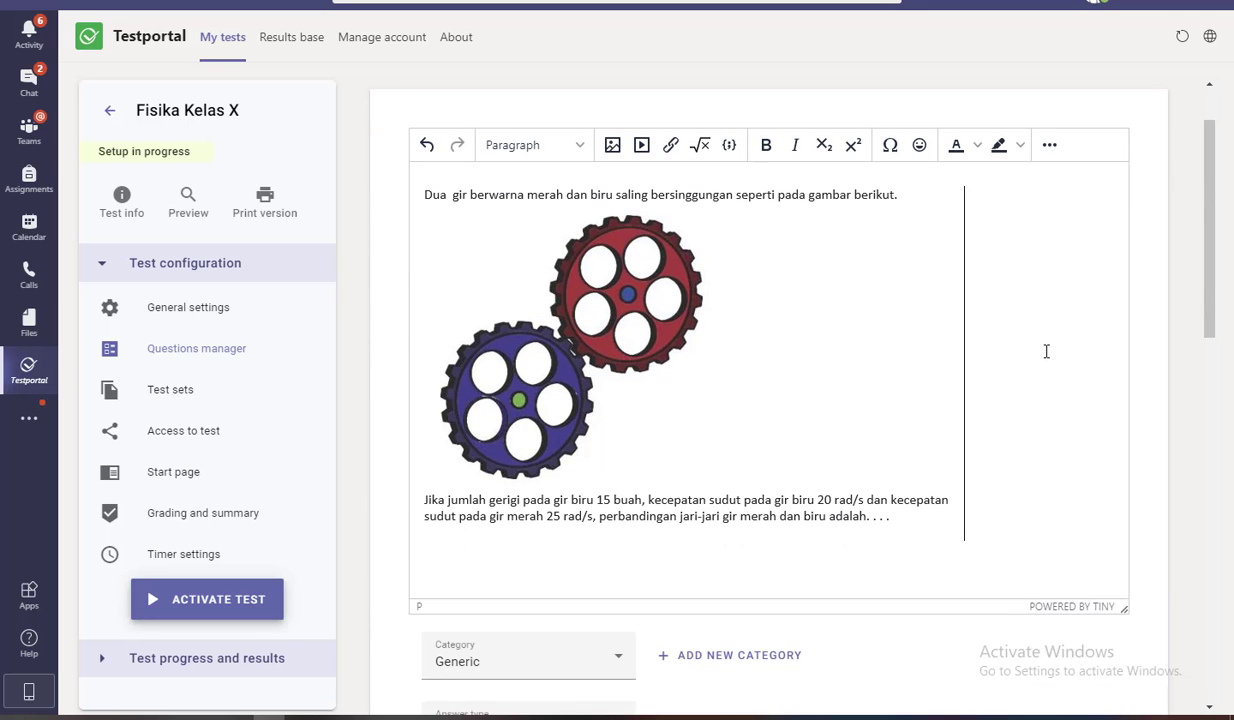
scroll(1046, 351, "down", 5)
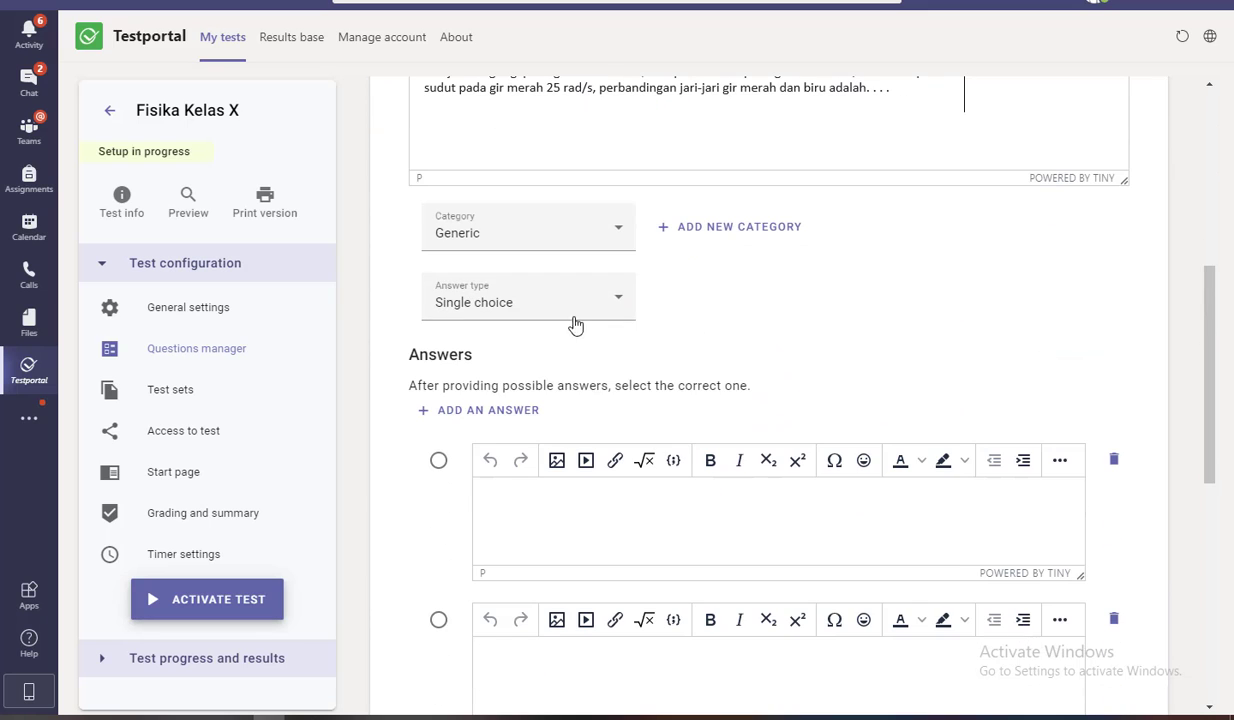
scroll(548, 318, "down", 2)
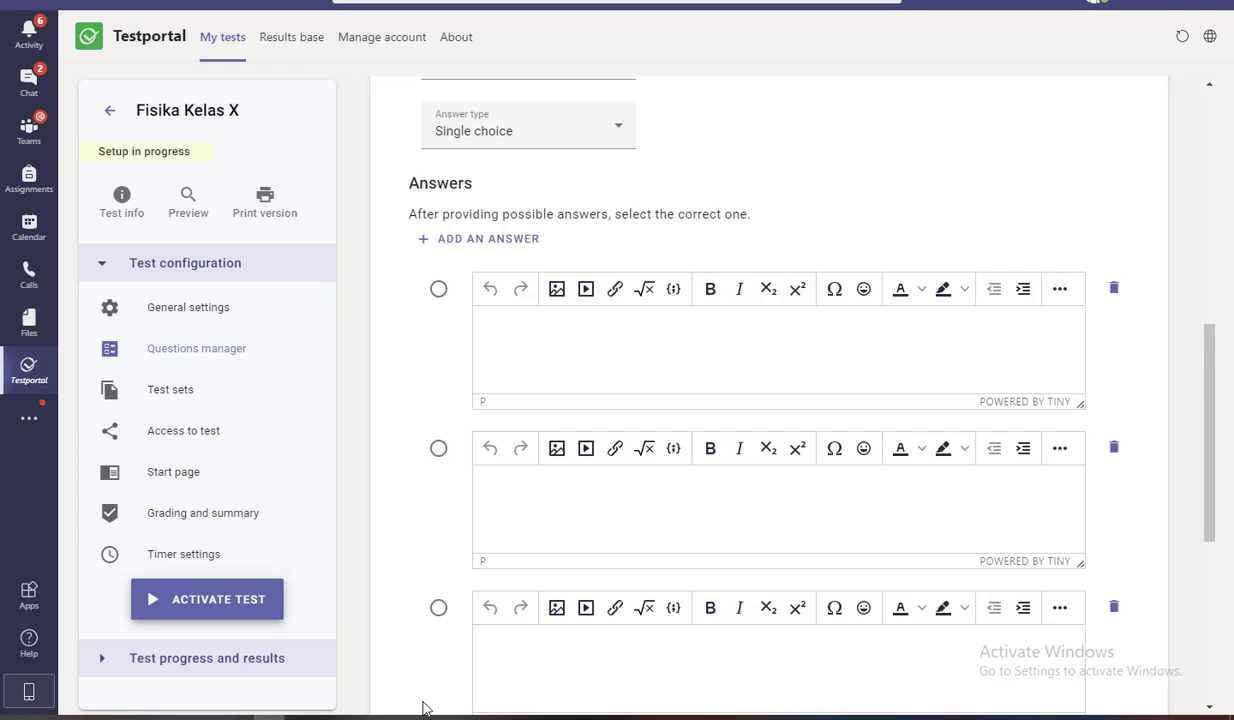
key("alt+Tab")
left_click(943, 44)
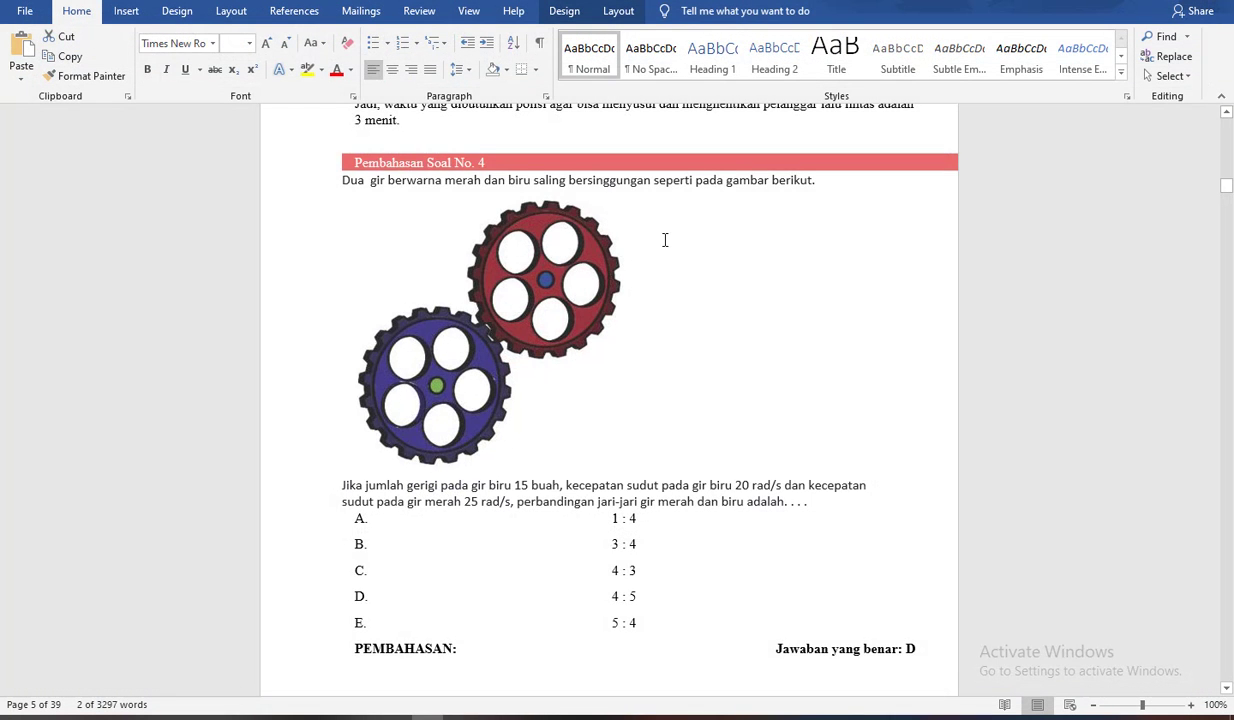
scroll(664, 240, "down", 3)
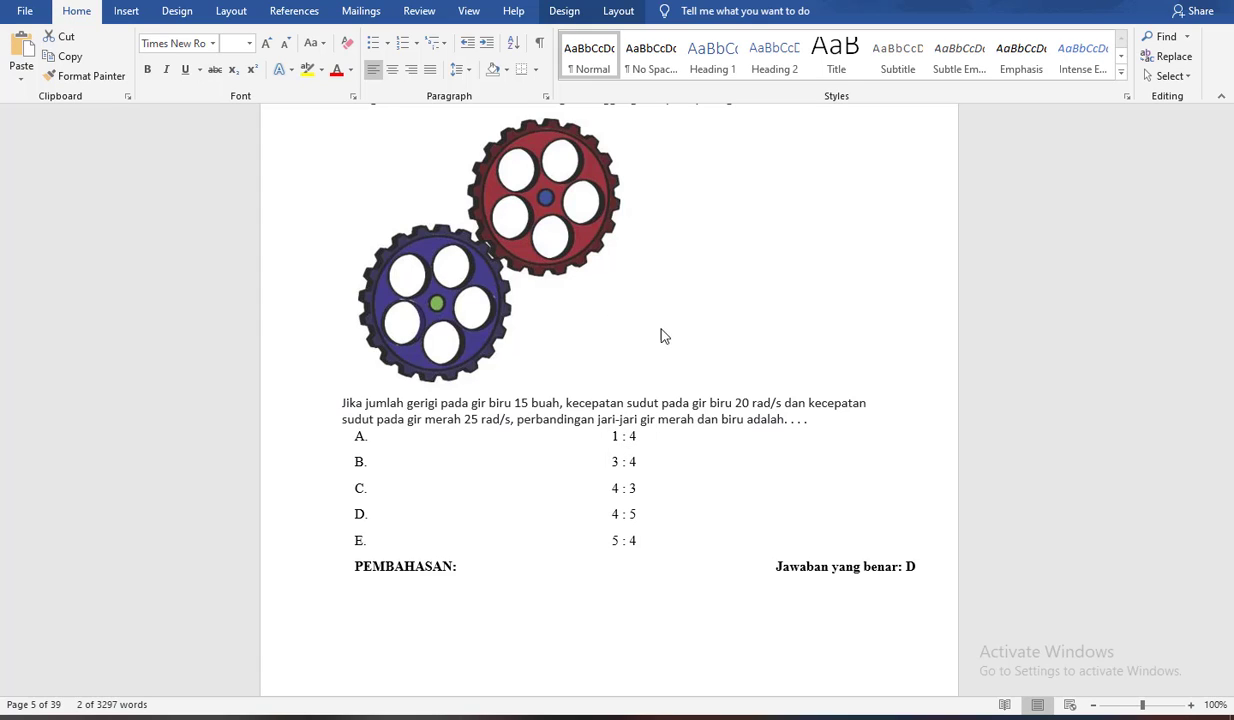
left_click(612, 440)
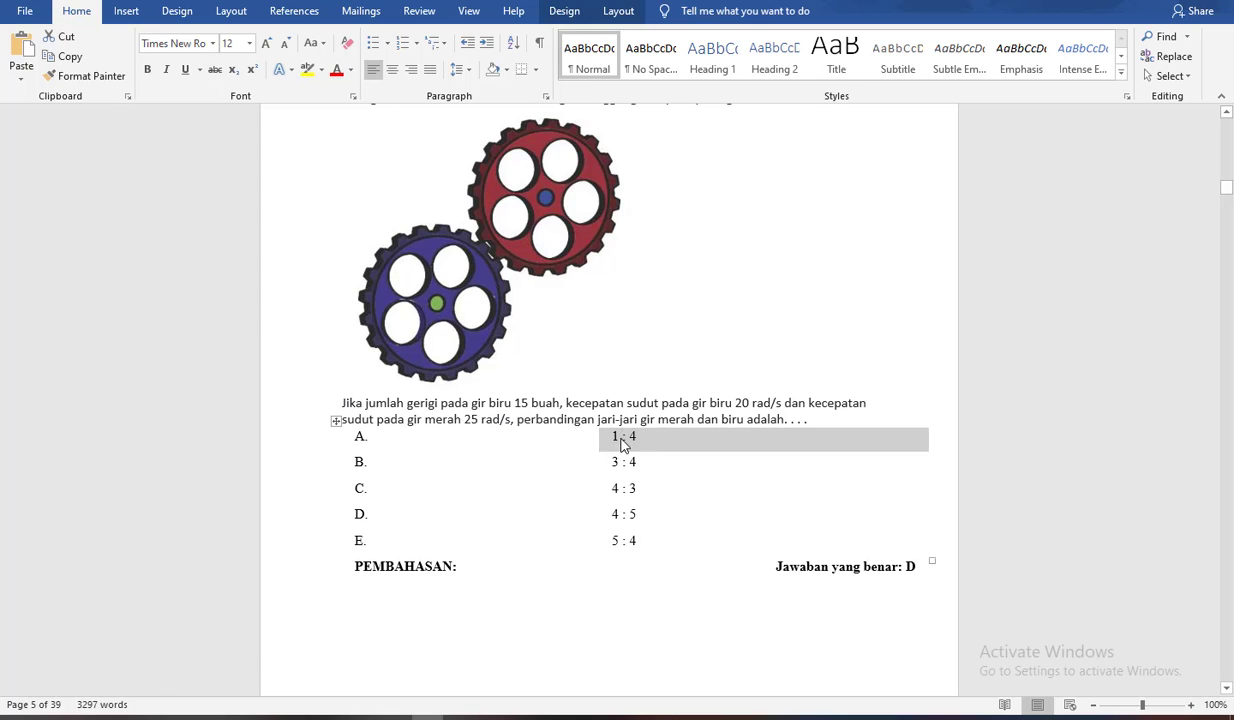
left_click_drag(637, 437, 606, 436)
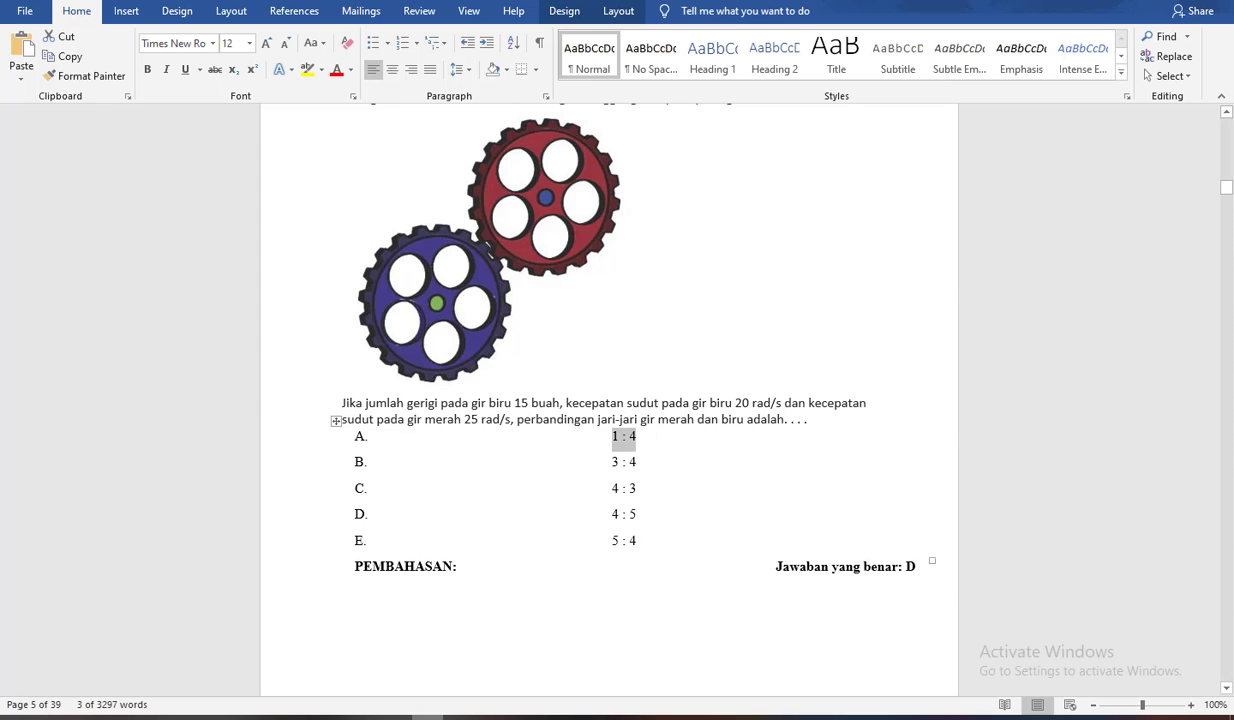
left_click(285, 717)
left_click(483, 320)
key("ctrl+v")
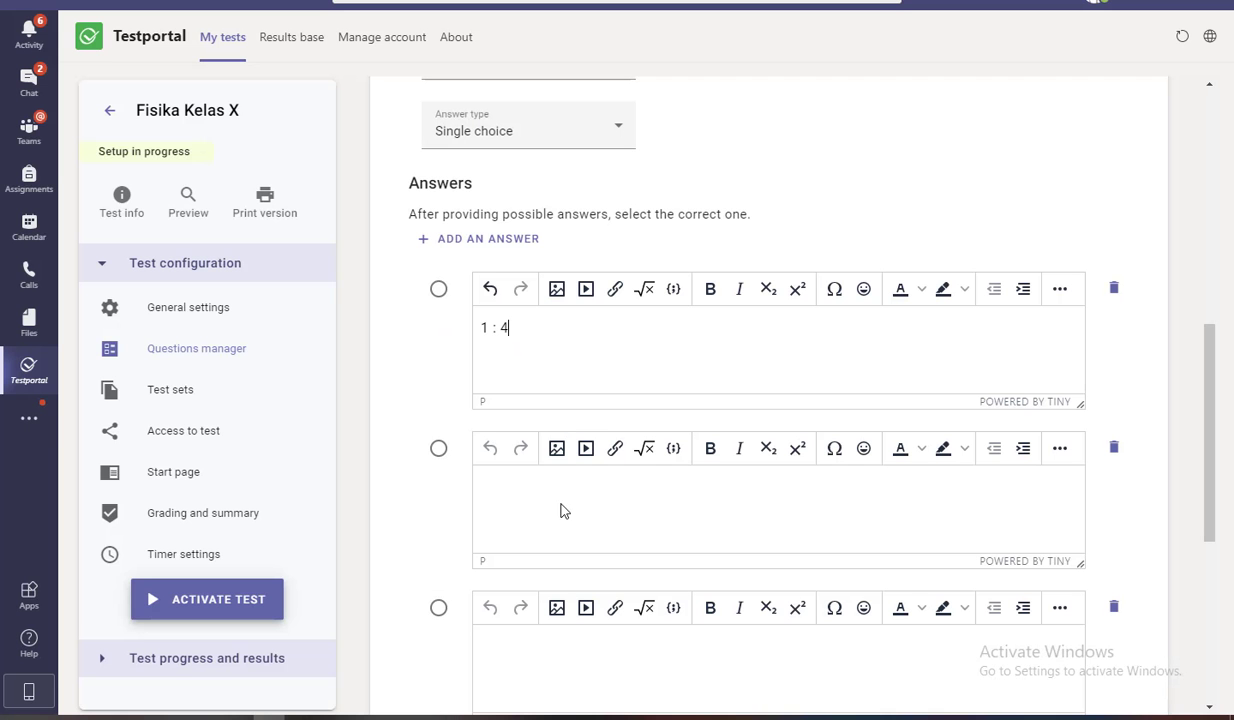
Copy option B, 3 : 4, of problem No. 4 from the Word document into the second answer of Question 2 in Testportal
left_click(430, 717)
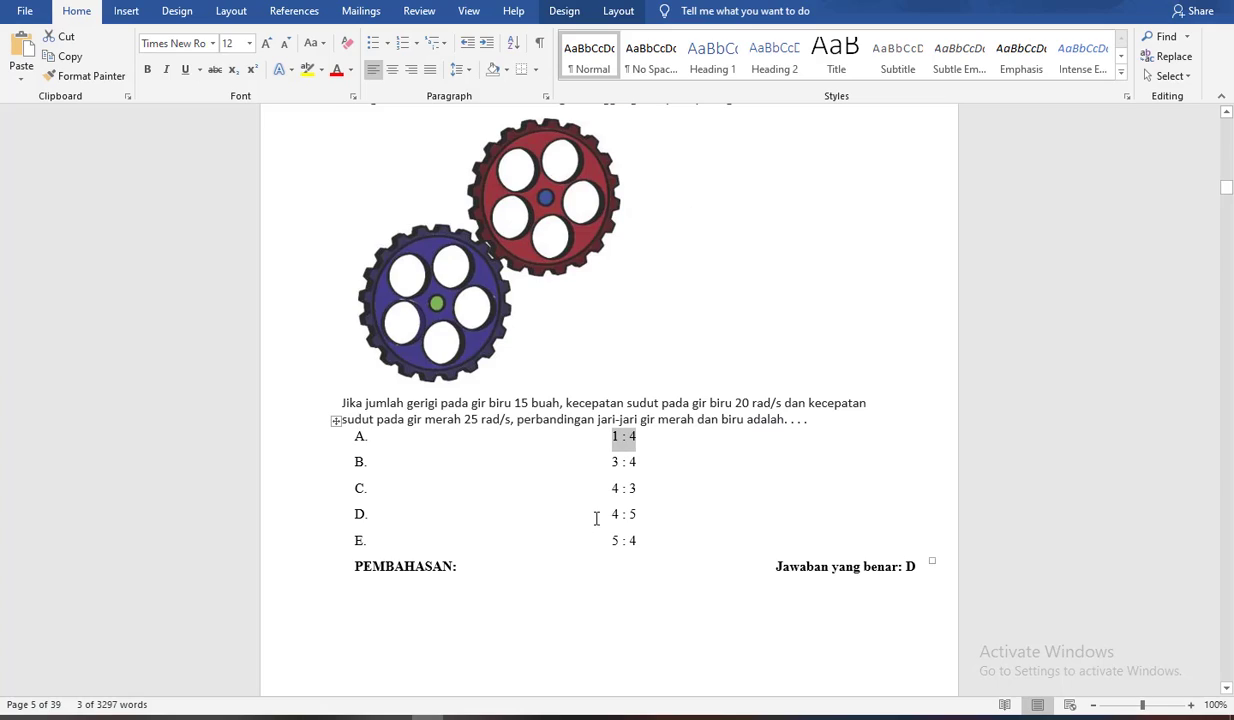
triple_click(624, 465)
left_click(285, 717)
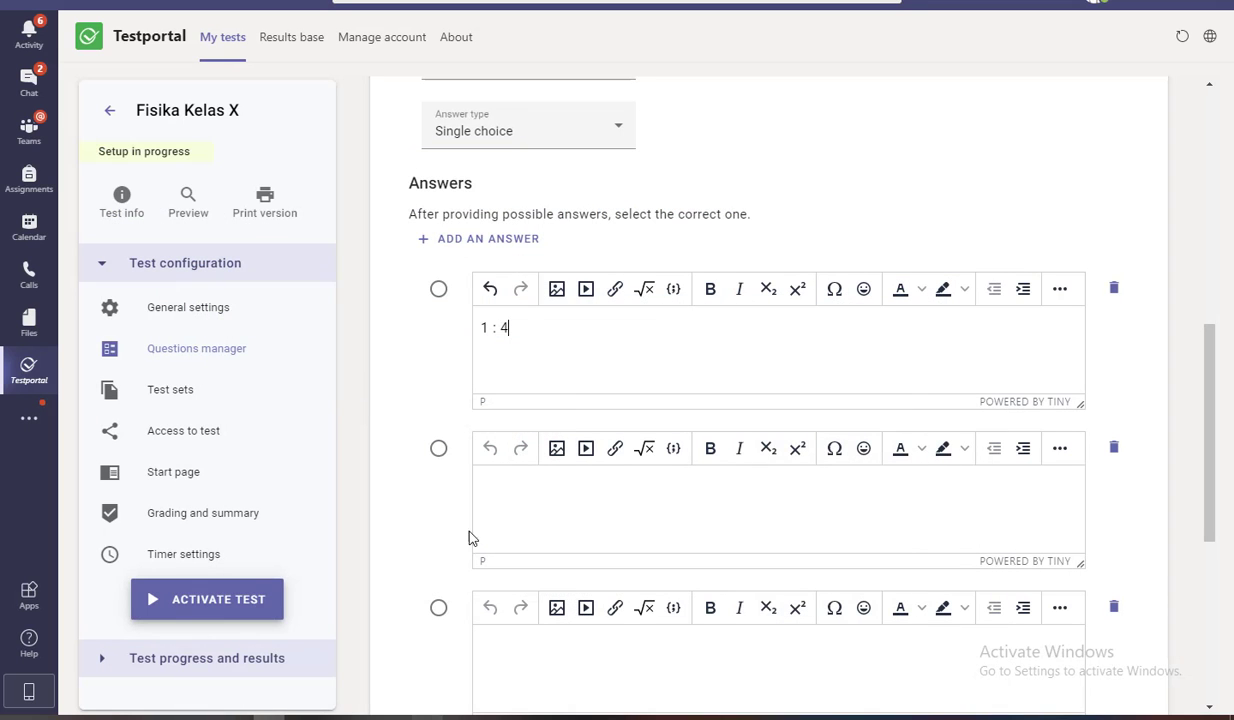
key("ctrl+v")
Copy option C, 4 : 3, of problem No. 4 from the Word document into the third answer of Question 2 in Testportal
left_click(430, 717)
triple_click(624, 489)
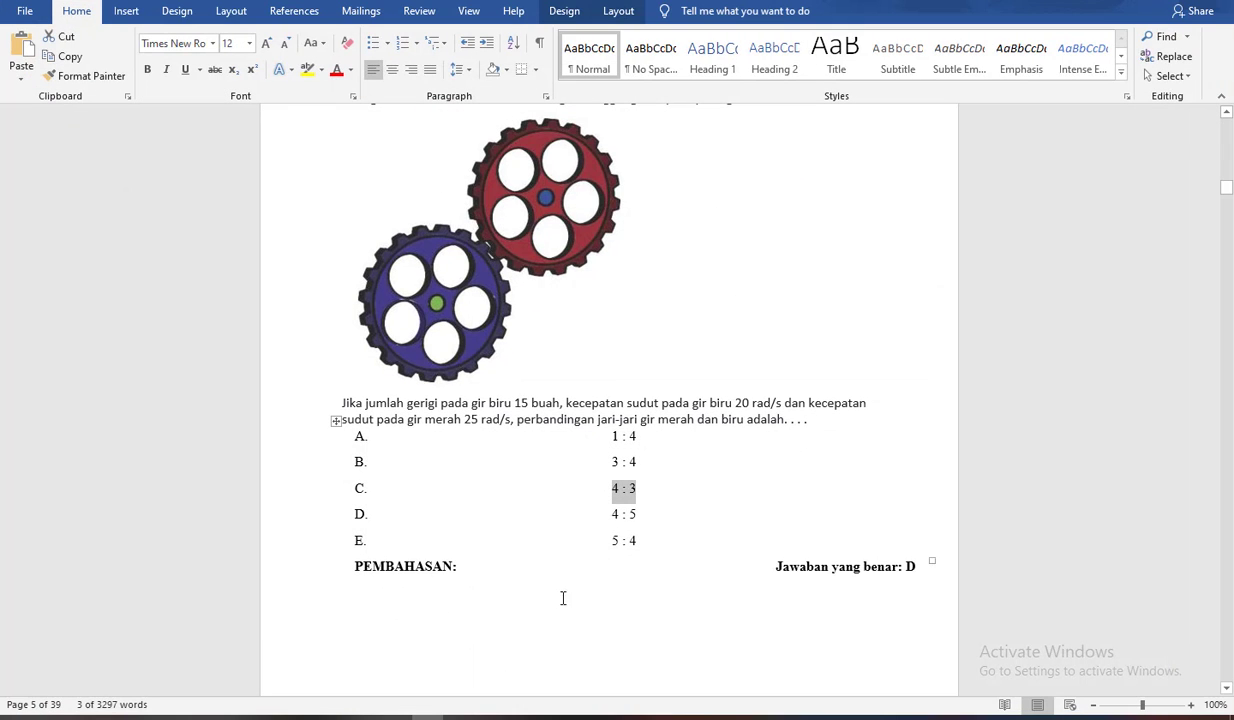
left_click(285, 717)
left_click(517, 651)
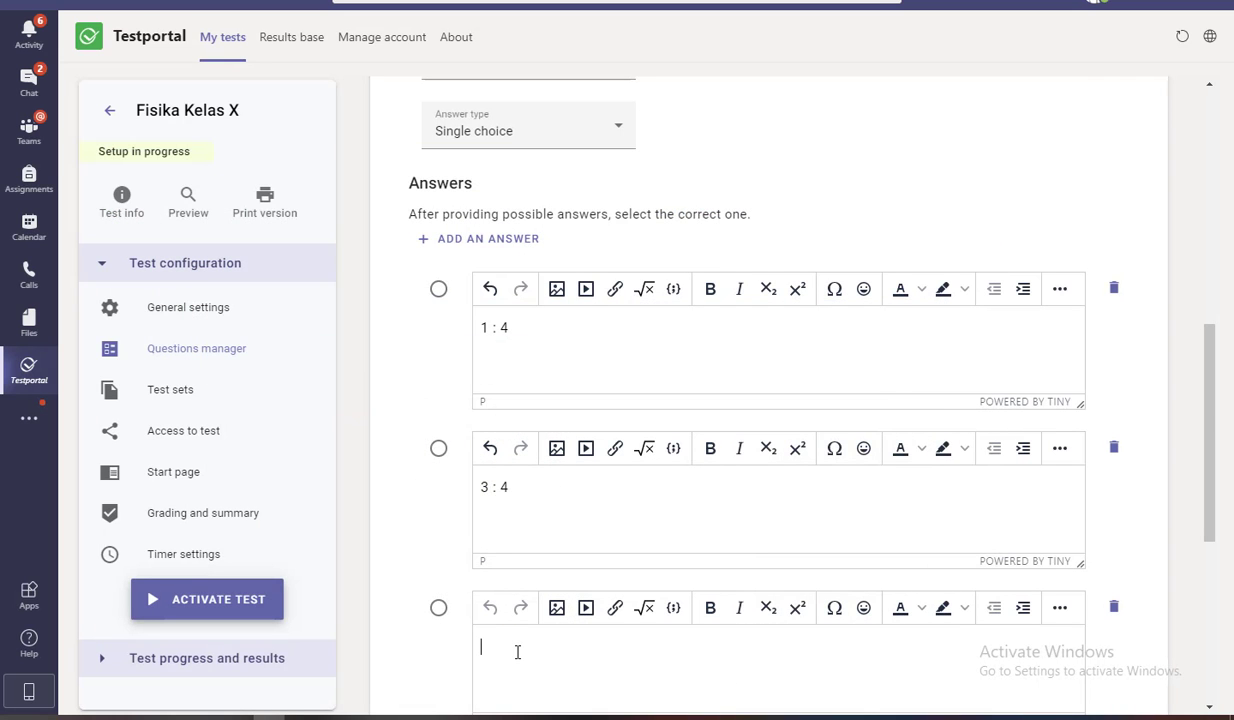
key("ctrl+v")
Copy option D, 4 : 5, from the Word document, add two more answers to Question 2 in Testportal, and paste it into the fourth answer
left_click(430, 717)
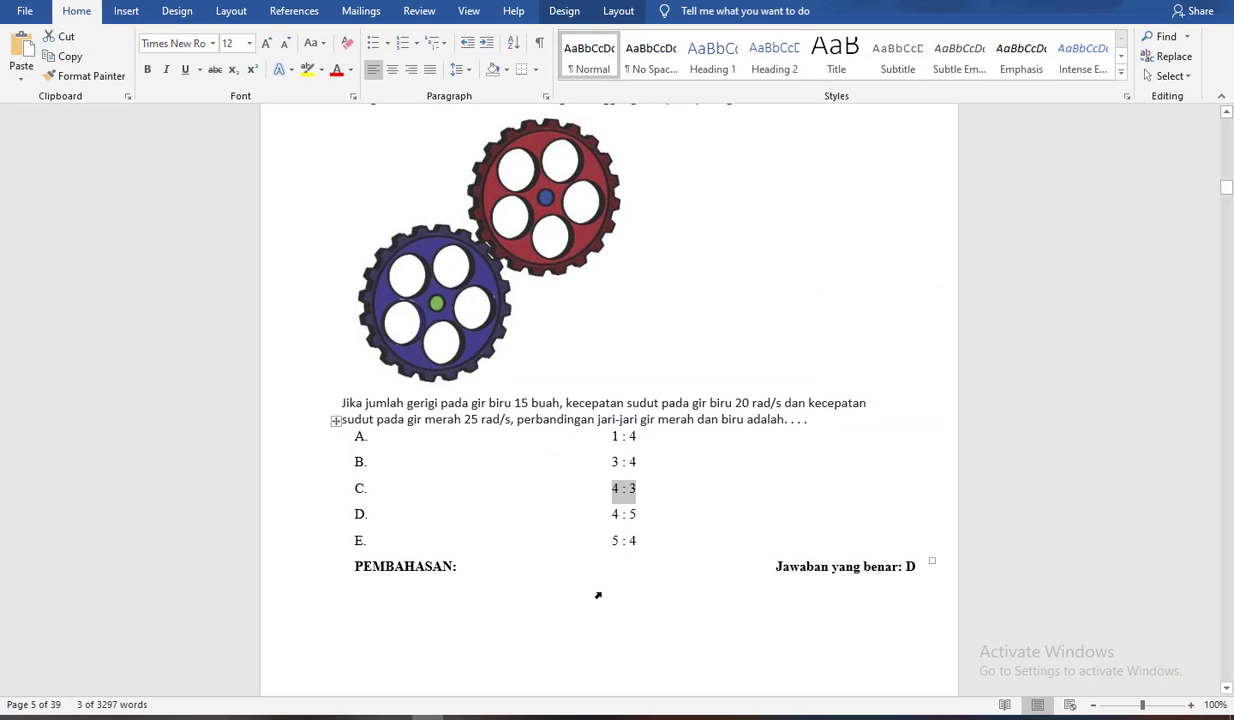
left_click_drag(646, 518, 603, 519)
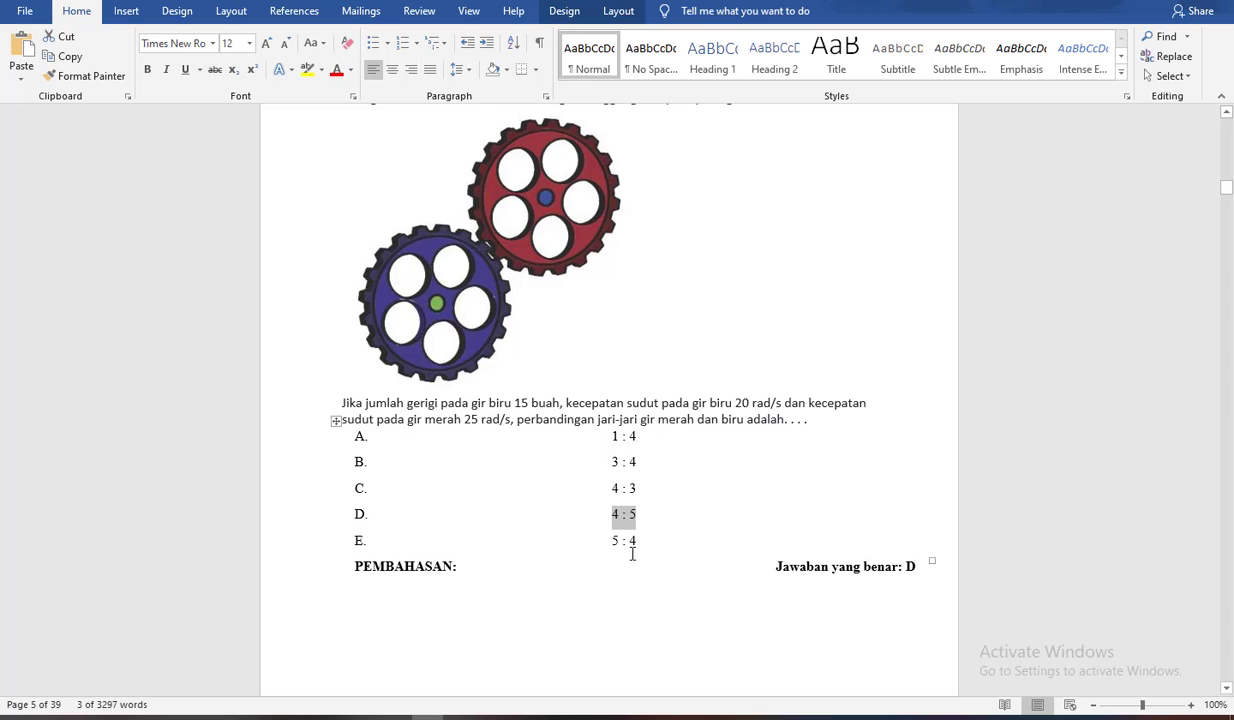
left_click(415, 717)
scroll(532, 640, "down", 3)
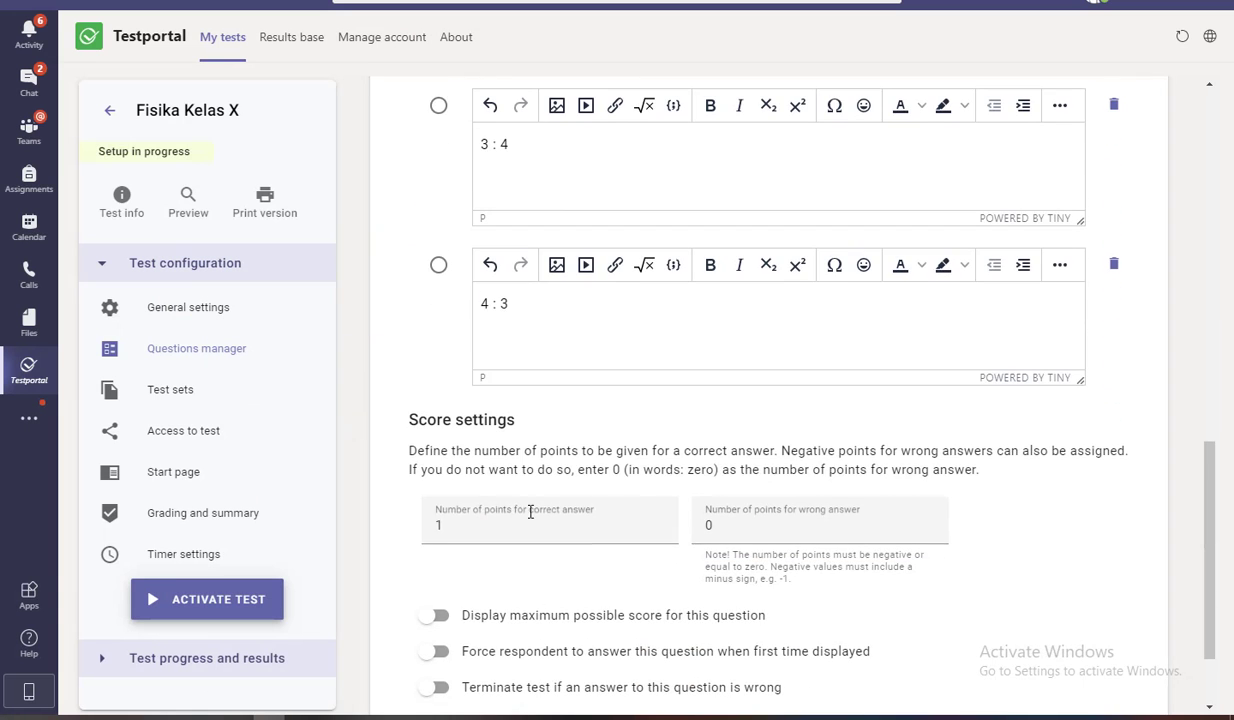
scroll(496, 310, "up", 3)
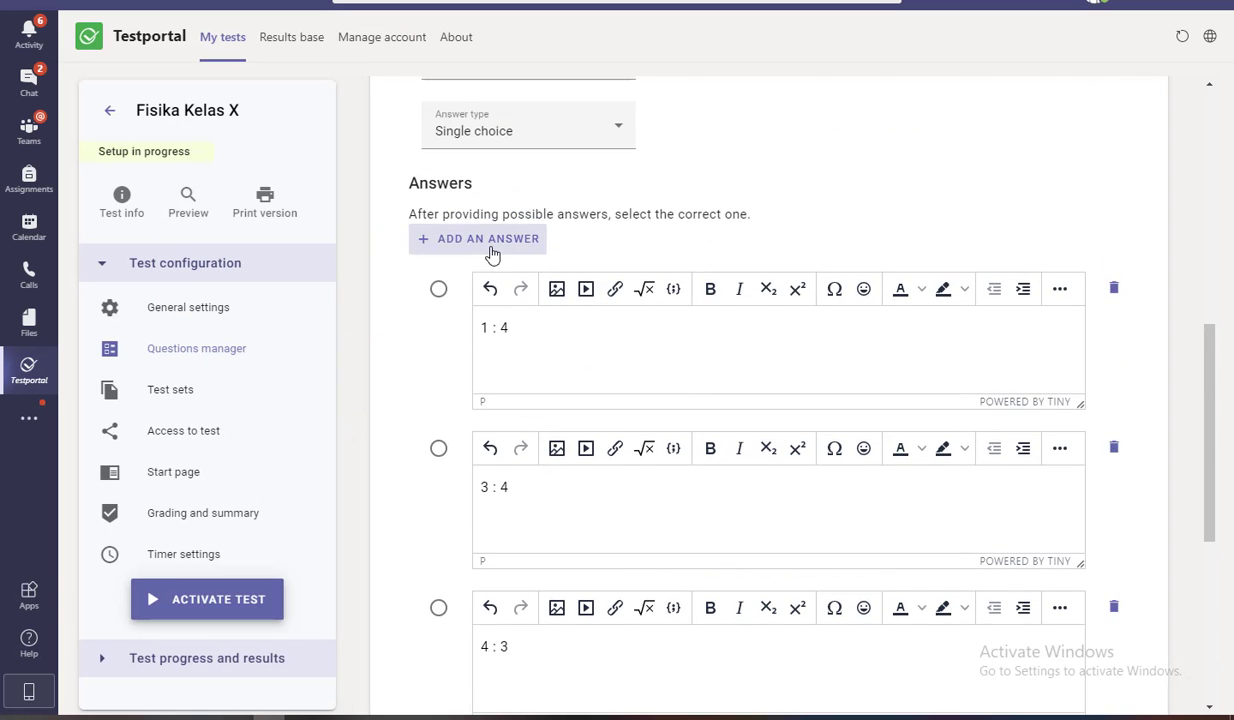
left_click(488, 240)
left_click(507, 470)
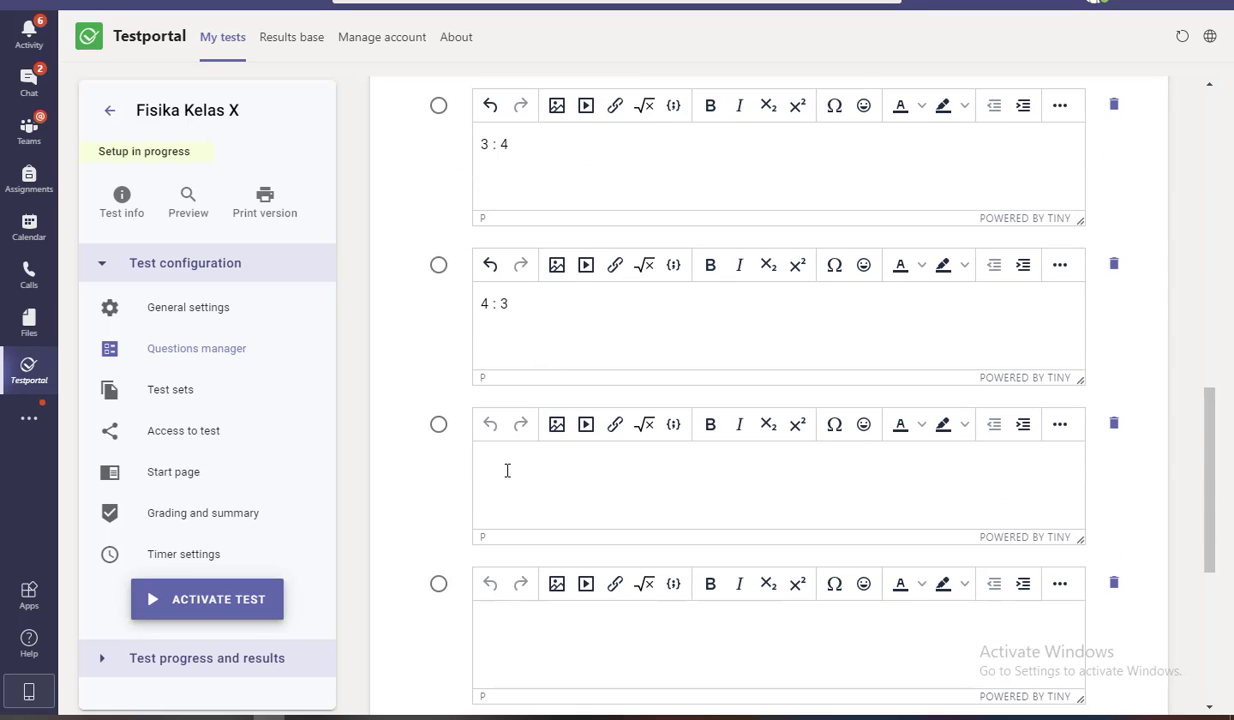
key("ctrl+v")
Copy option E, 5 : 4, of problem No. 4 from the Word document into the fifth answer of Question 2 in Testportal
key("alt+Tab")
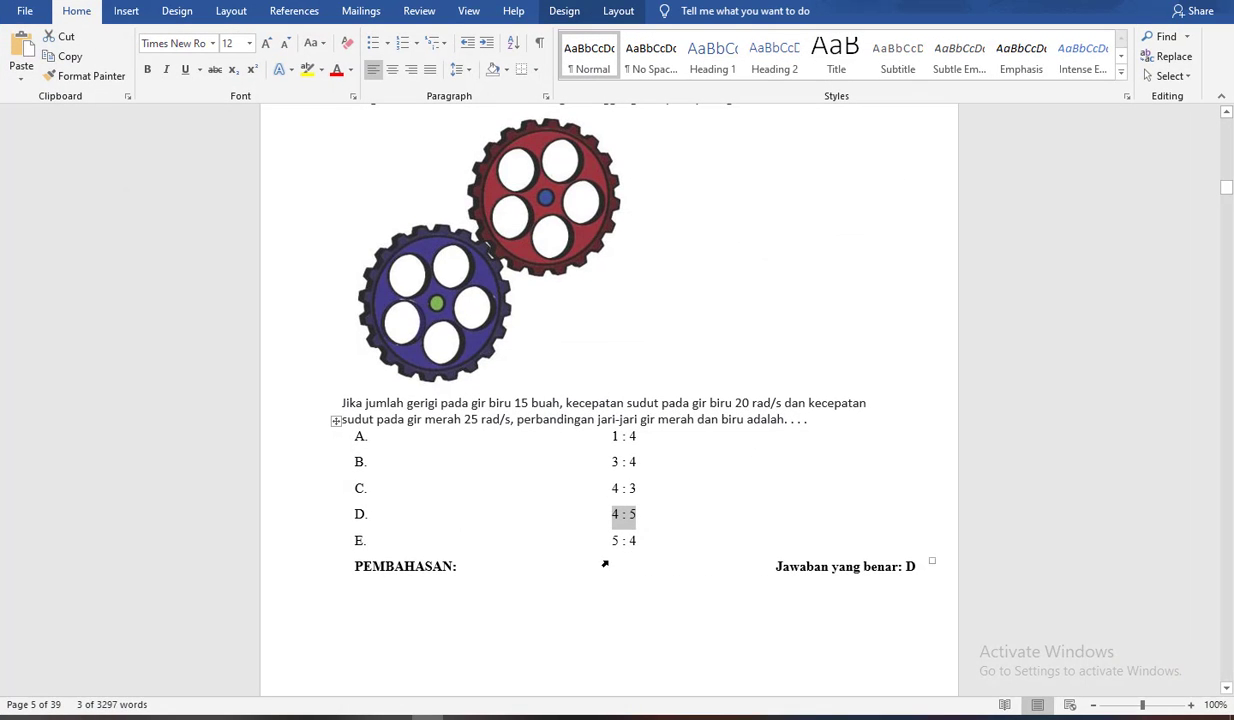
left_click_drag(641, 543, 614, 543)
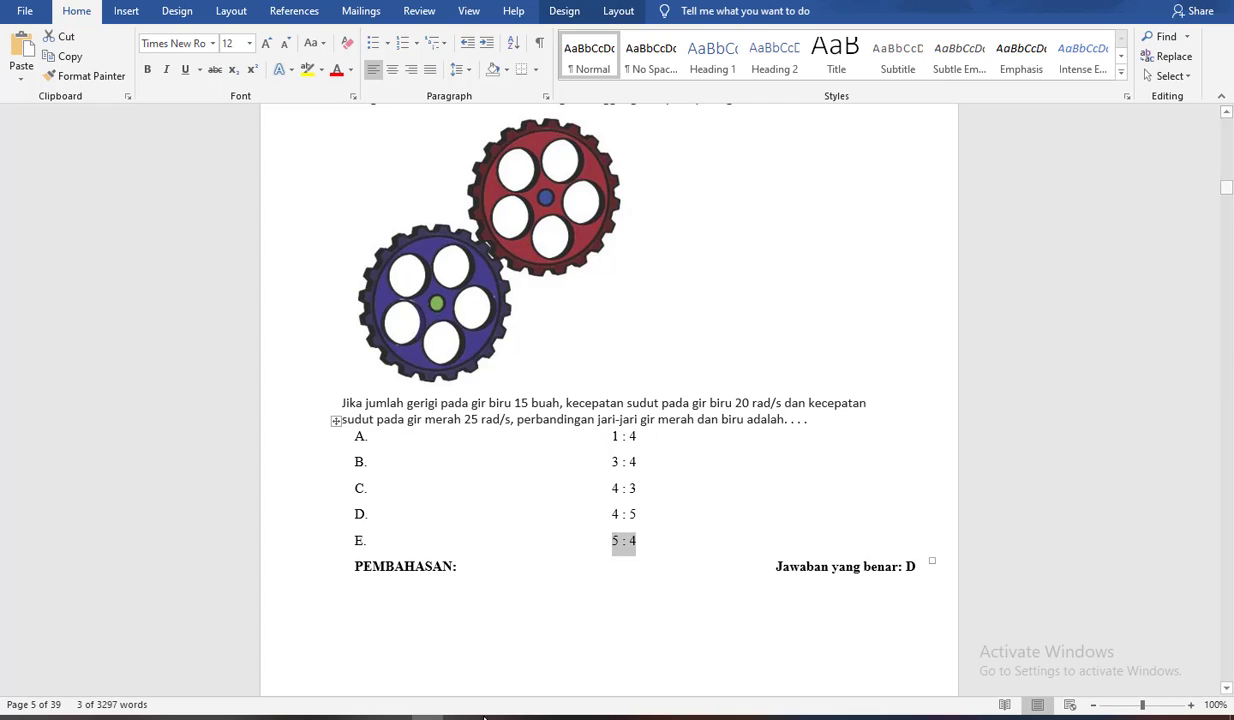
key("alt+Tab")
key("ctrl+v")
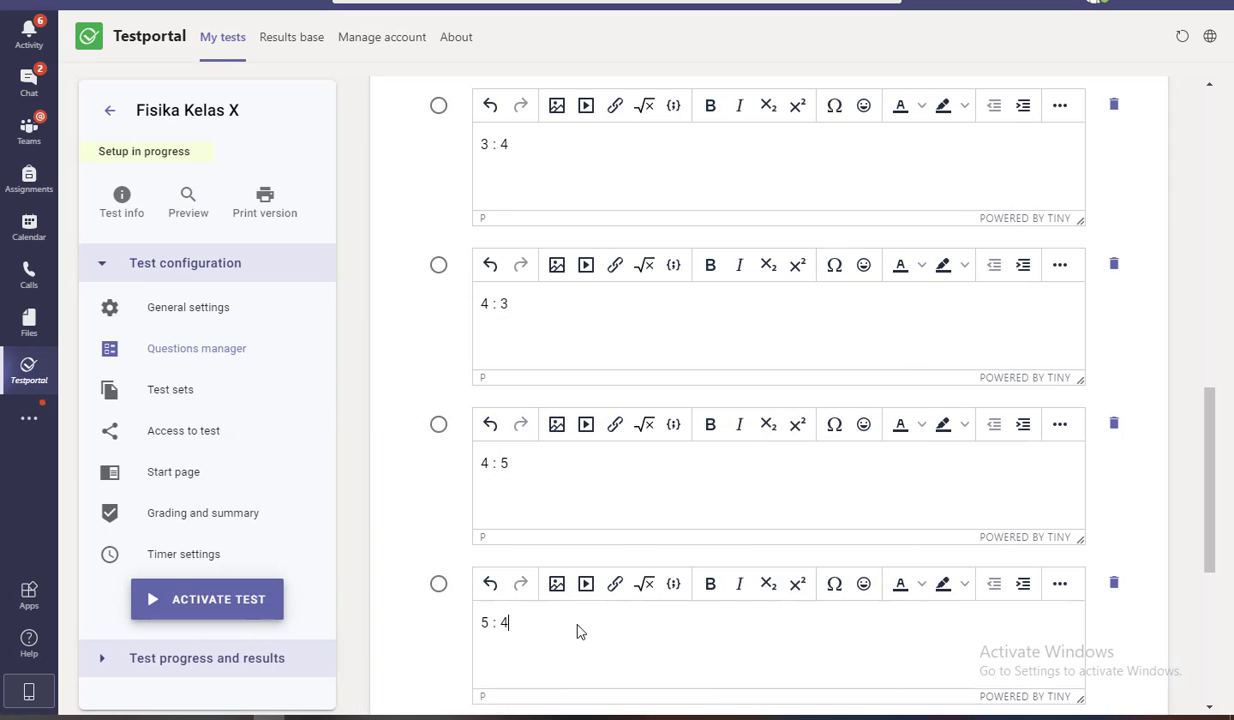
Mark the fourth answer, 4 : 5, as the correct answer of Question 2
scroll(576, 631, "down", 4)
scroll(661, 474, "up", 3)
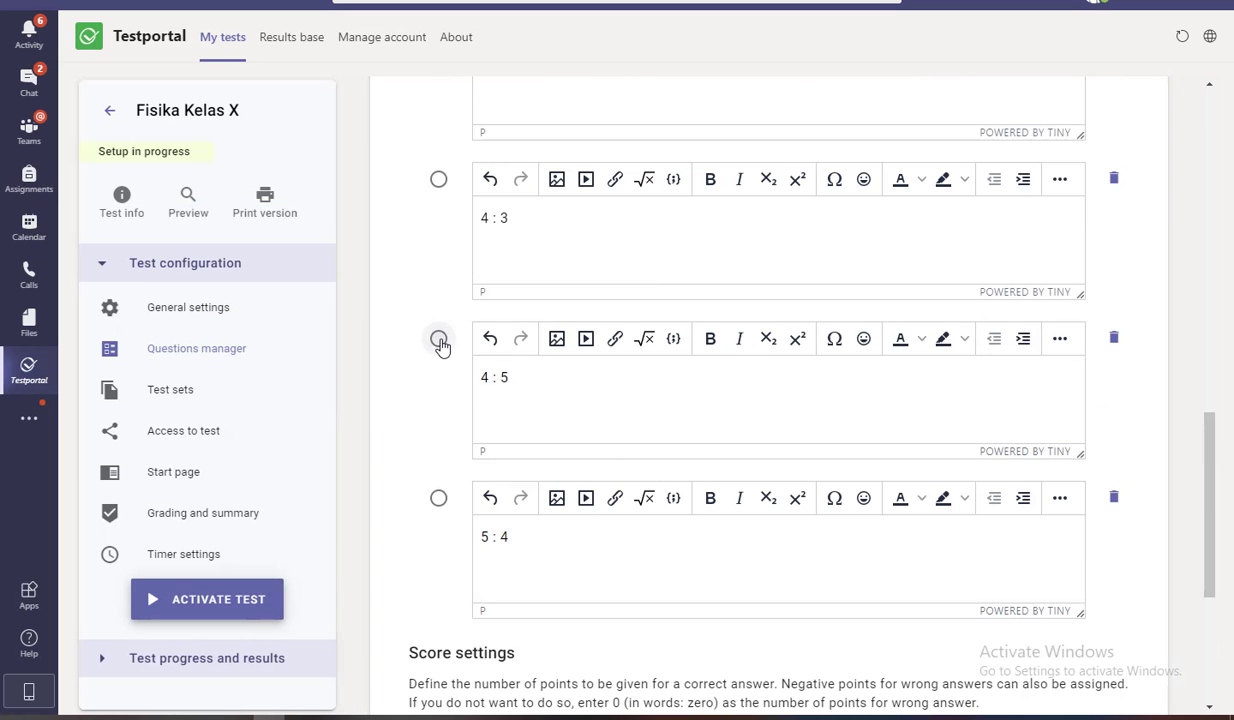
left_click(438, 338)
Set the points for a correct answer to 2,5, then save Question 2 and add the next question
scroll(556, 391, "down", 3)
left_click(533, 427)
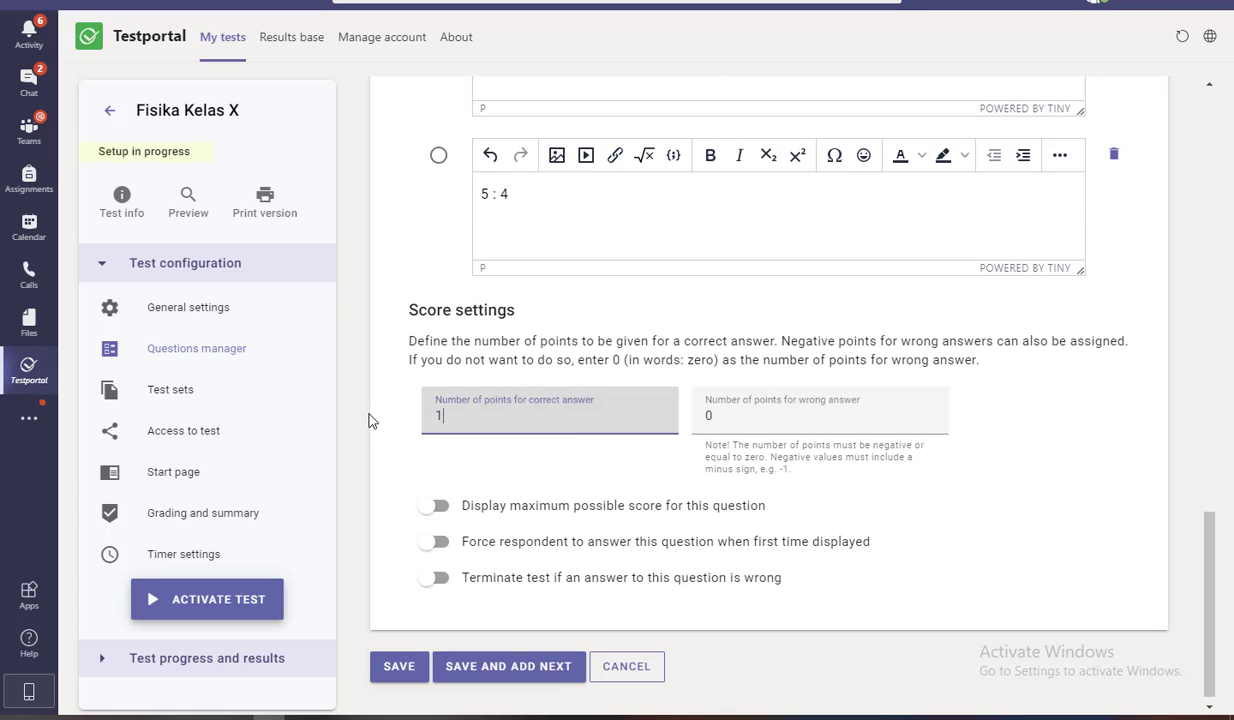
type("2.5")
type(",54")
left_click(705, 408)
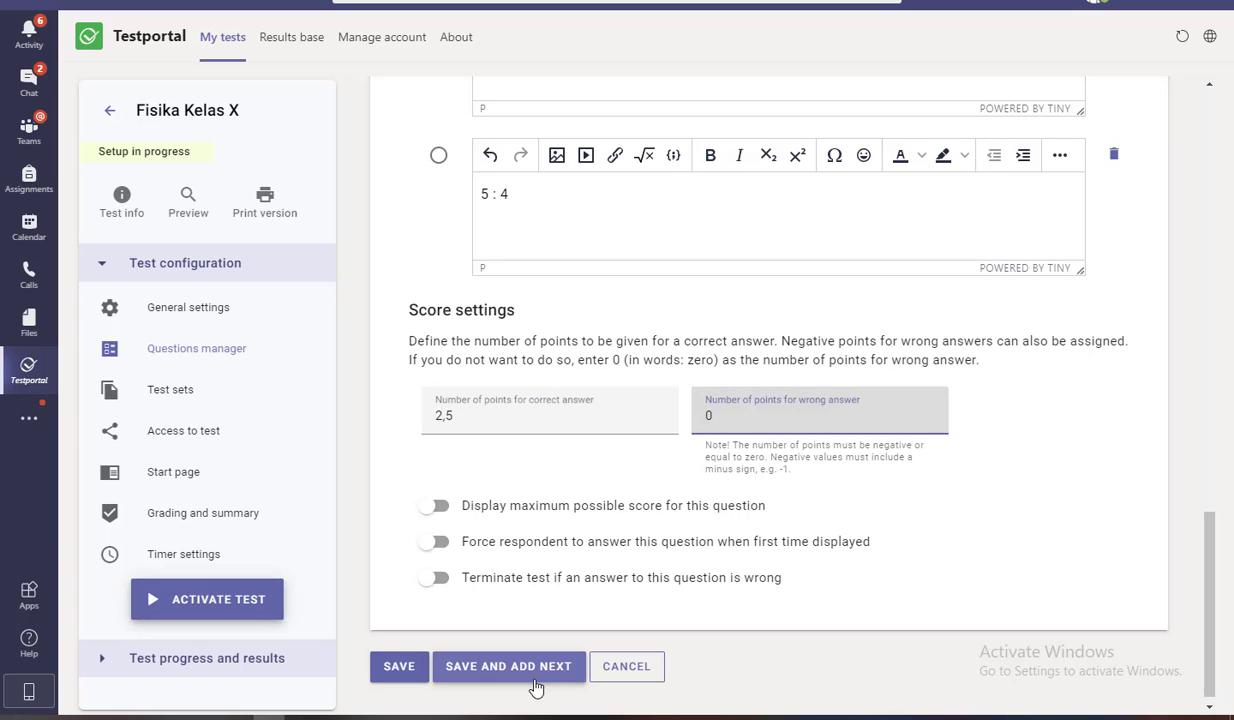
left_click(512, 666)
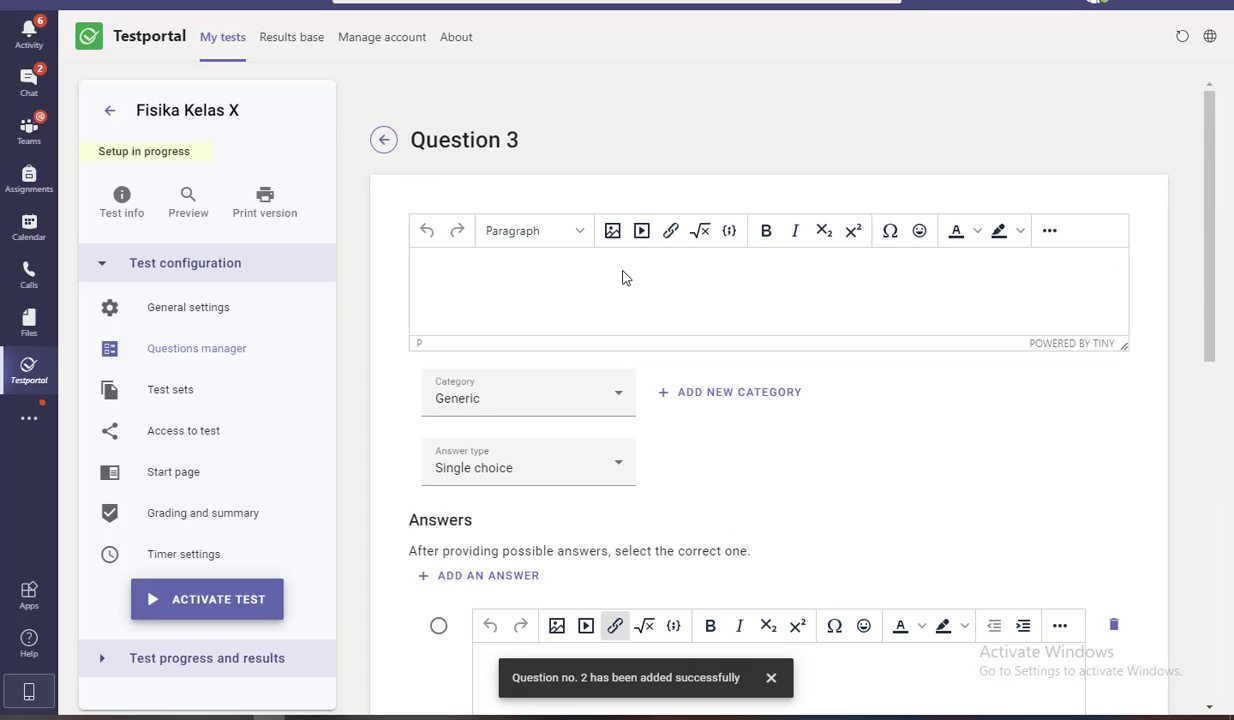
Leave the blank Question 3 without saving and review the answers, correct options and points of Questions 1 and 2 in the Questions manager
left_click(385, 141)
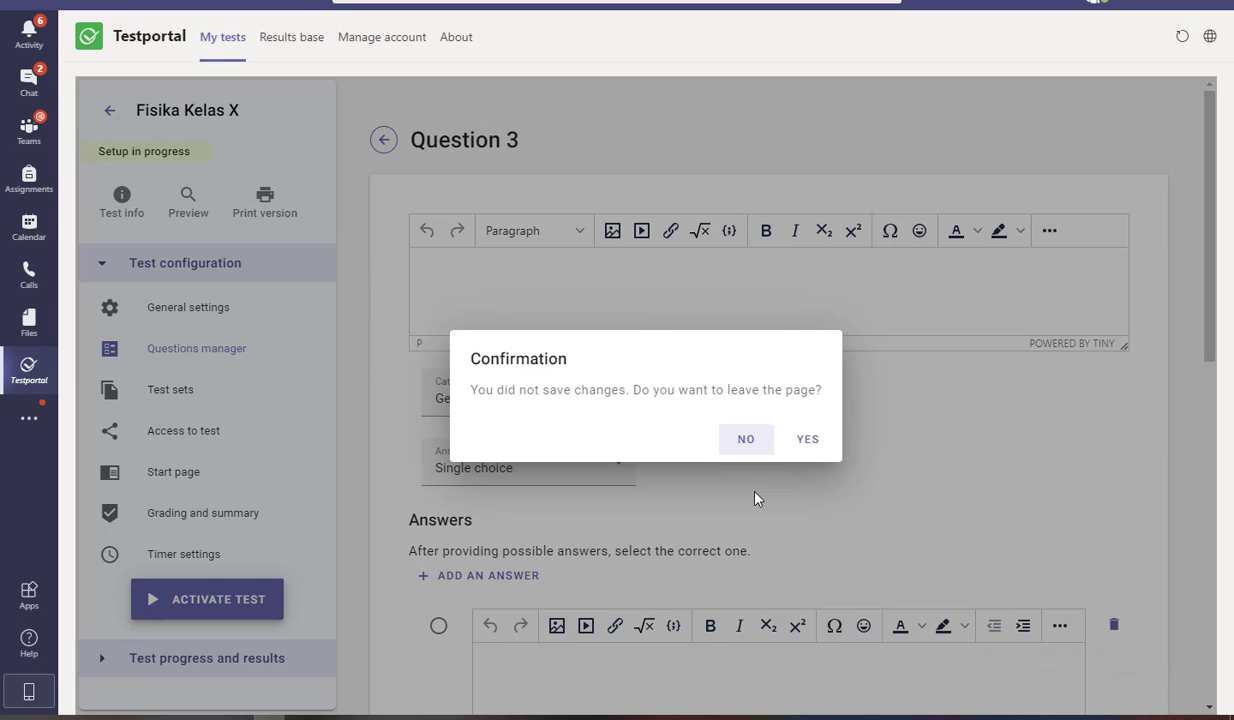
left_click(801, 442)
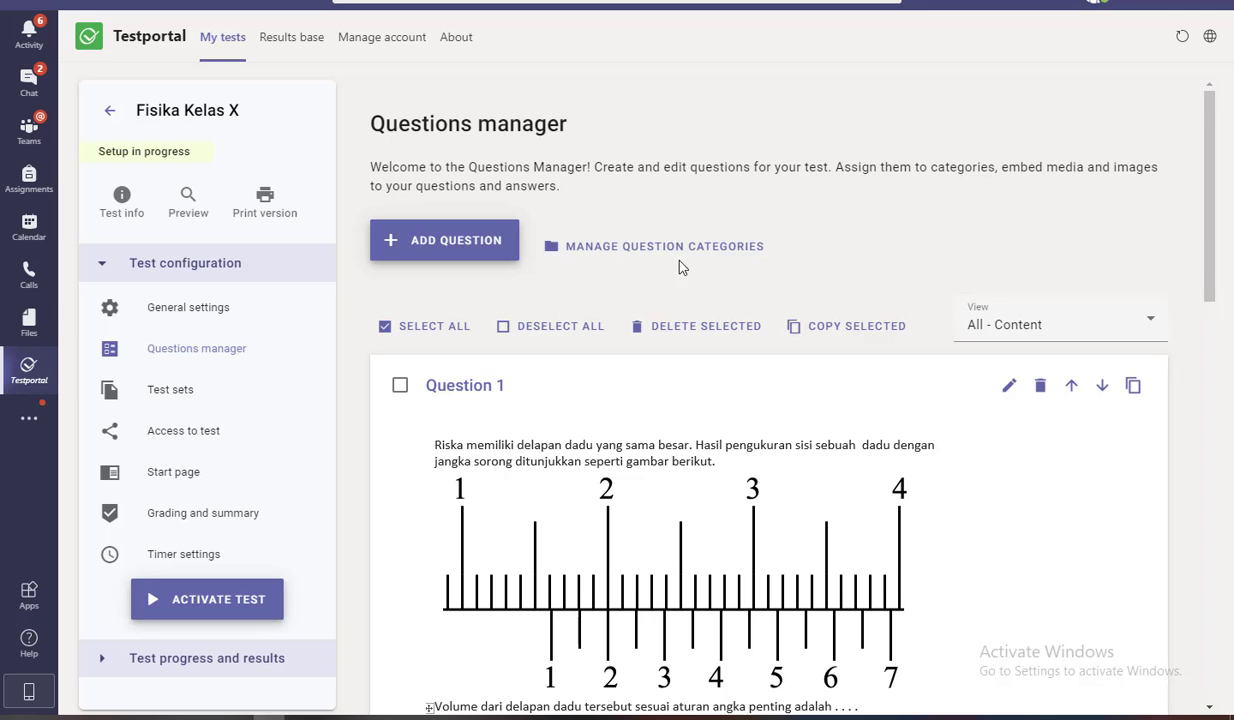
scroll(713, 311, "down", 2)
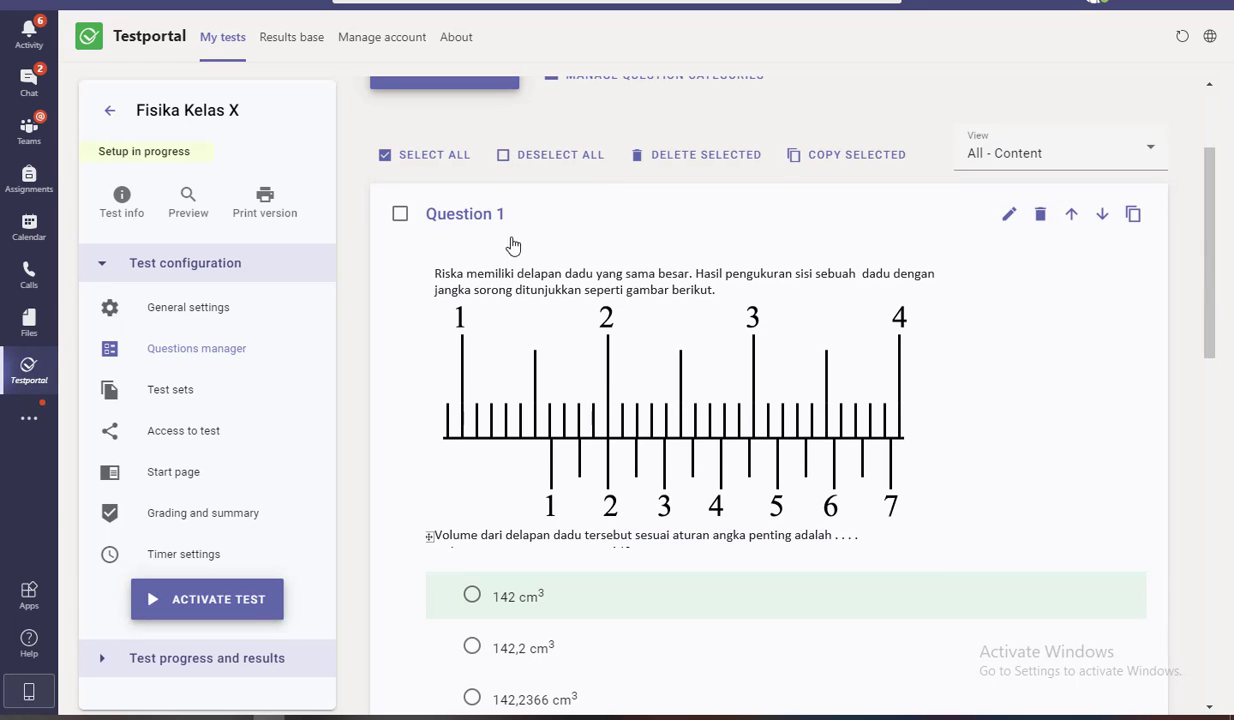
scroll(899, 372, "down", 3)
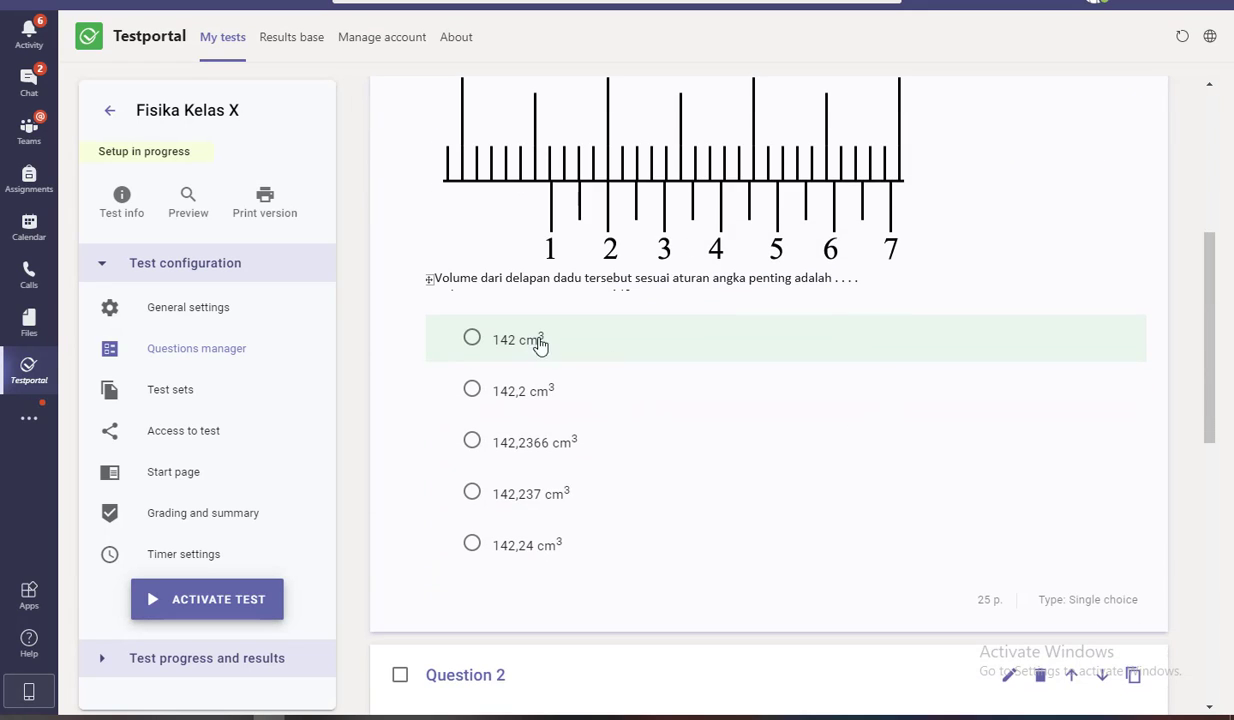
scroll(857, 387, "down", 3)
scroll(807, 403, "down", 5)
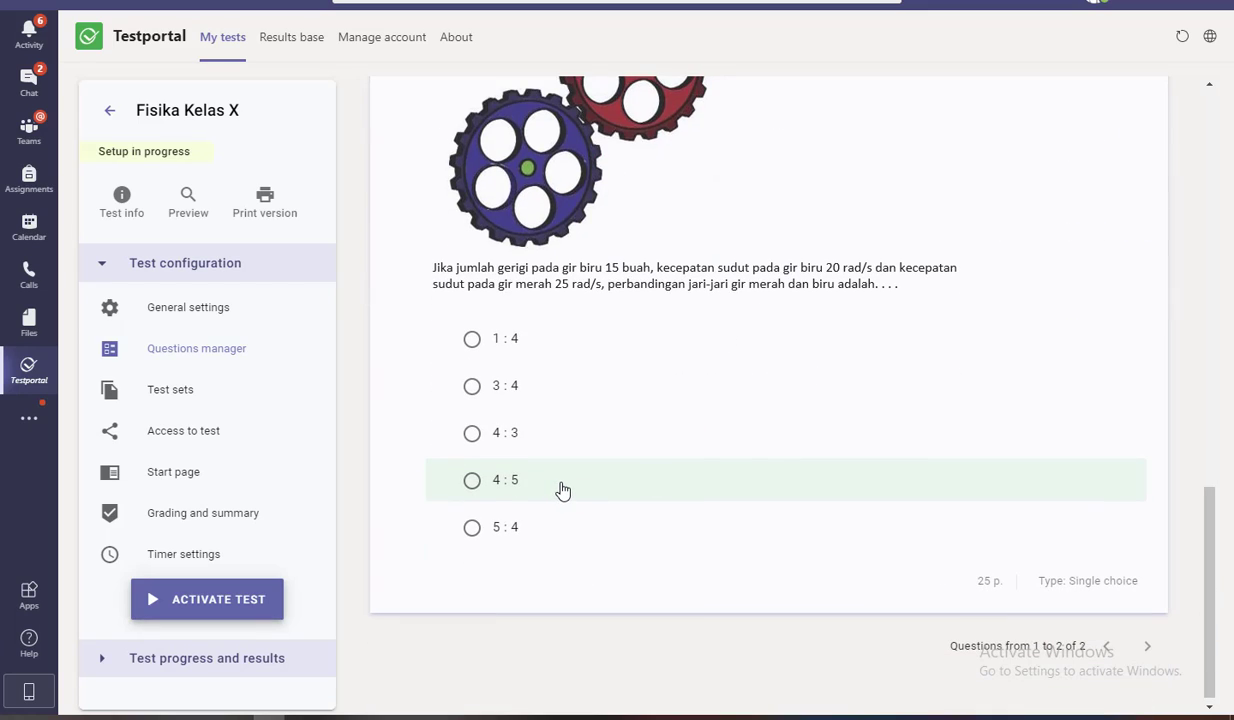
scroll(562, 490, "up", 4)
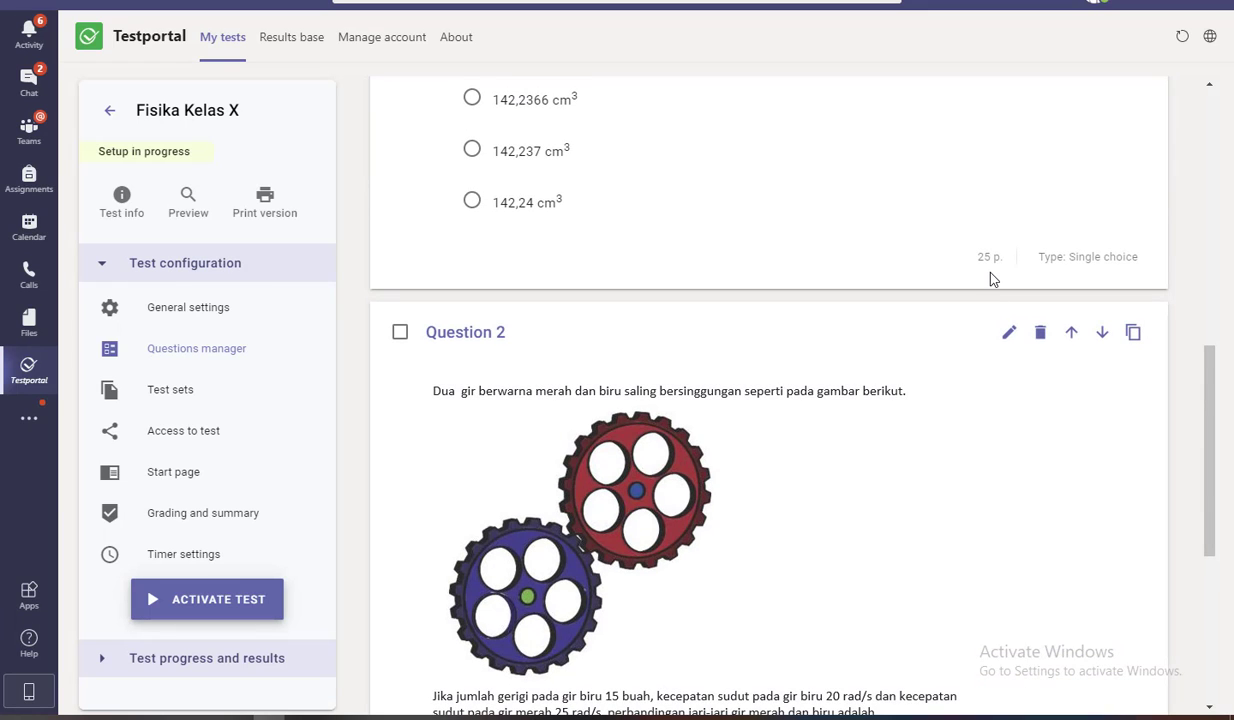
scroll(990, 279, "up", 4)
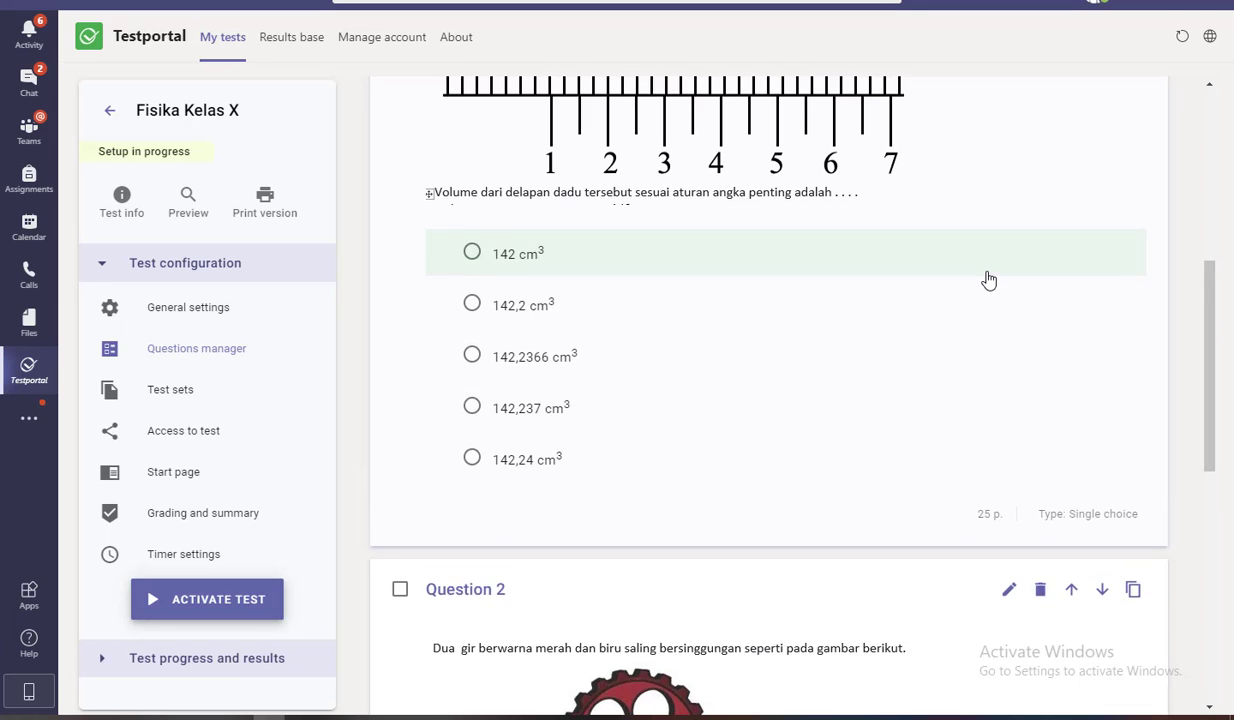
scroll(985, 279, "down", 3)
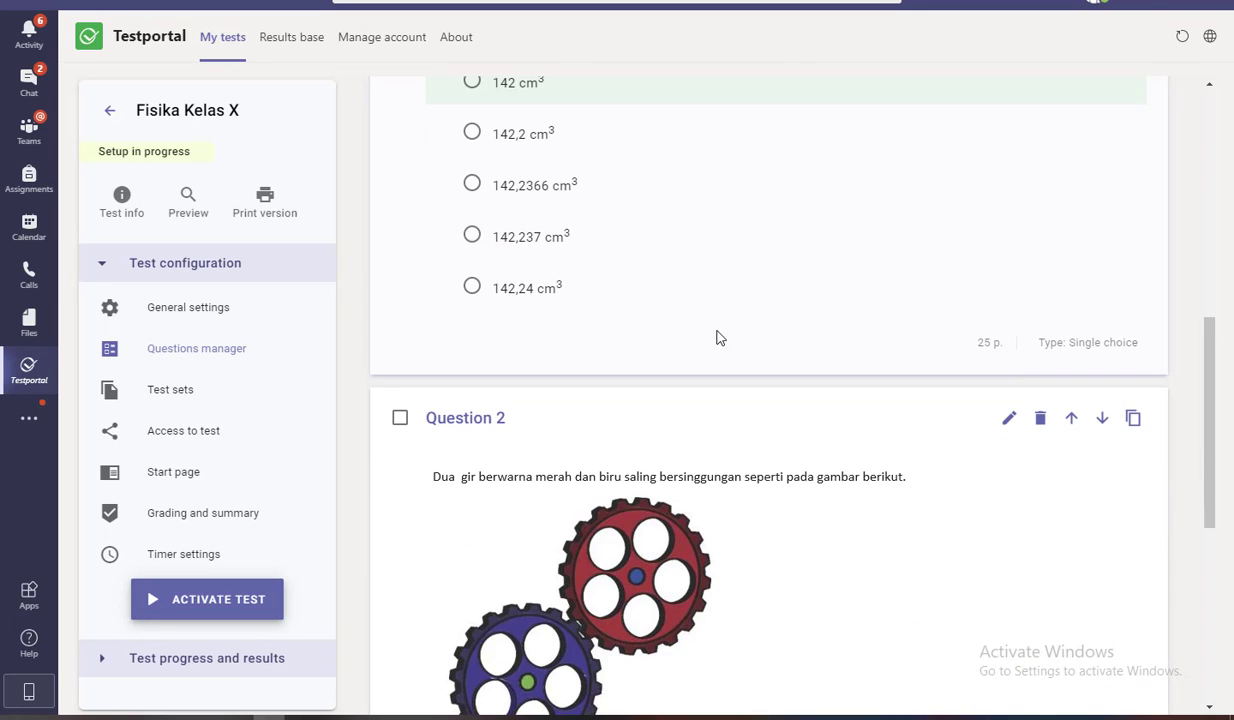
In the Test sets settings, try the fixed order, then choose the random order of questions and answers
left_click(207, 397)
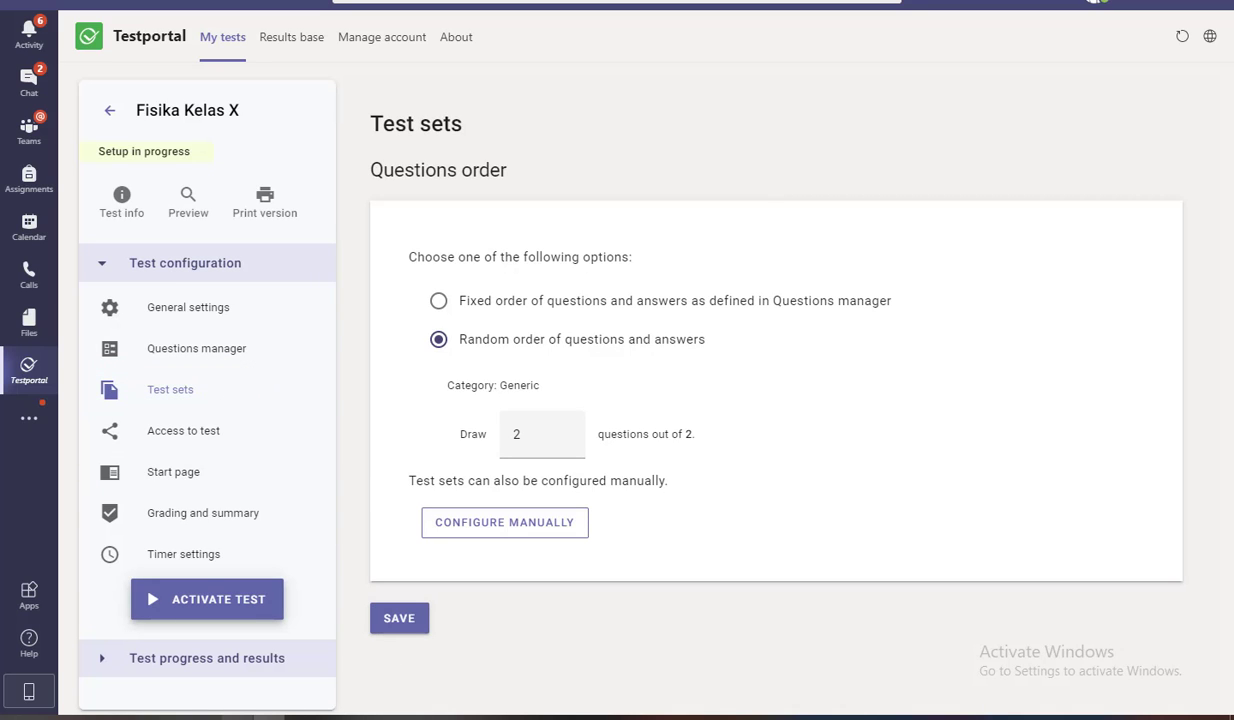
mouse_move(237, 717)
left_click(438, 302)
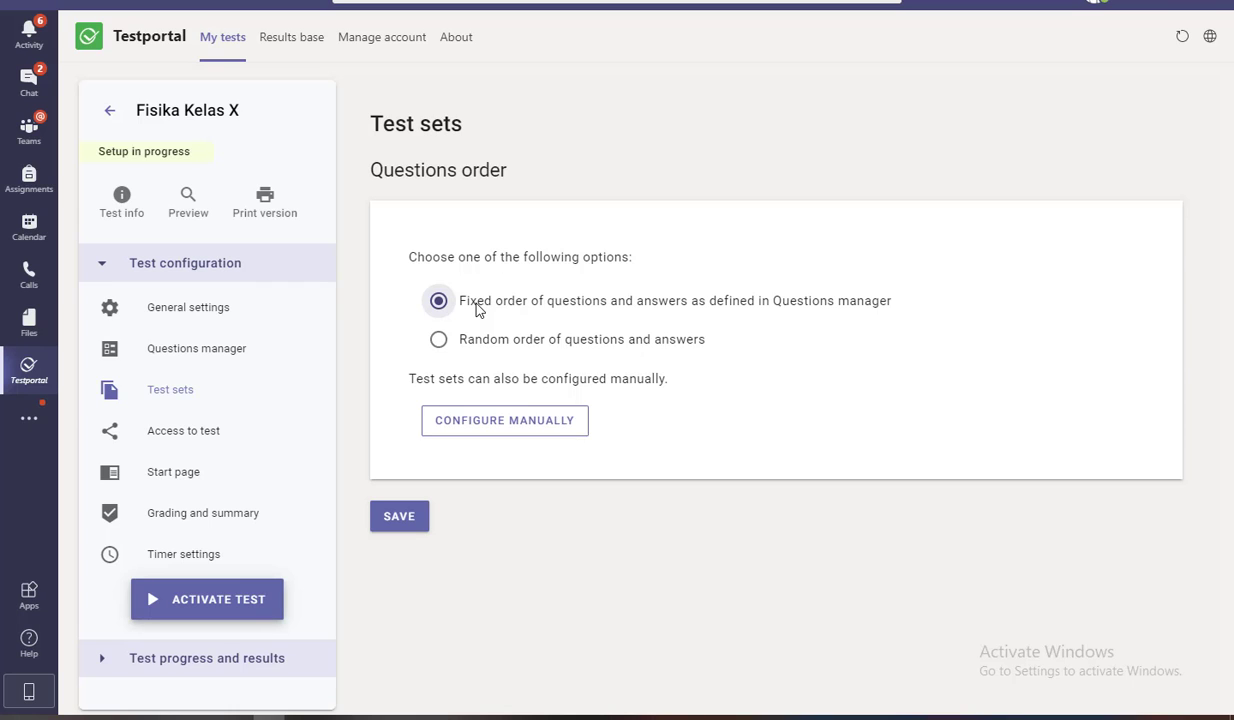
left_click(439, 341)
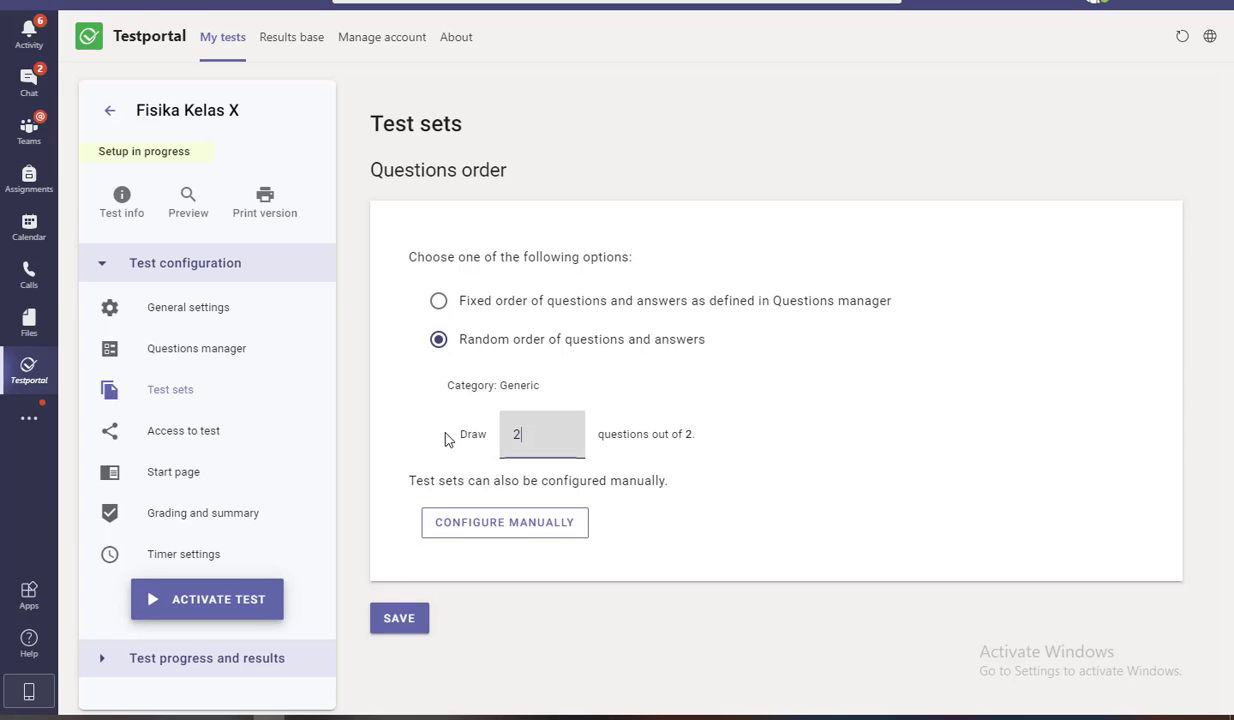
Try drawing 10 questions from the Generic category, then set the draw to 2 questions and save the test set settings
double_click(552, 440)
type("10")
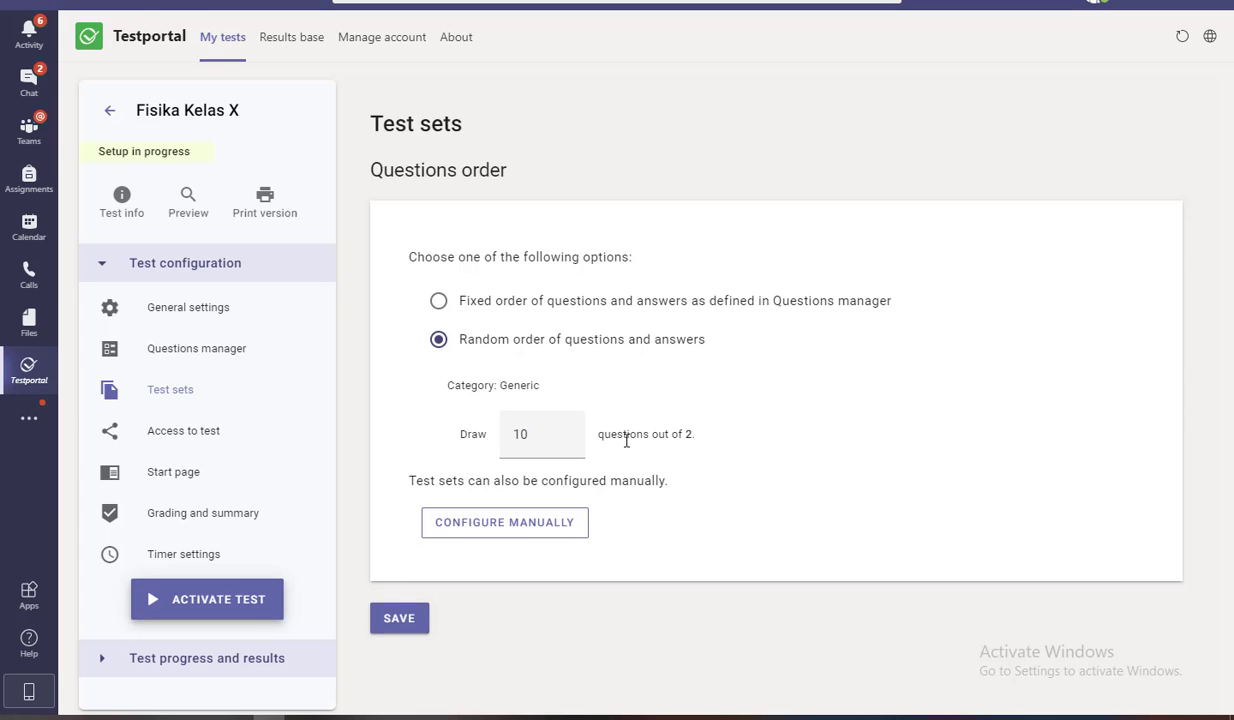
left_click_drag(570, 438, 500, 445)
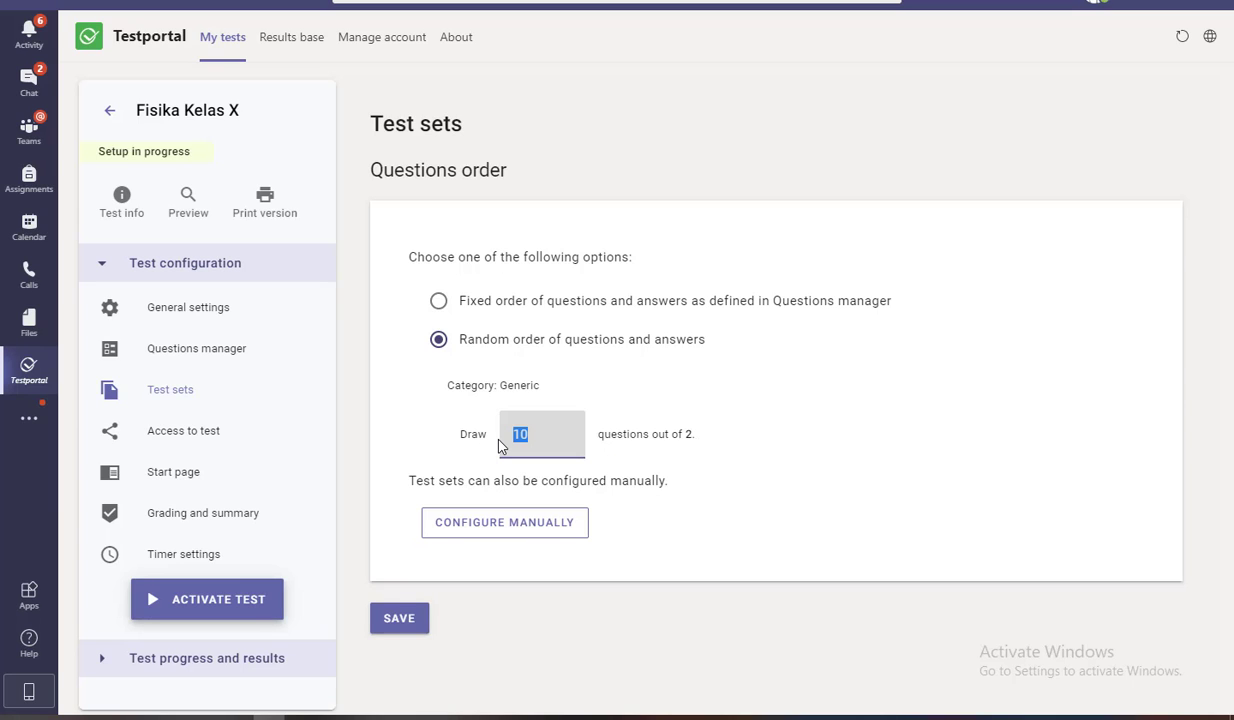
type("2")
left_click(410, 628)
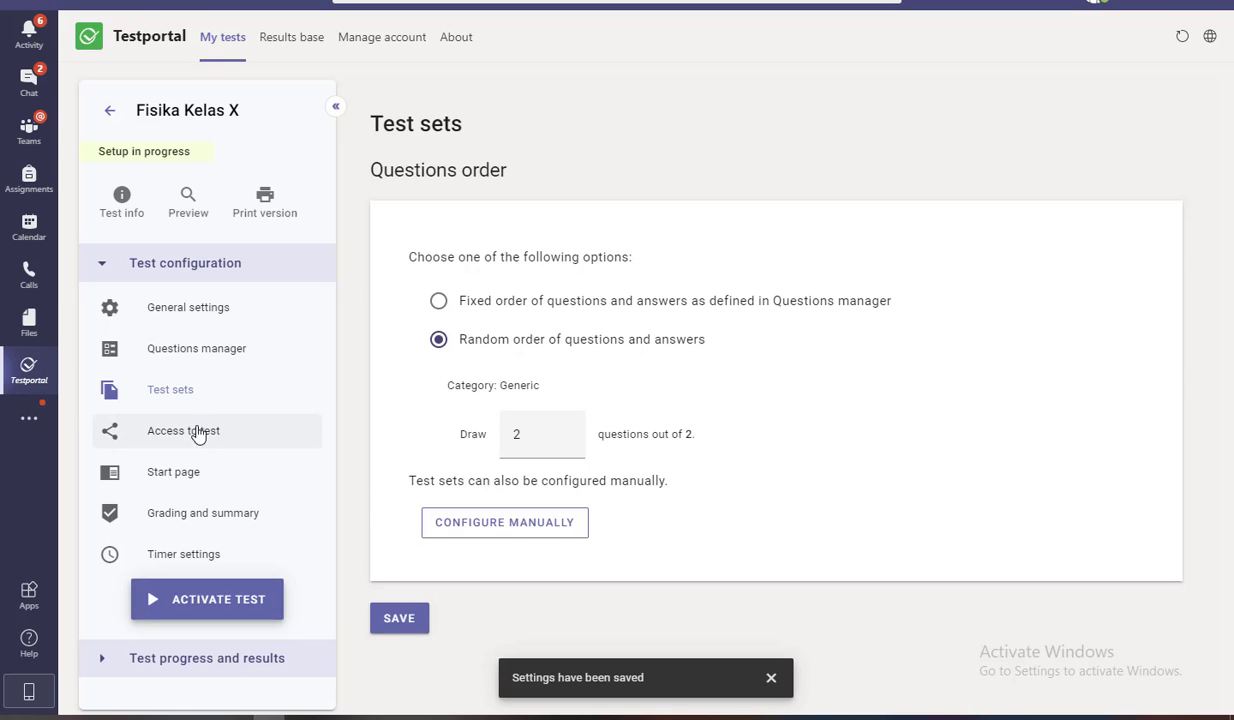
Open the Access to test settings and expand the tutorial on sharing the test as a tab in Microsoft Teams
left_click(200, 438)
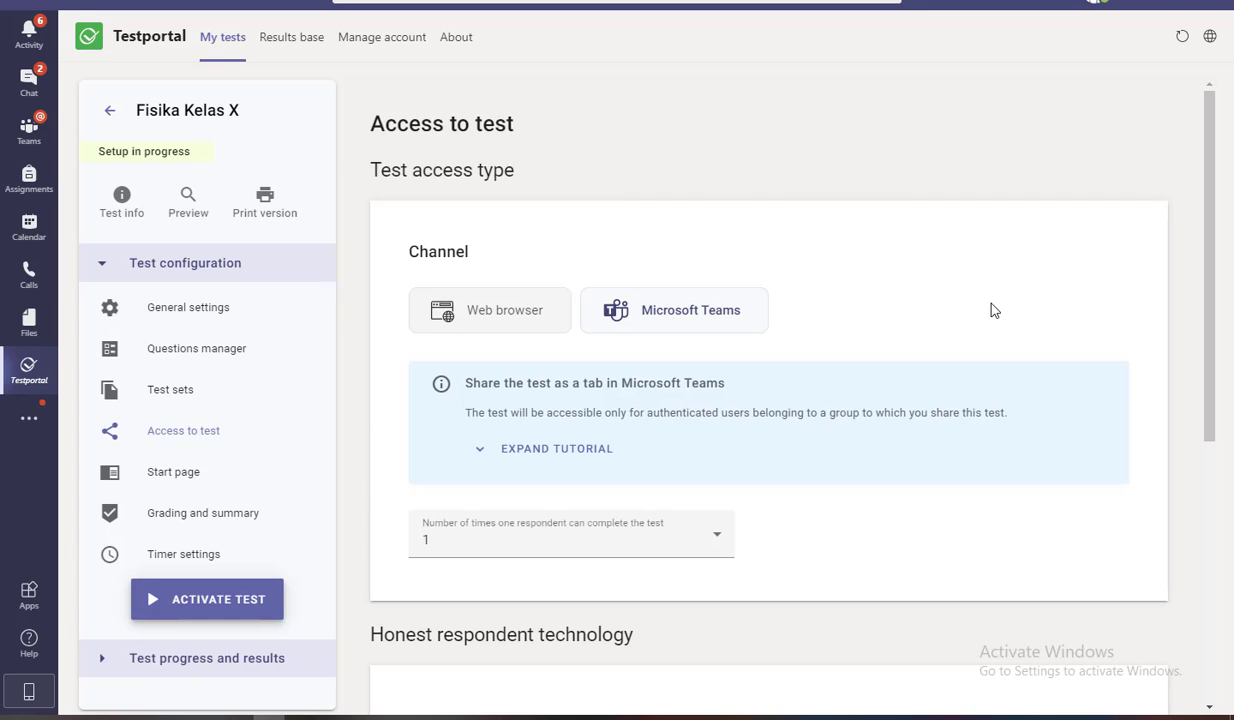
scroll(993, 310, "down", 1)
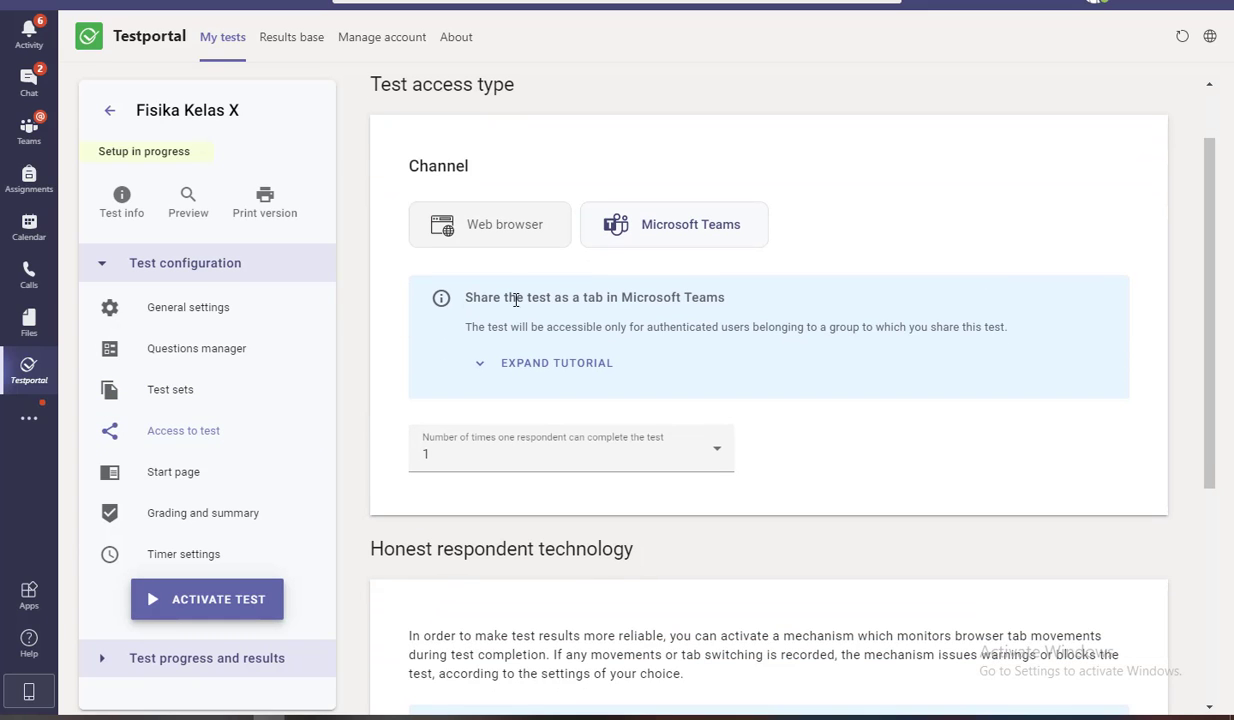
scroll(516, 266, "up", 1)
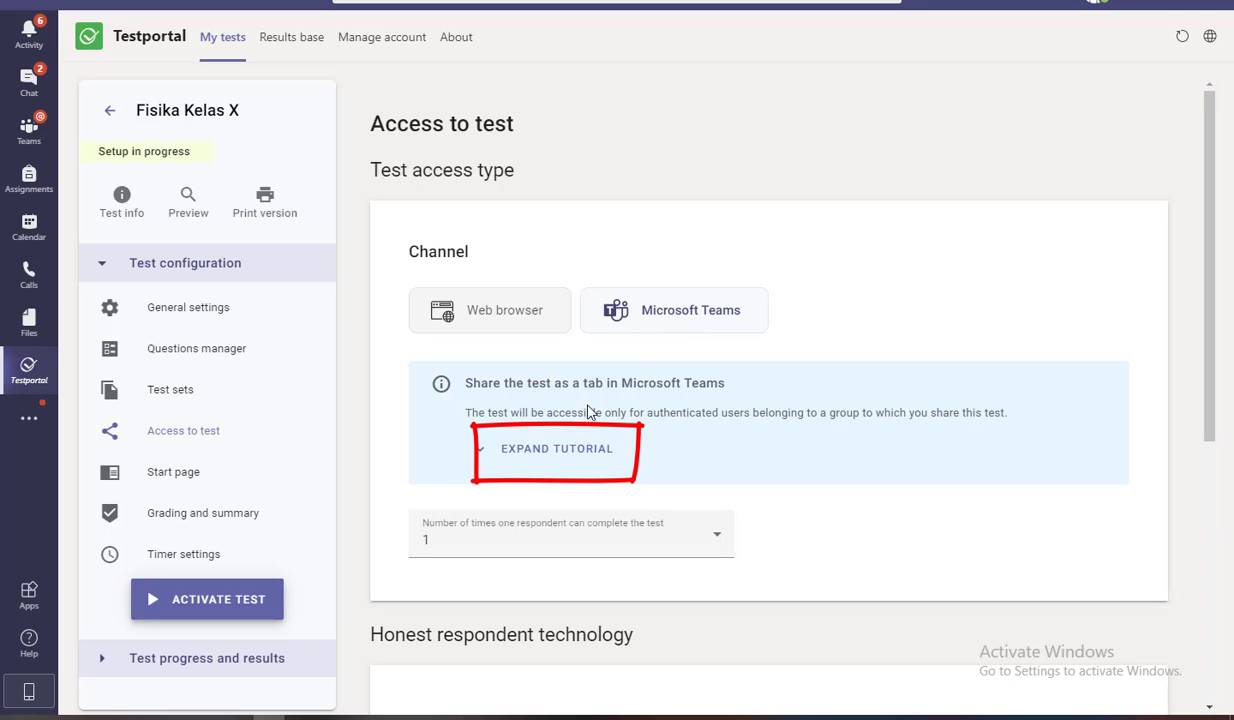
left_click(549, 451)
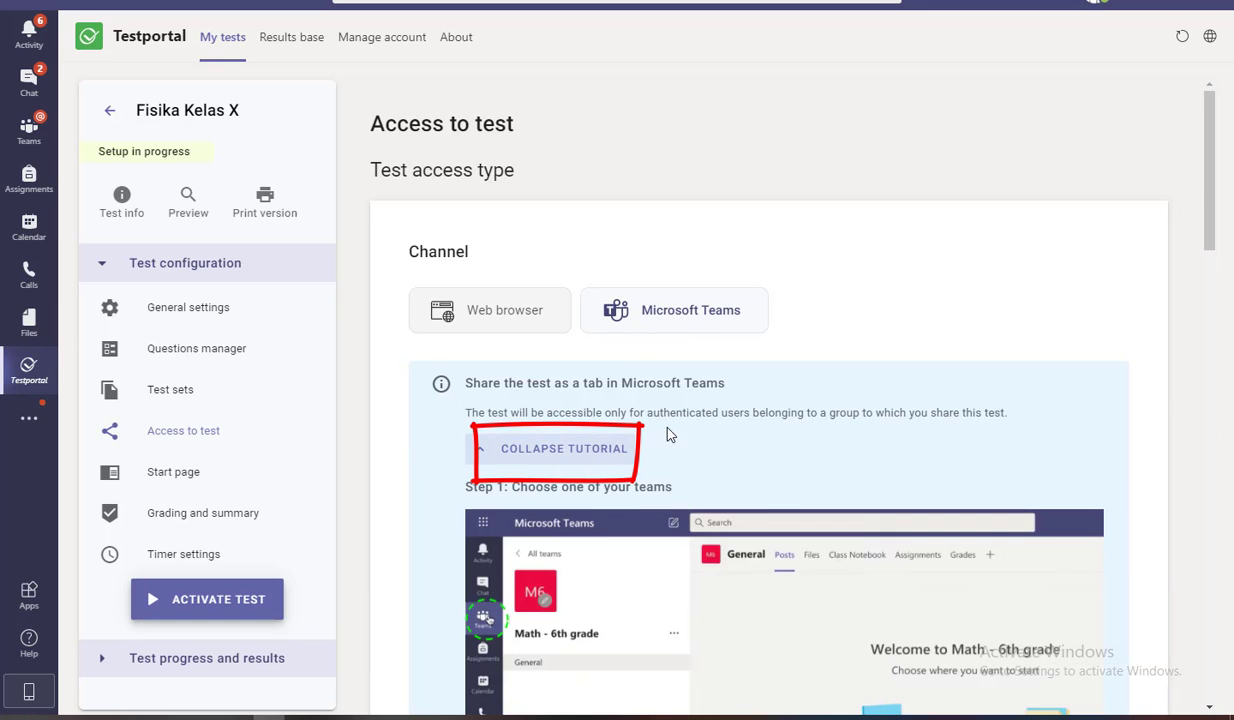
scroll(686, 436, "down", 2)
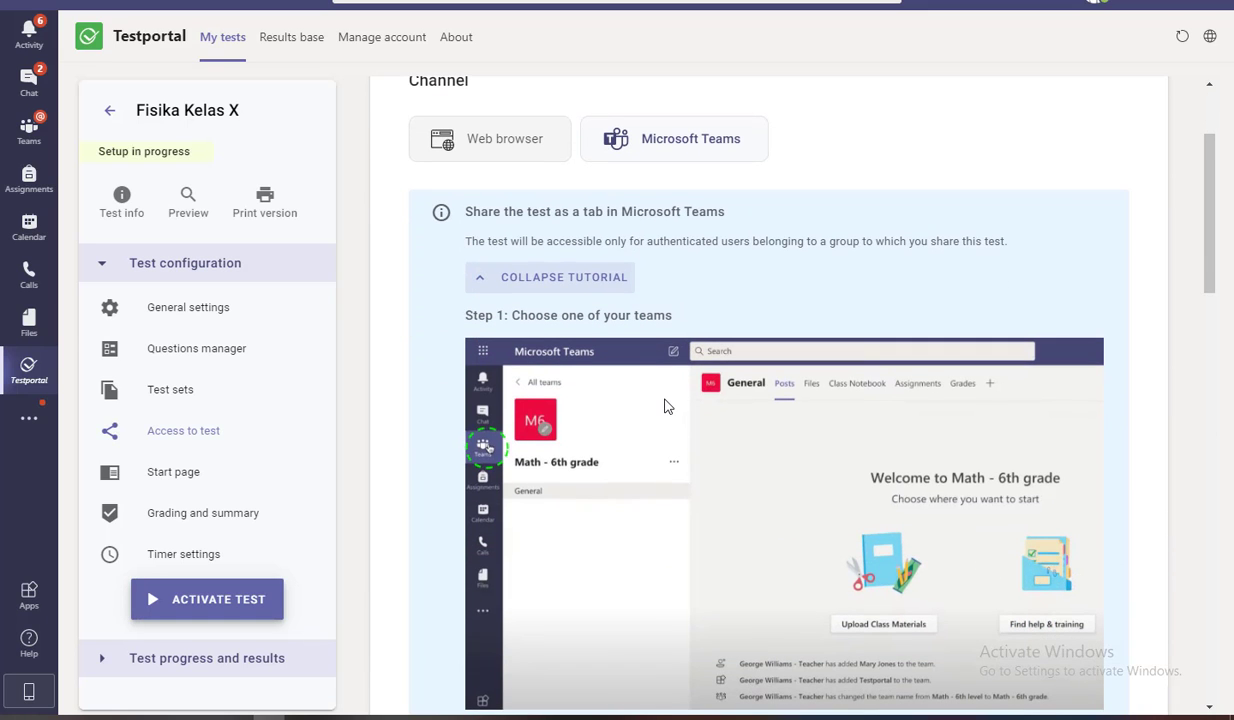
Look over the tutorial on sharing the test as a Microsoft Teams tab and collapse it
left_click(549, 288)
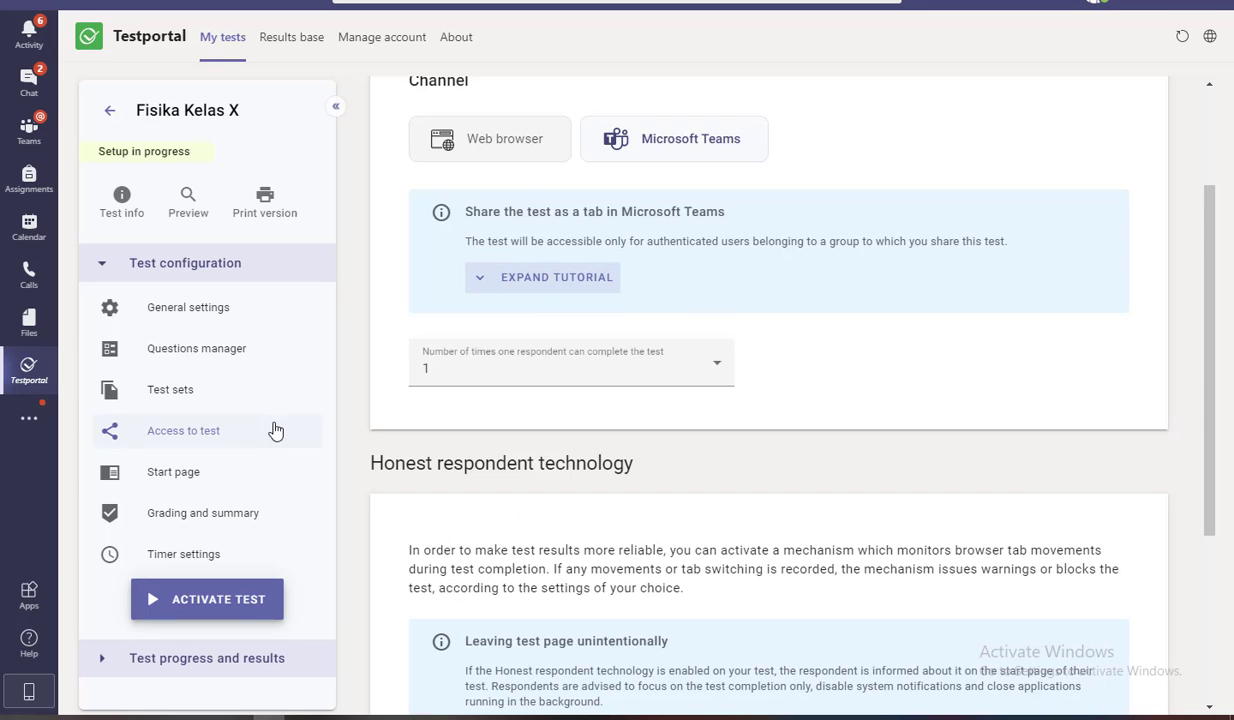
left_click(557, 282)
scroll(655, 318, "up", 4)
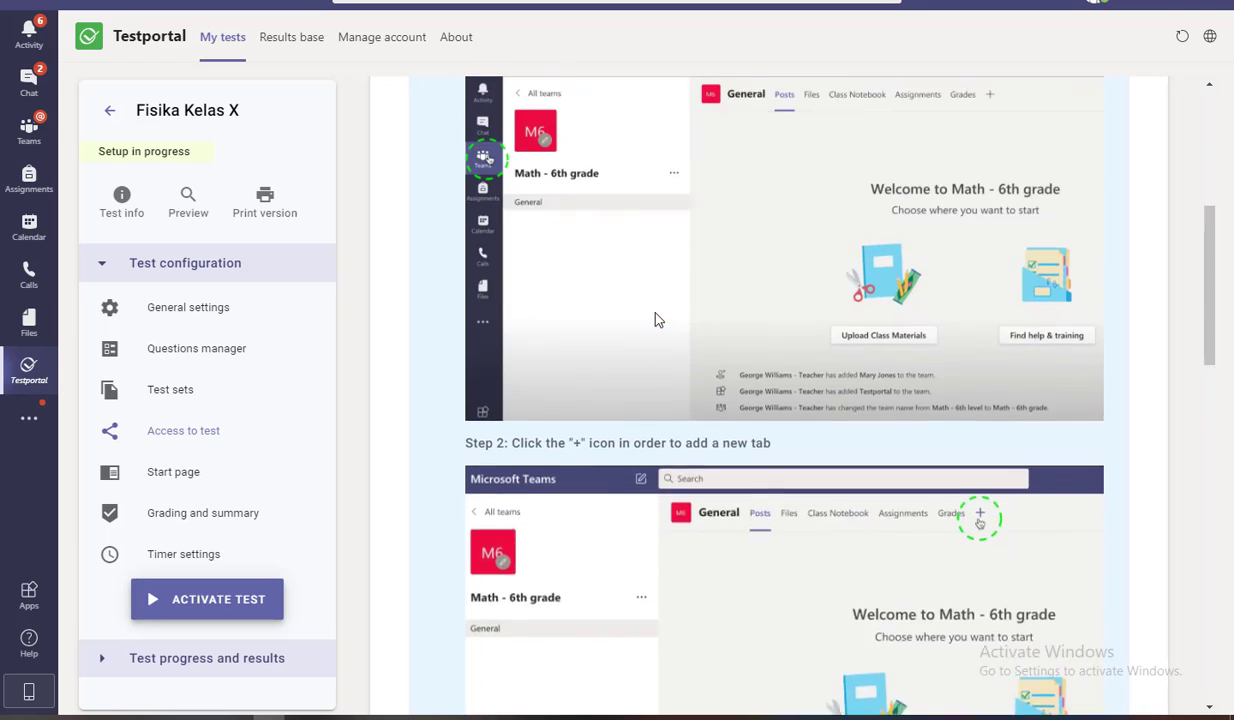
left_click(571, 199)
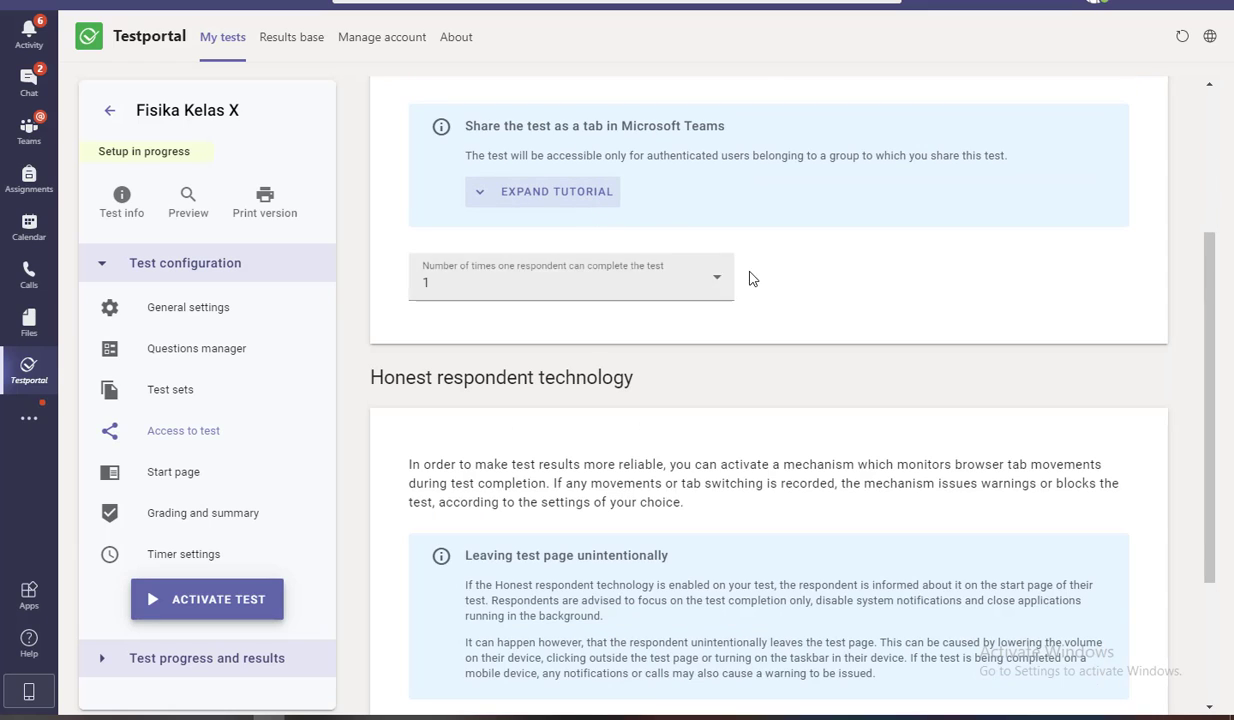
Set the number of times one respondent can complete the test to 1
scroll(760, 300, "up", 1)
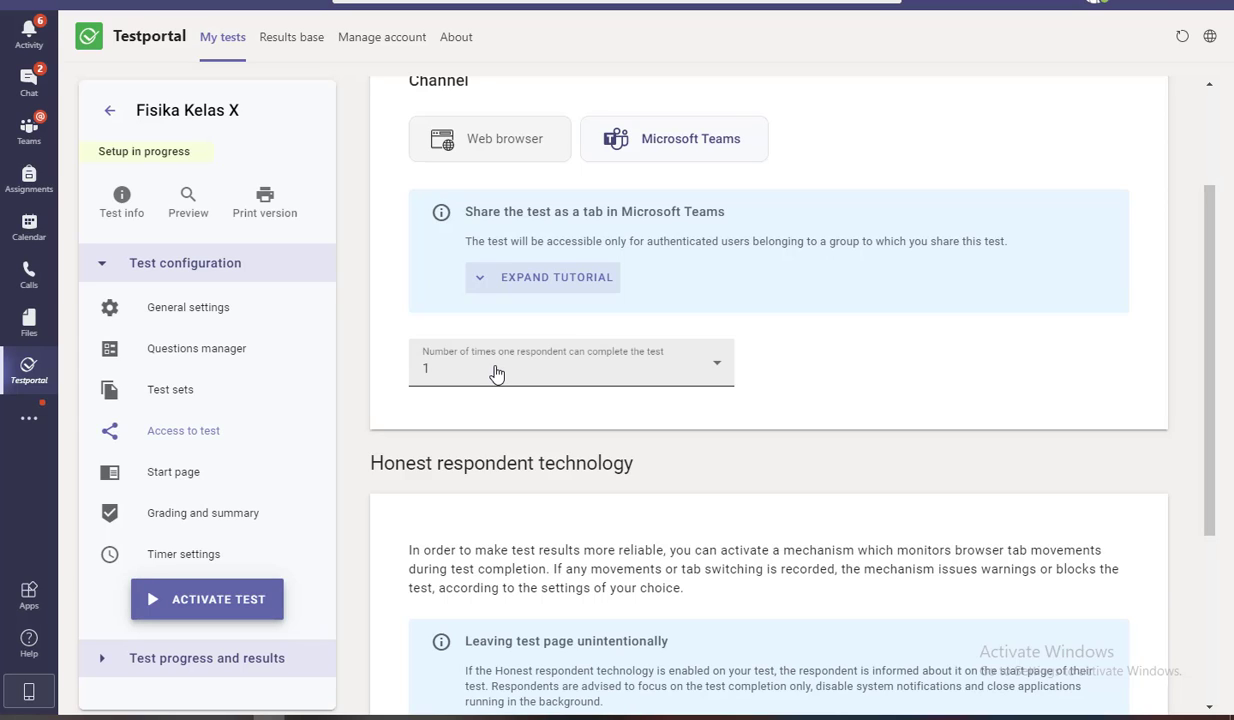
left_click(629, 380)
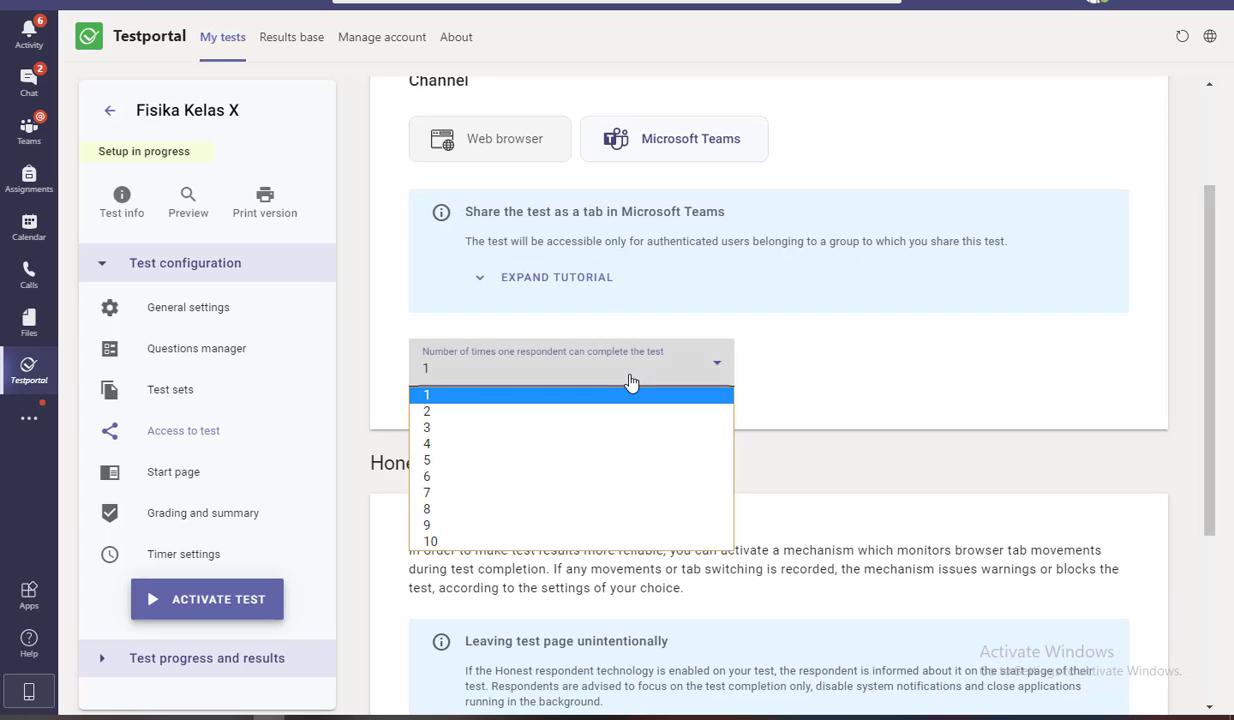
left_click(433, 396)
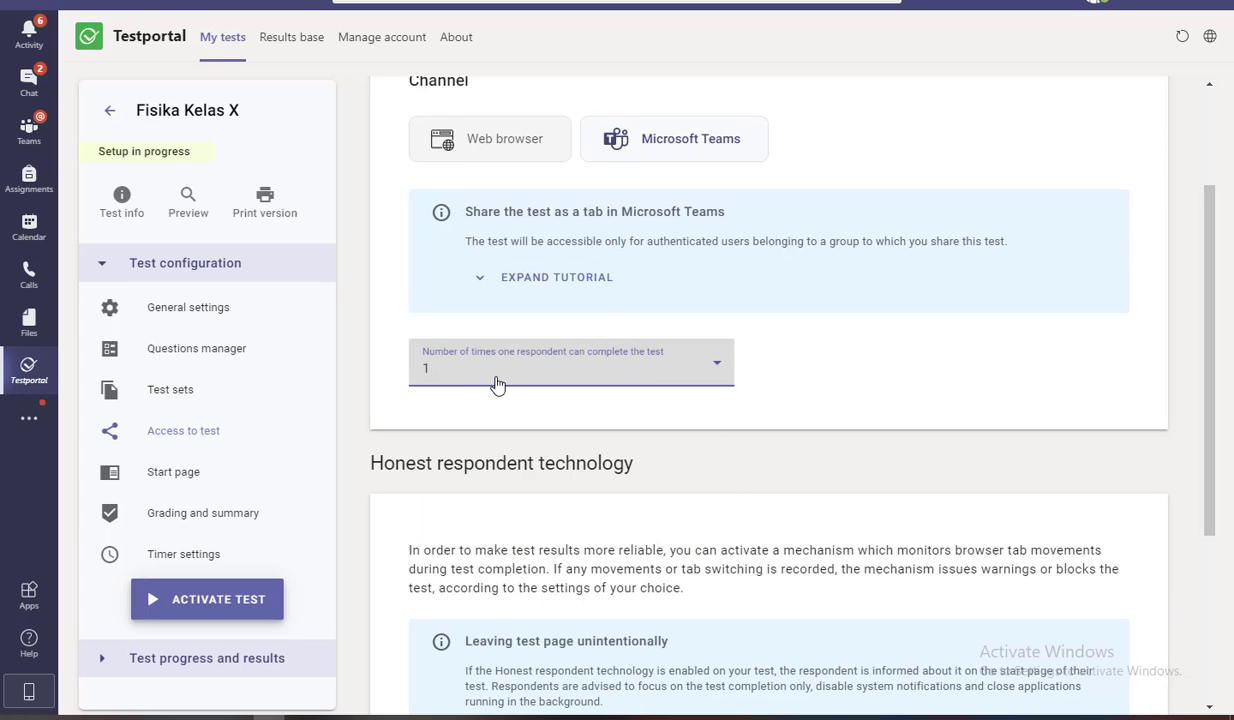
Under Honest respondent technology, try warnings only, then warnings and test block with a maximum of 2 tab switches, and clear that limit
scroll(530, 375, "down", 1)
scroll(562, 367, "up", 1)
scroll(562, 367, "down", 3)
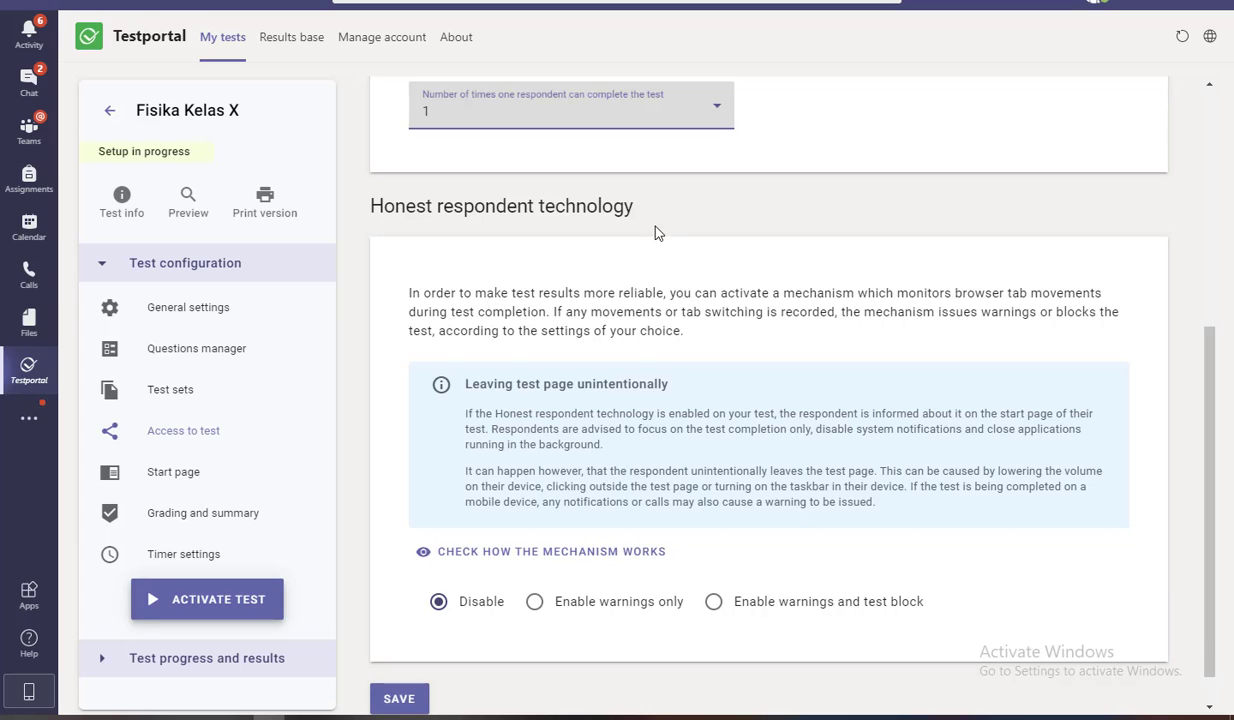
scroll(631, 218, "down", 1)
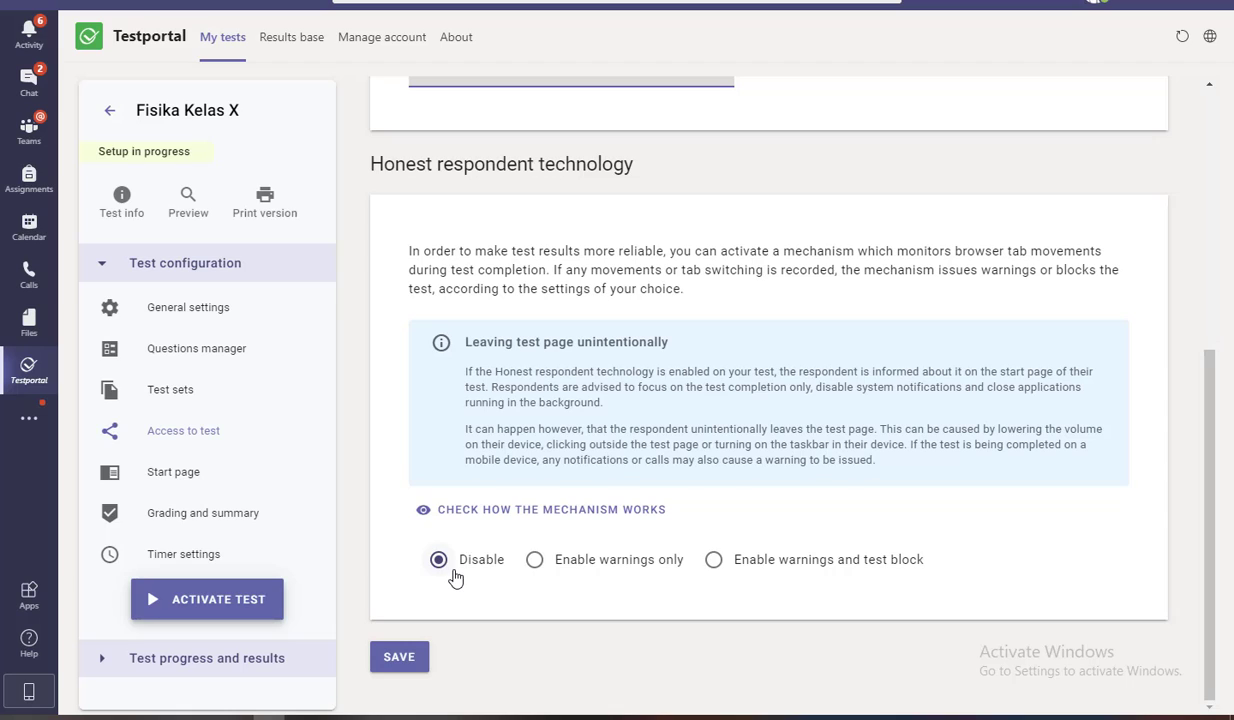
left_click(534, 561)
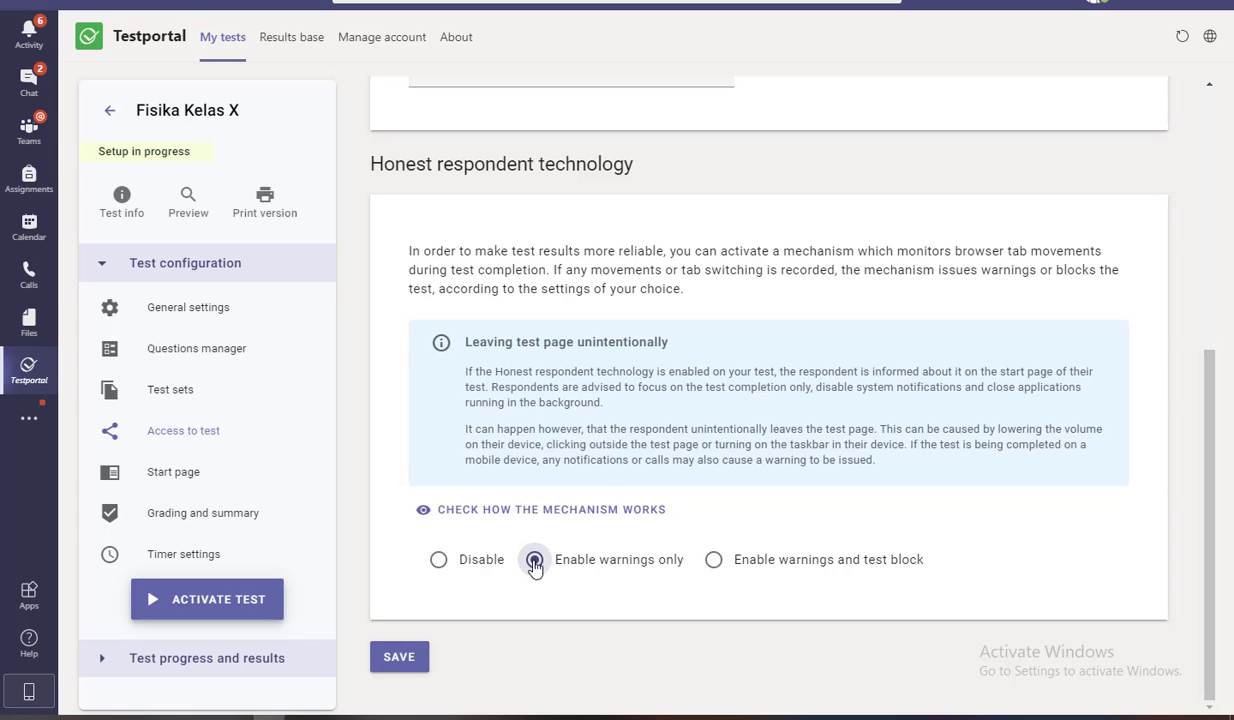
left_click(714, 559)
scroll(740, 563, "down", 1)
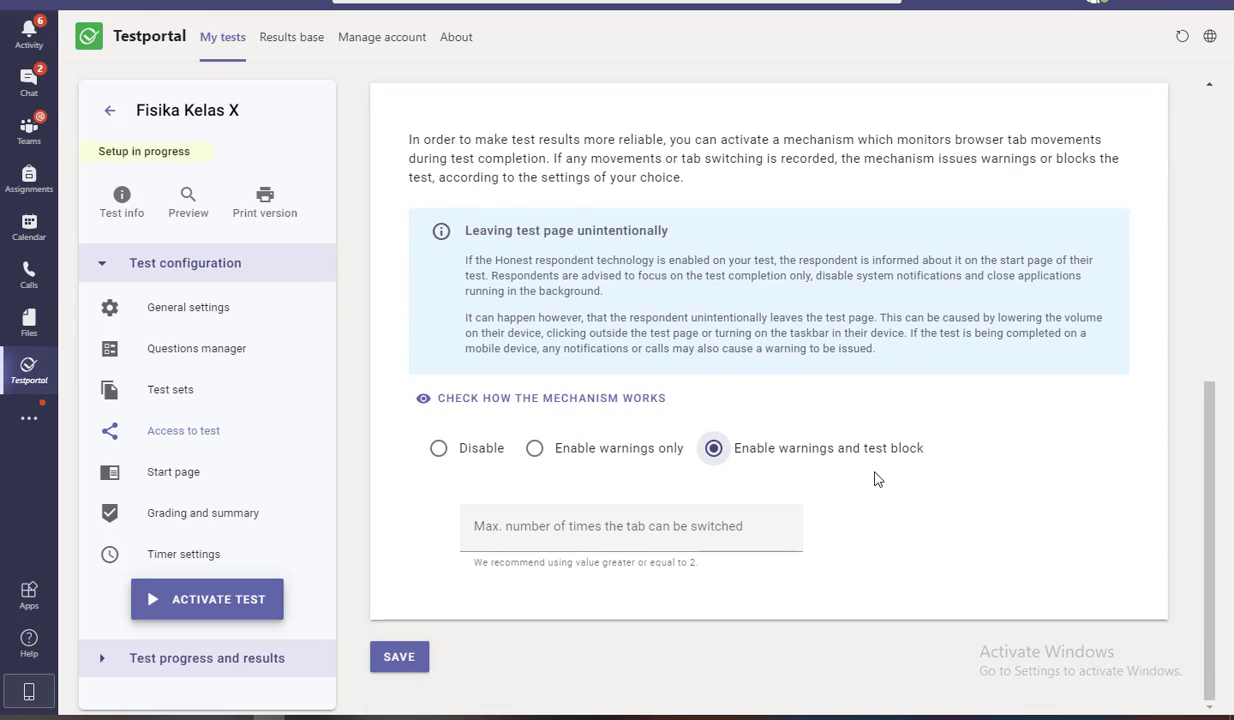
left_click(570, 526)
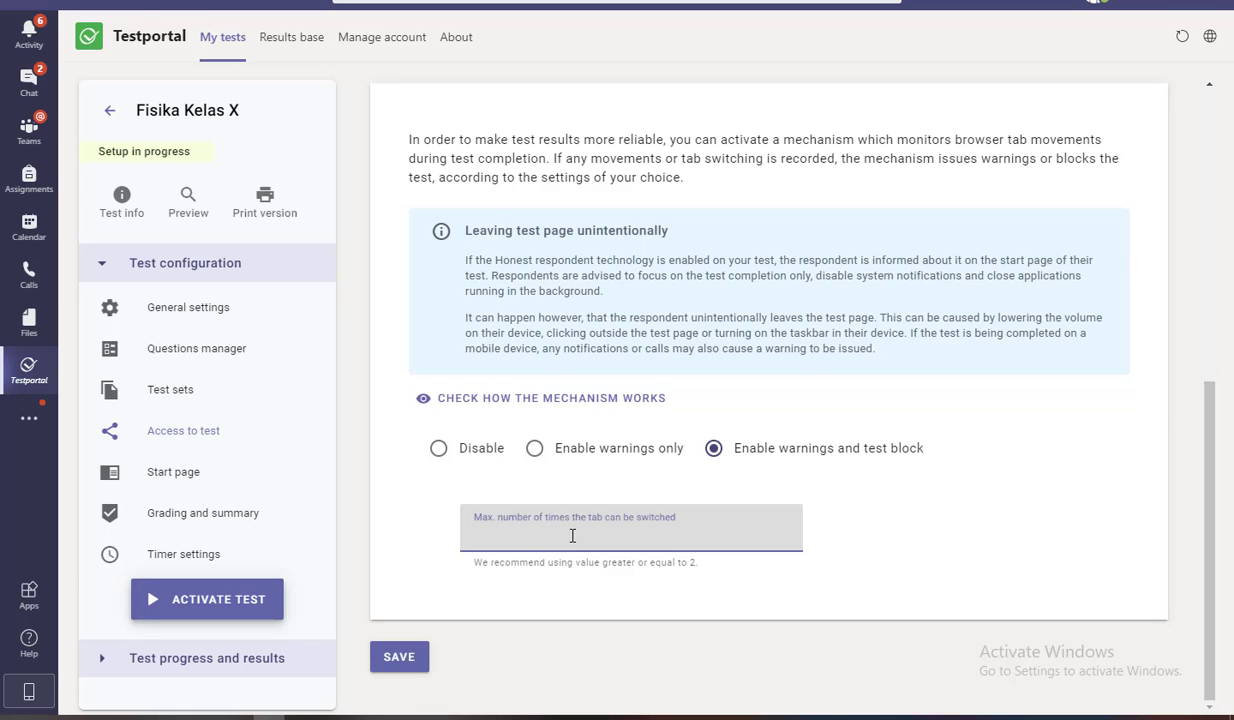
type("2")
double_click(482, 545)
key("BackSpace")
Choose Enable warnings only for the Honest respondent technology and save the access settings
left_click(534, 448)
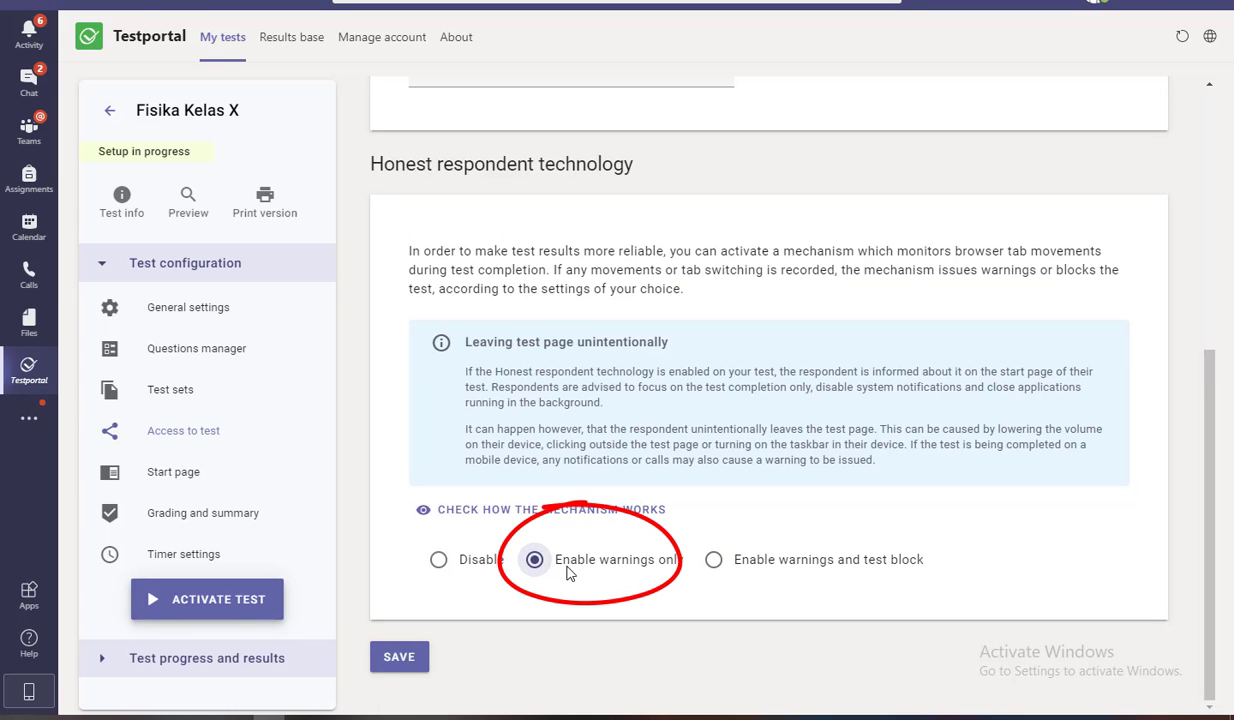
left_click(403, 656)
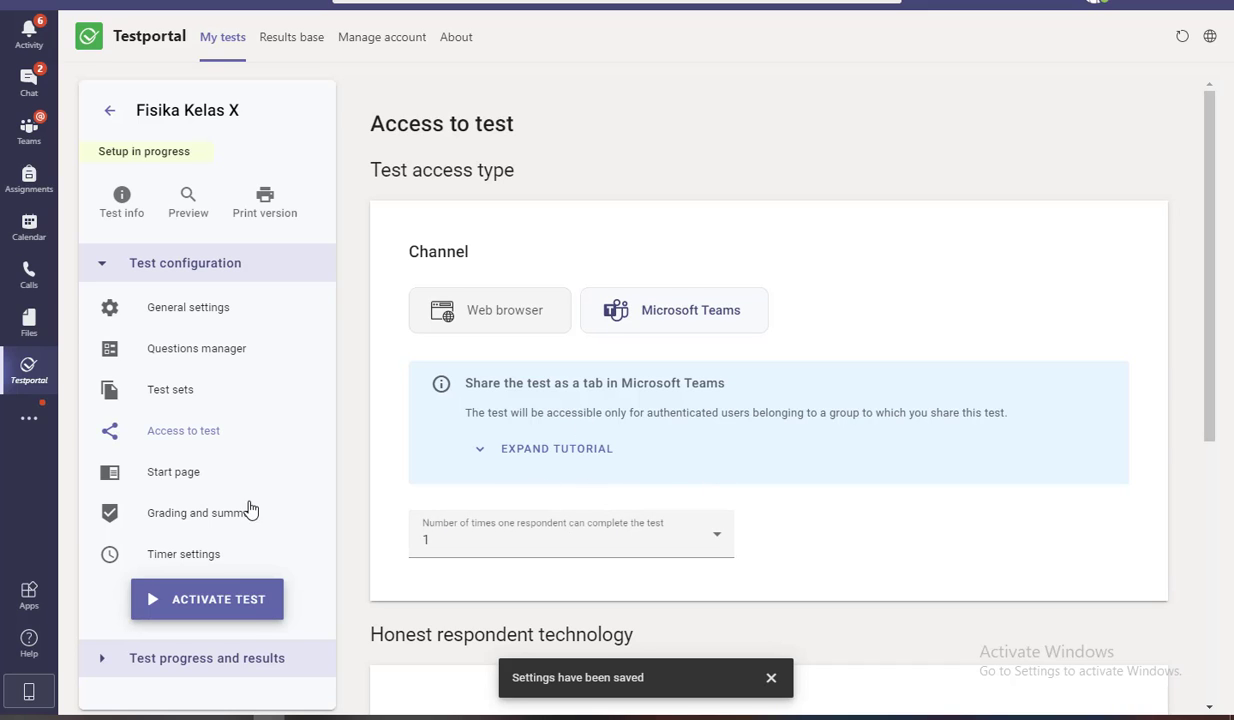
Write the start page instruction "Kerjakan dengan Jujur dan Bertanggung jawab 🤓 Jika bisa dapatkan nilai 💯", inserting both emoticons
left_click(188, 485)
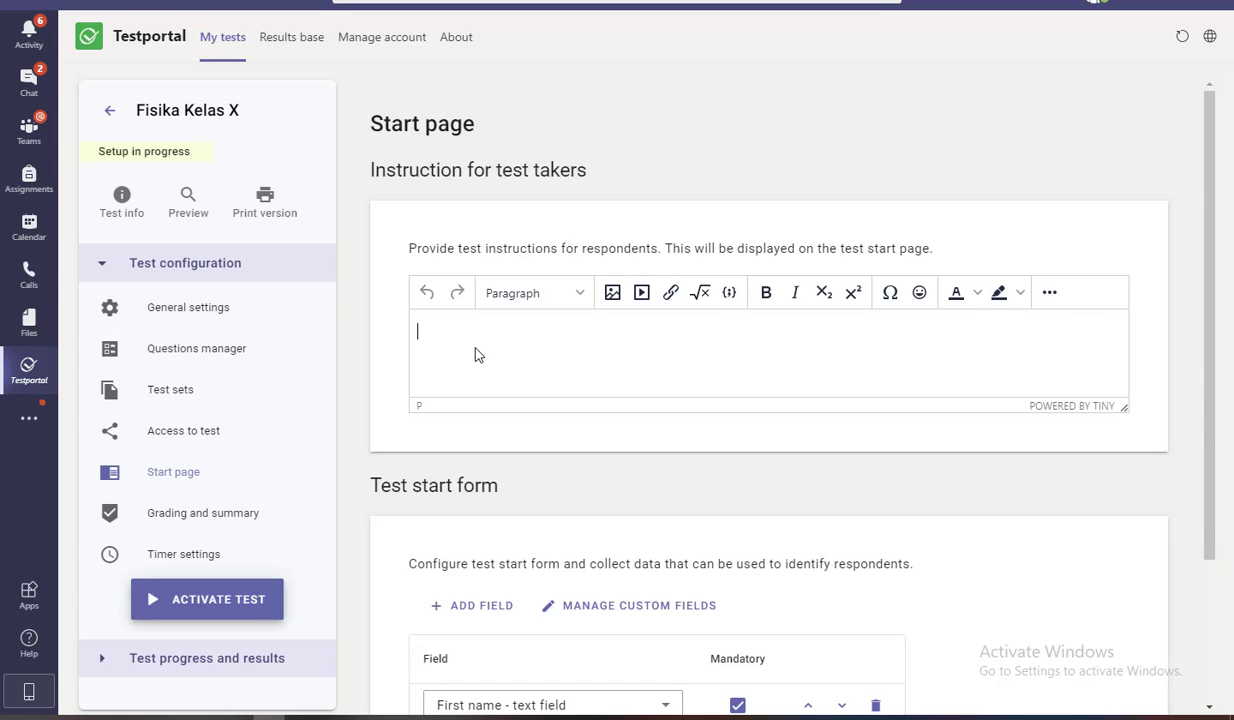
type("Kerjakan dengan Jujur da")
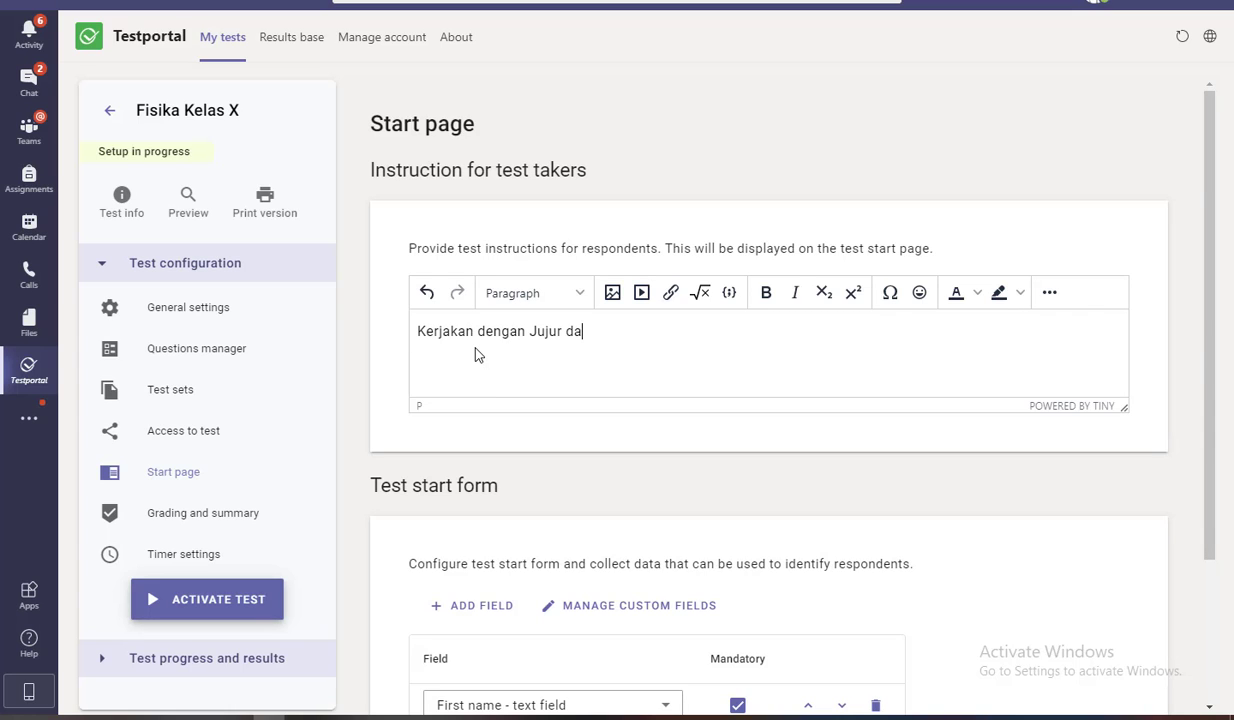
type("n Bertanggung jawab")
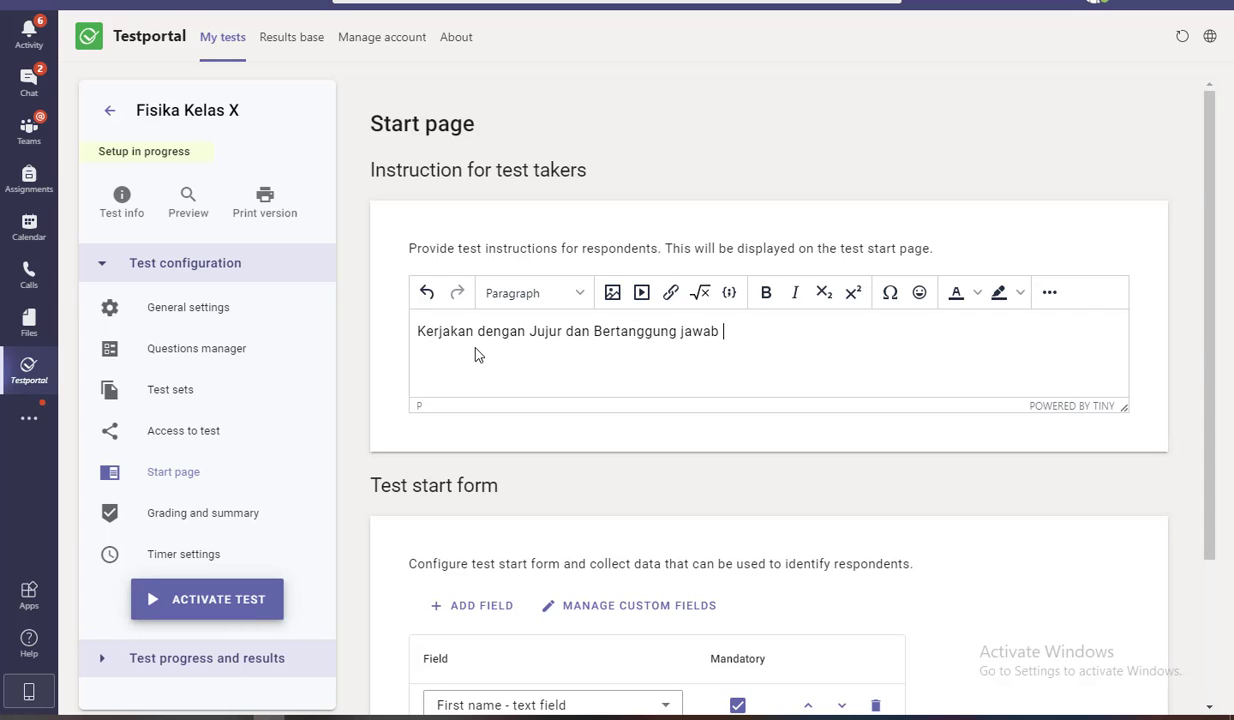
left_click(918, 292)
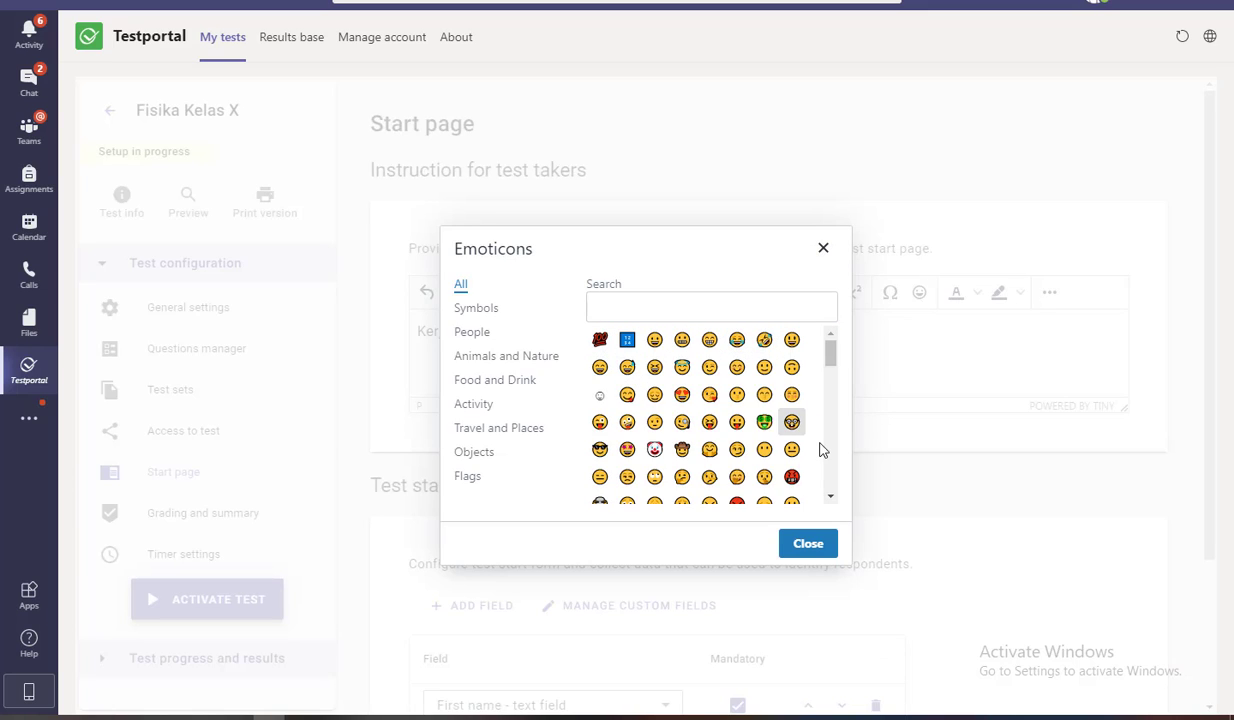
left_click(792, 422)
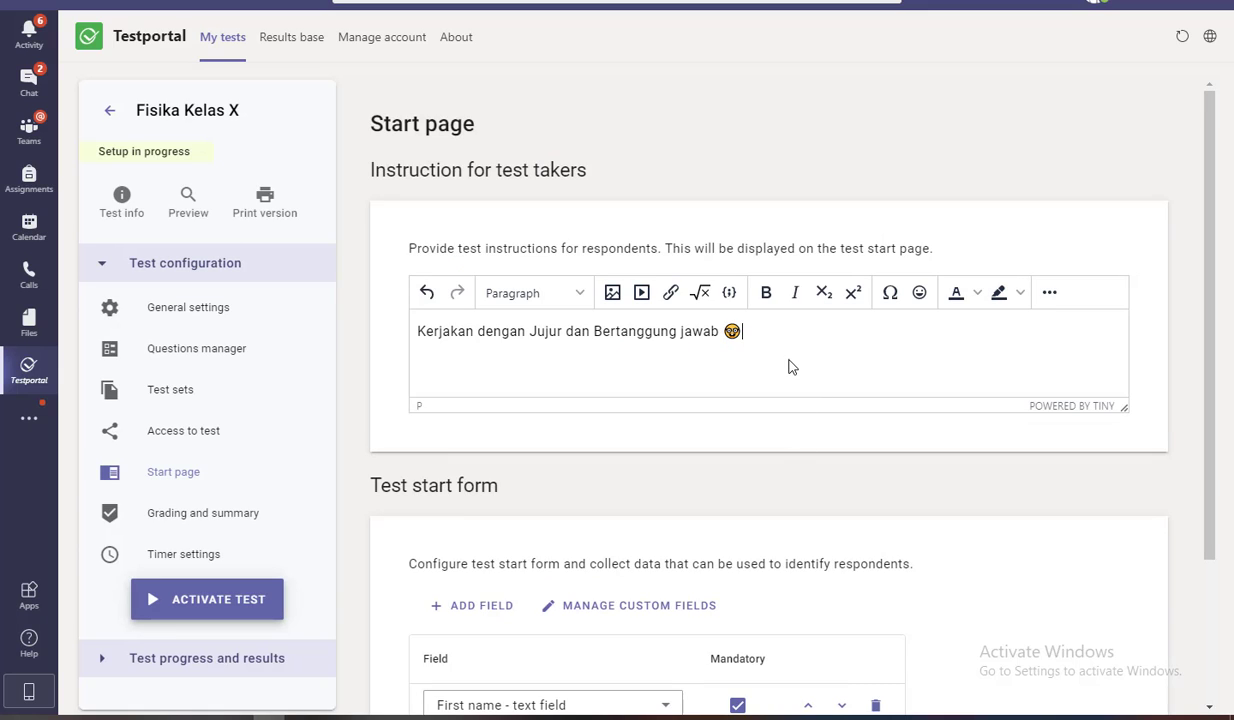
type("Jika bisa dapatkan nilai")
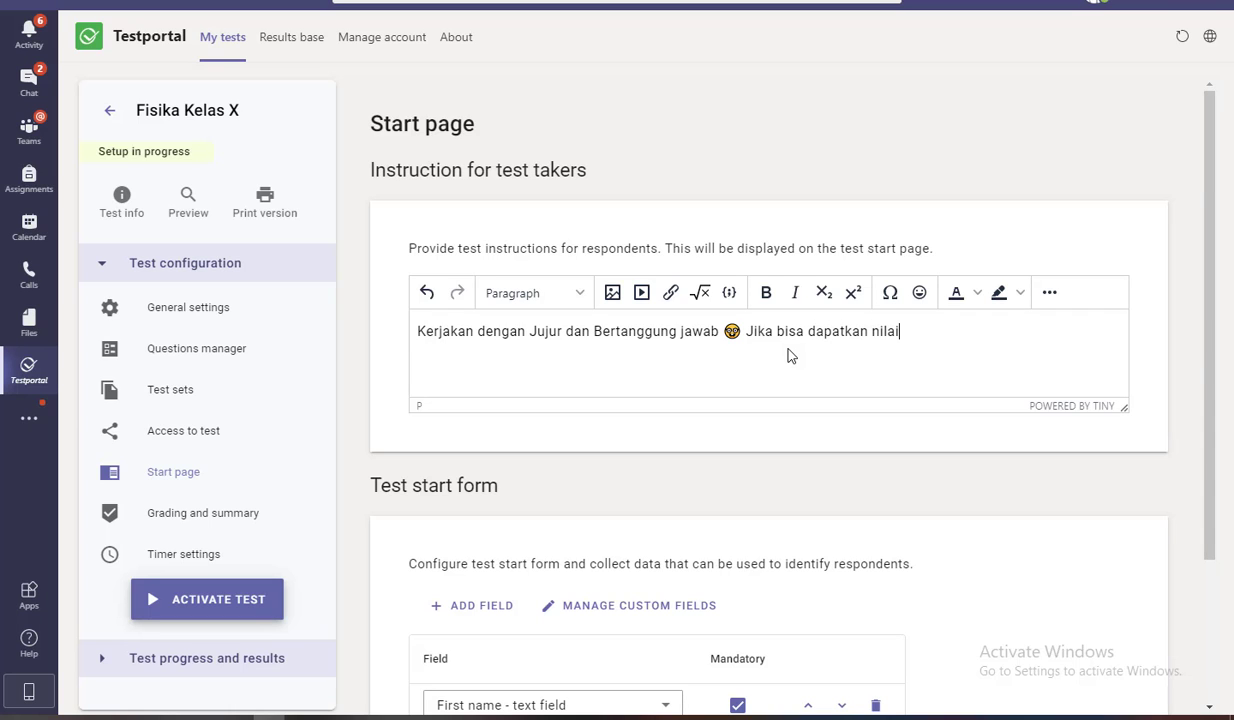
left_click(919, 292)
left_click(600, 340)
Check the field types offered in the test start form, keep the first and last name fields, and save the start page settings
scroll(663, 360, "down", 2)
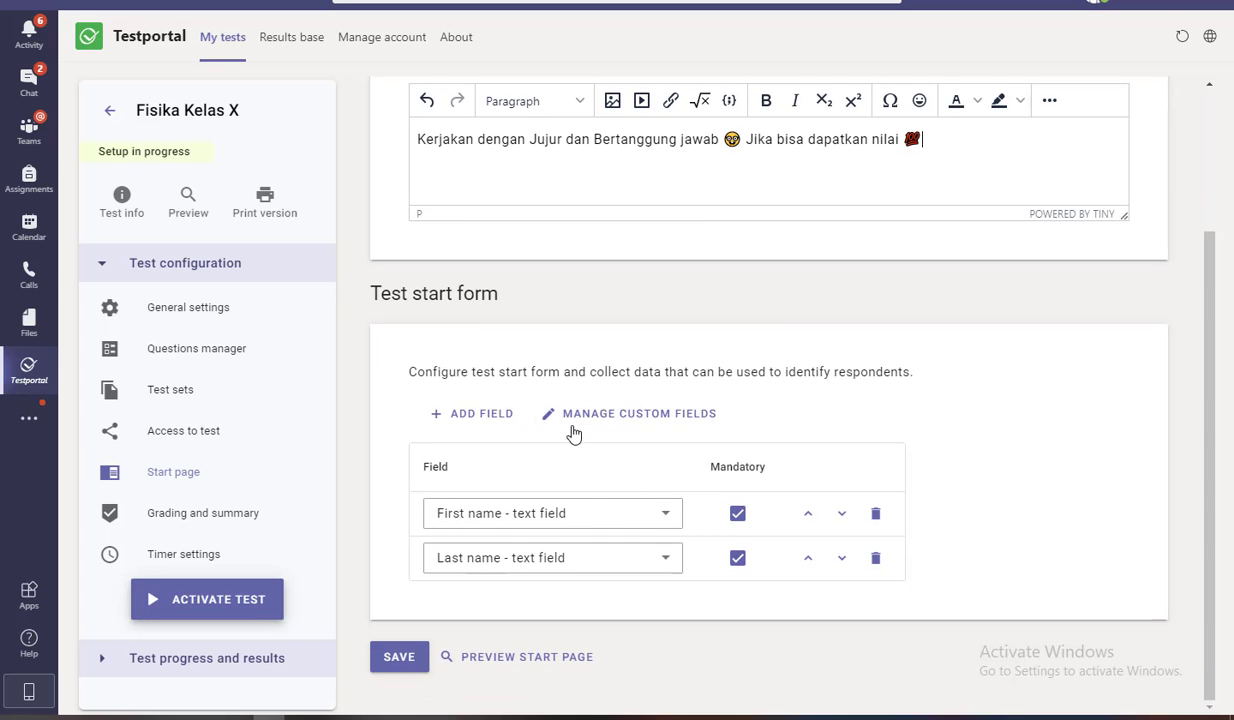
left_click(662, 516)
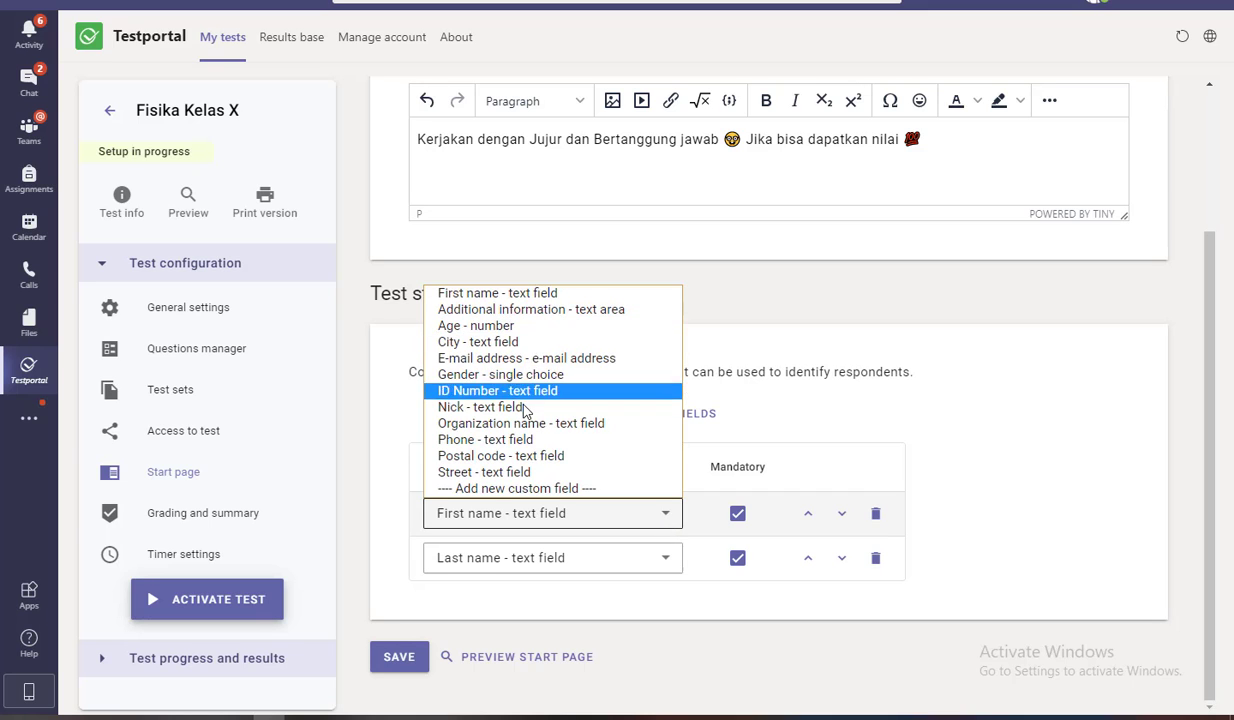
left_click(1003, 436)
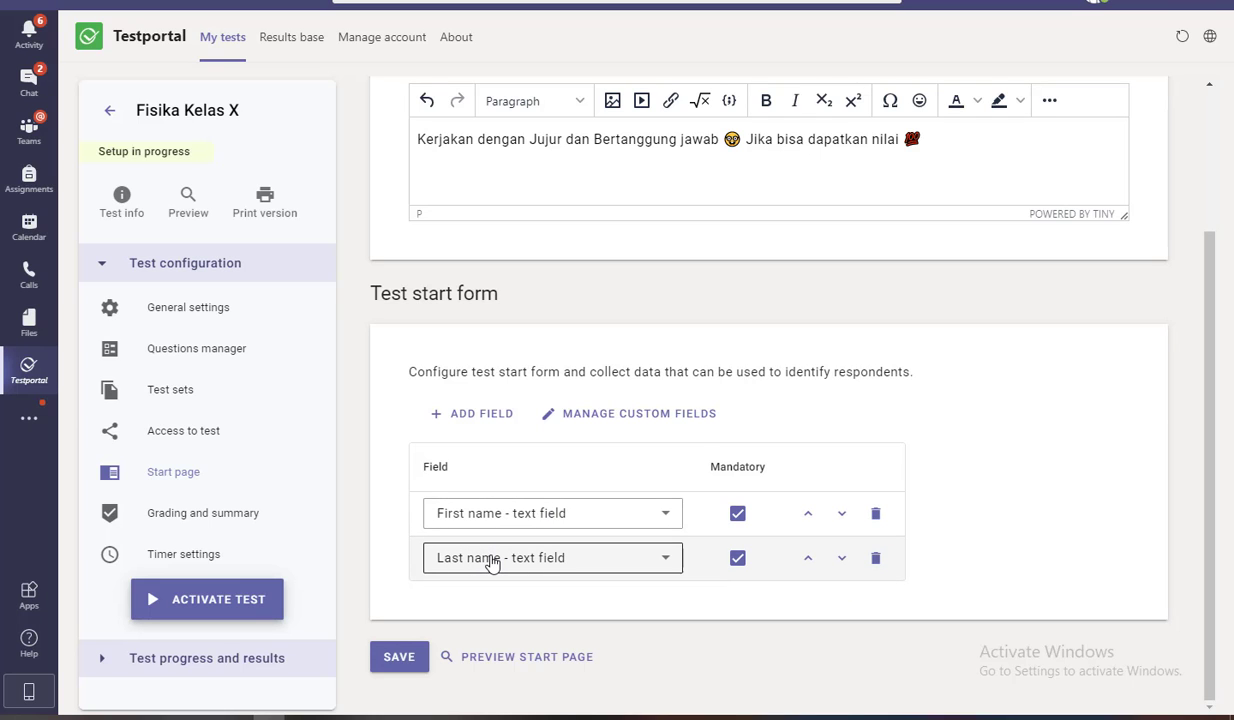
left_click(398, 657)
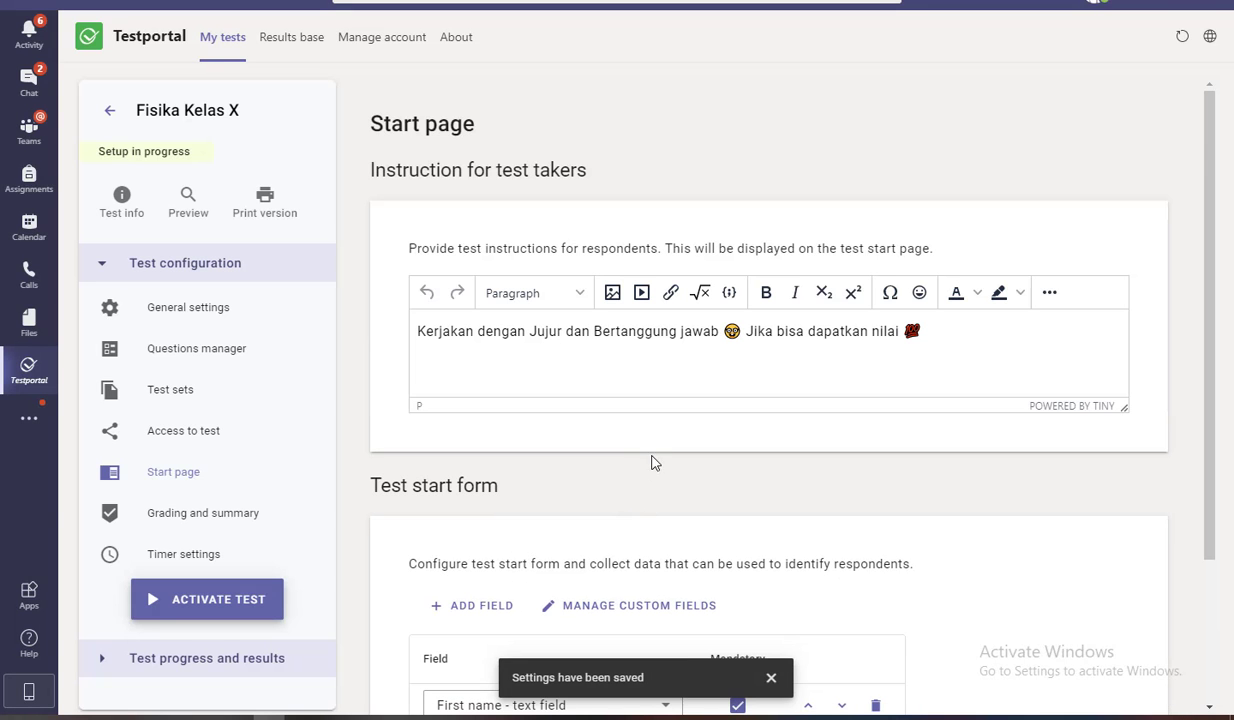
scroll(500, 500, "down", 1)
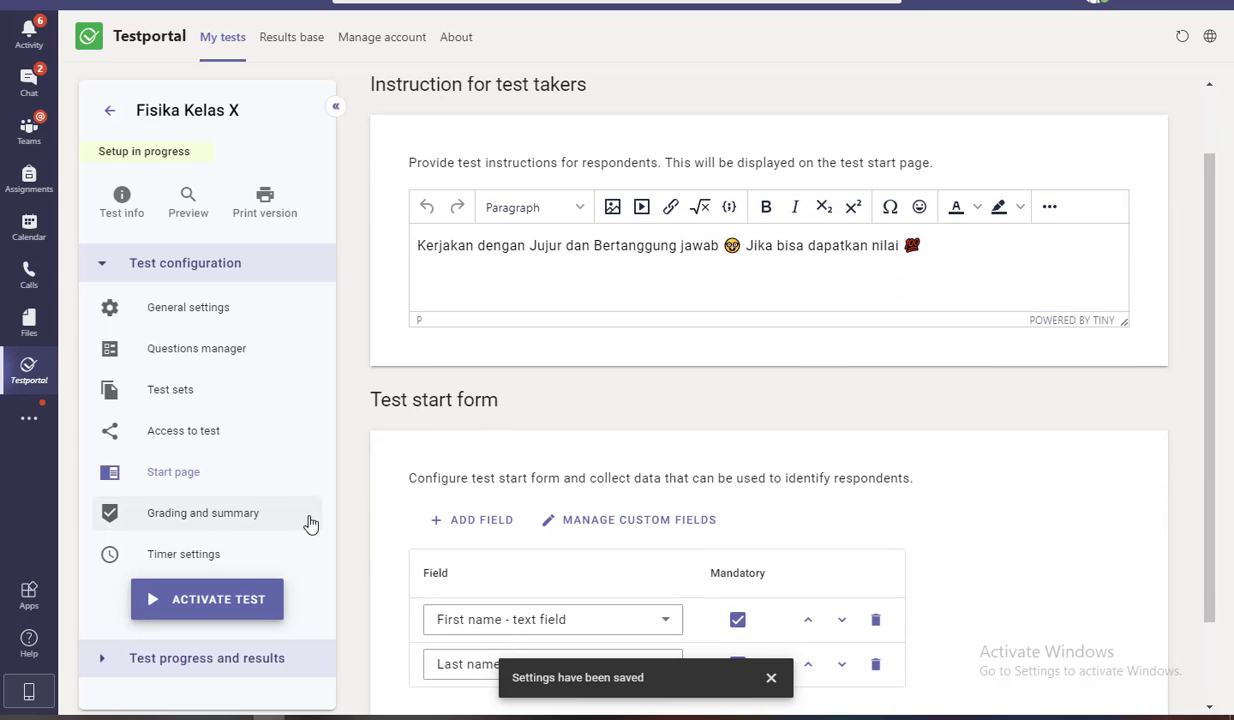
In Grading and summary, replace the end-of-test message with "Terima kasih telah berpartisipasi dalam Ujian ini ! Tetap semangat ya!"
left_click(236, 522)
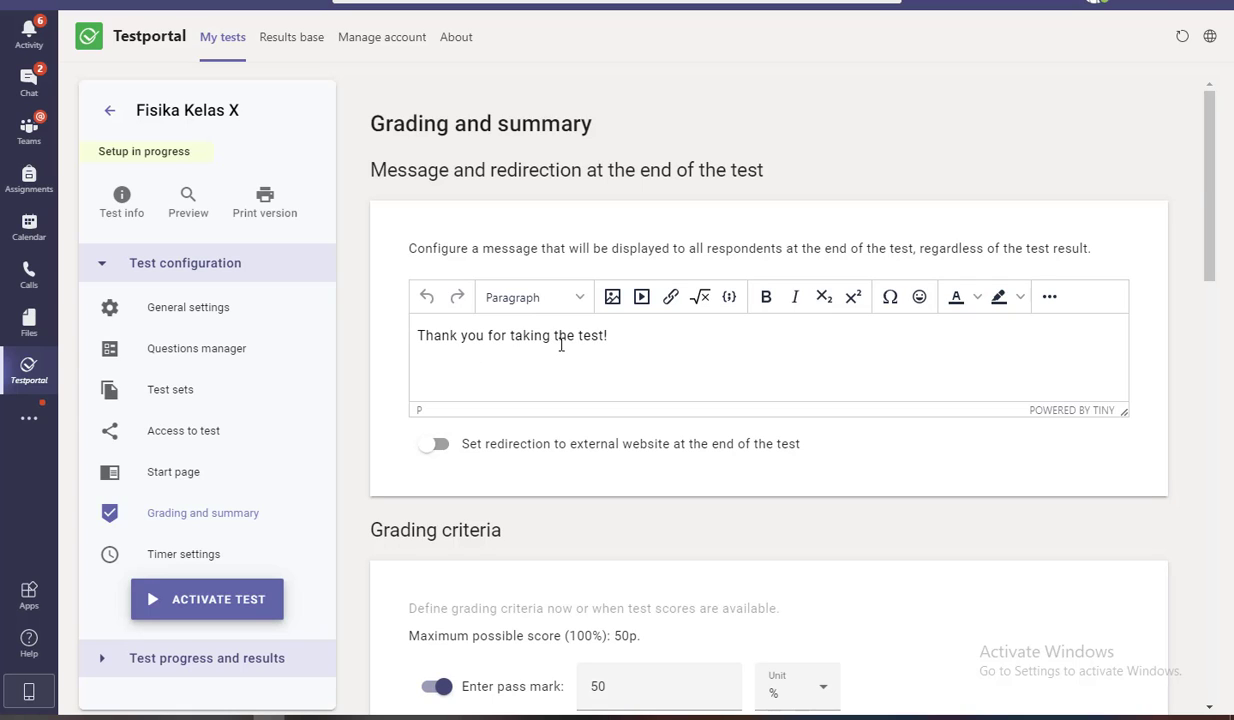
left_click_drag(610, 335, 330, 334)
type("T")
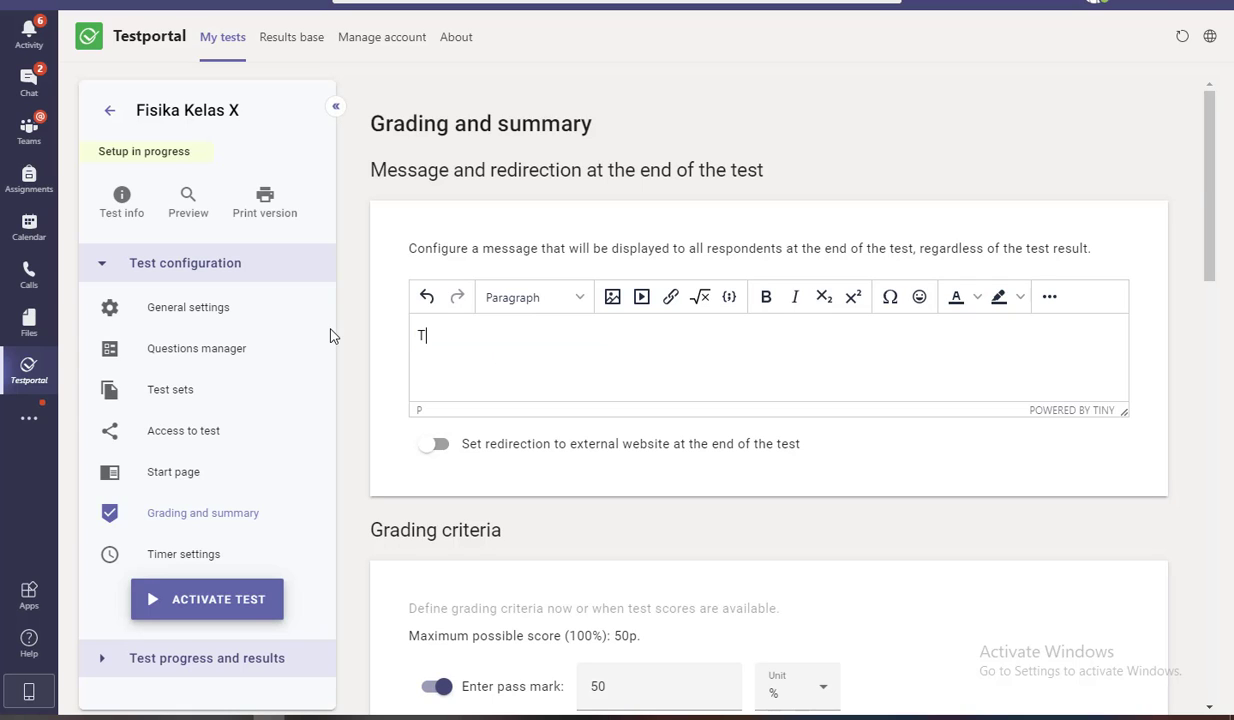
type("erima kasih telah berpart")
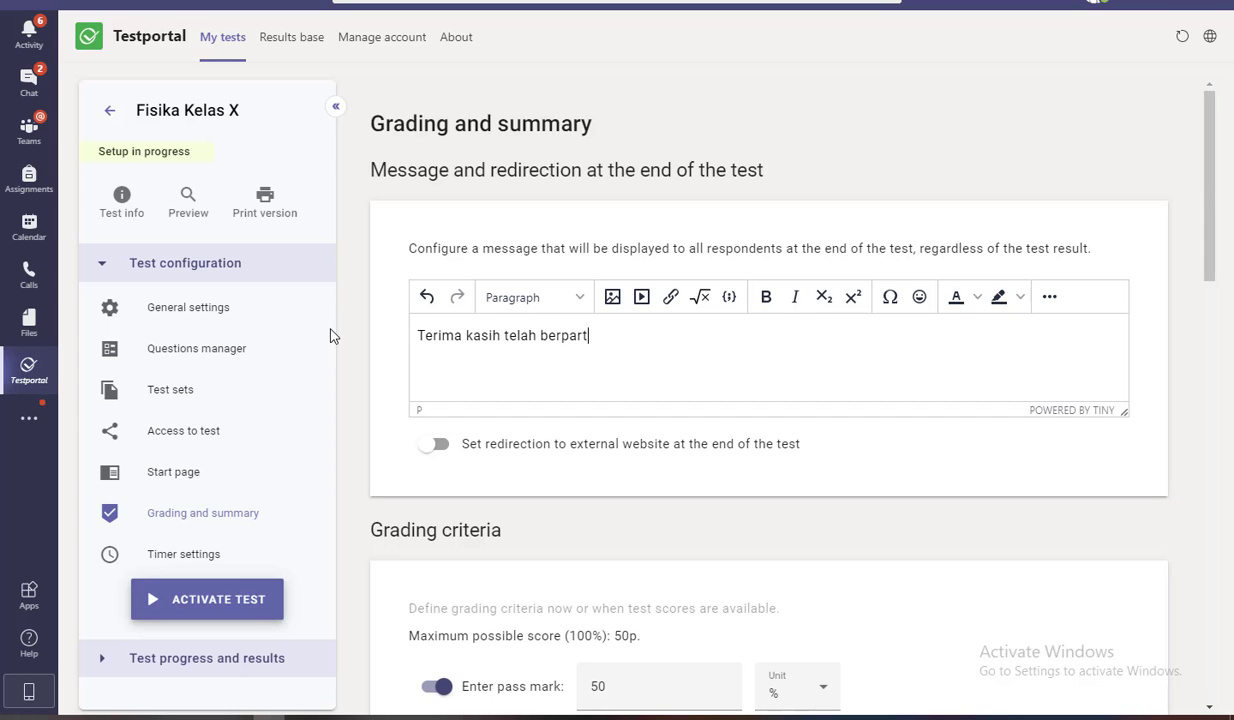
type("isipasi dalam Ujian in")
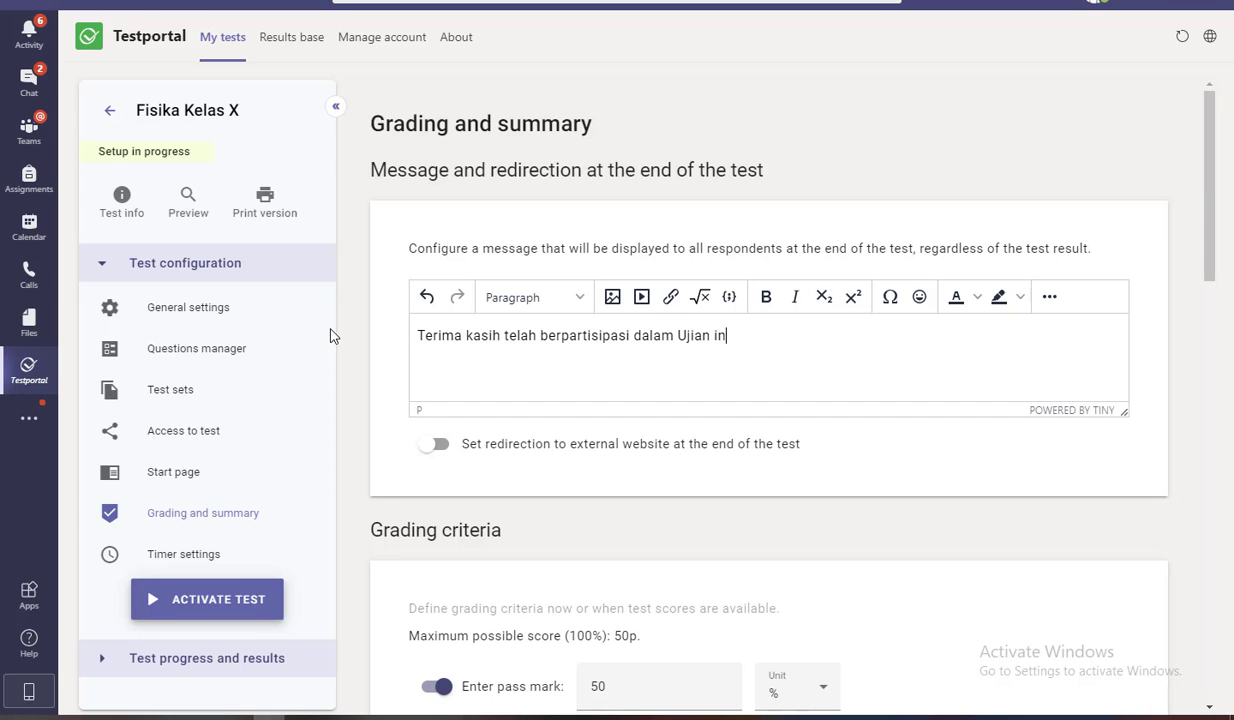
type("i ! Tetap semanga")
type("t ")
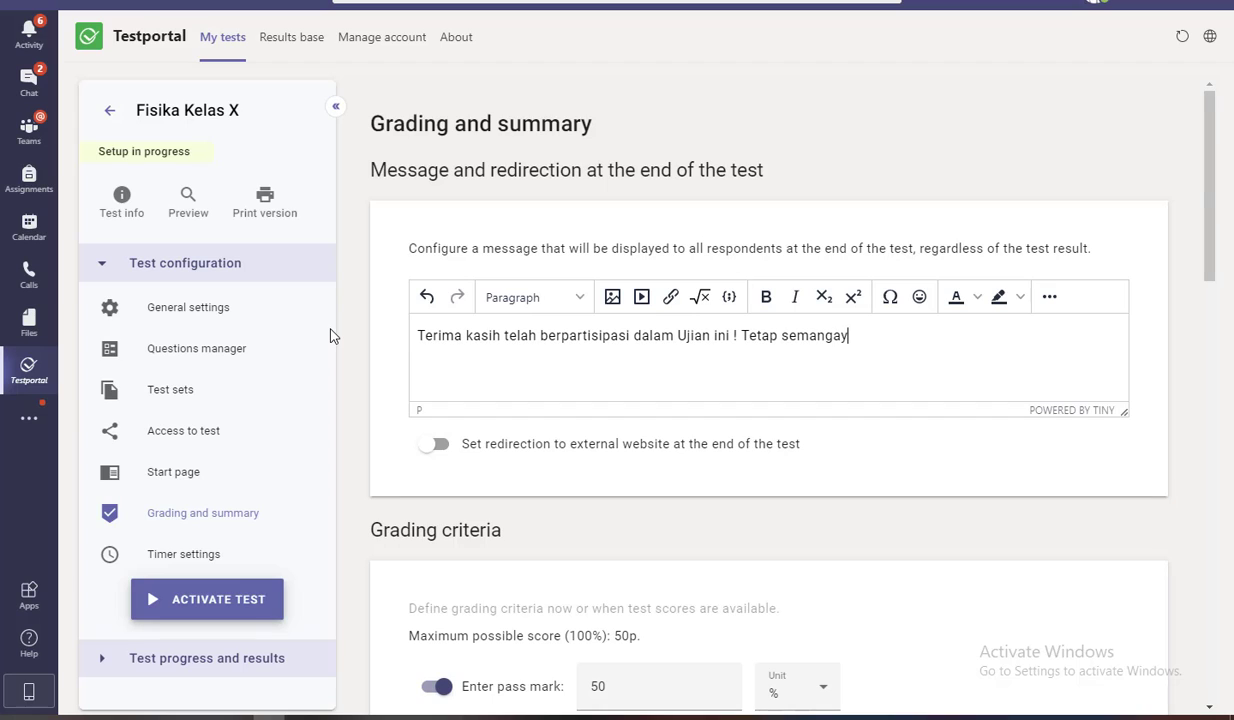
type("ya")
In the grading criteria, compare the percent and point units for the pass mark and choose points (p.)
scroll(583, 346, "down", 3)
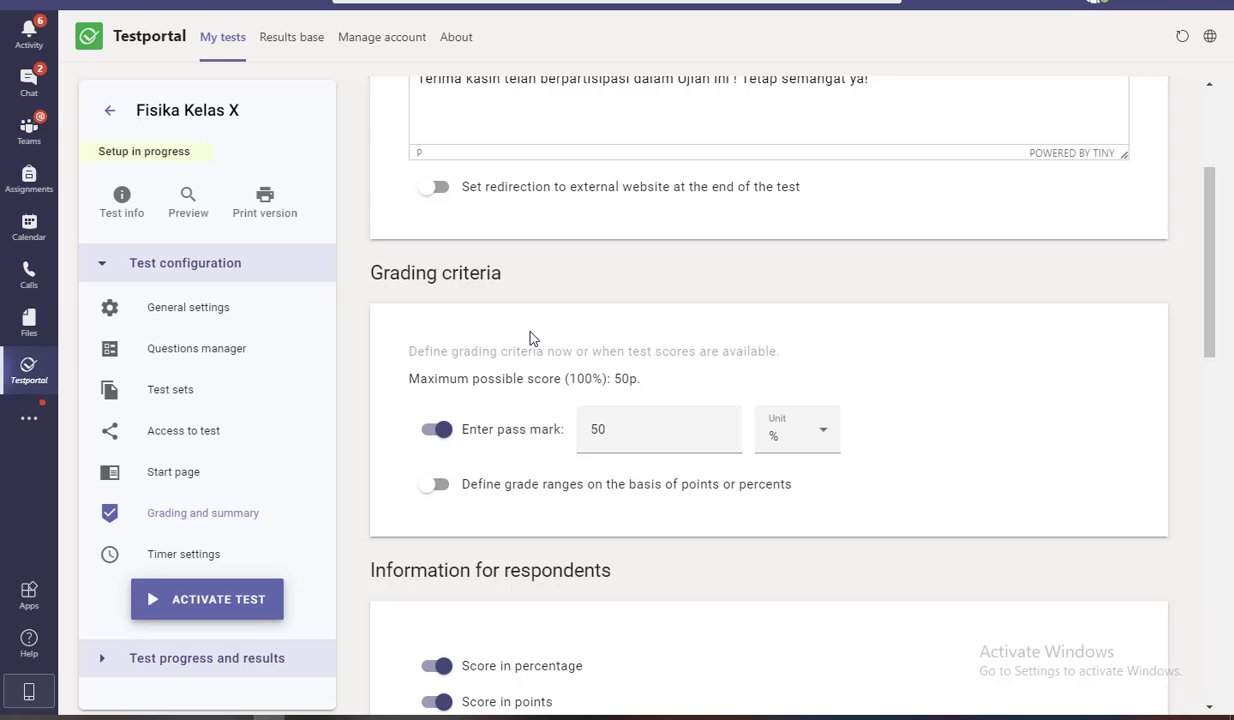
scroll(535, 334, "down", 1)
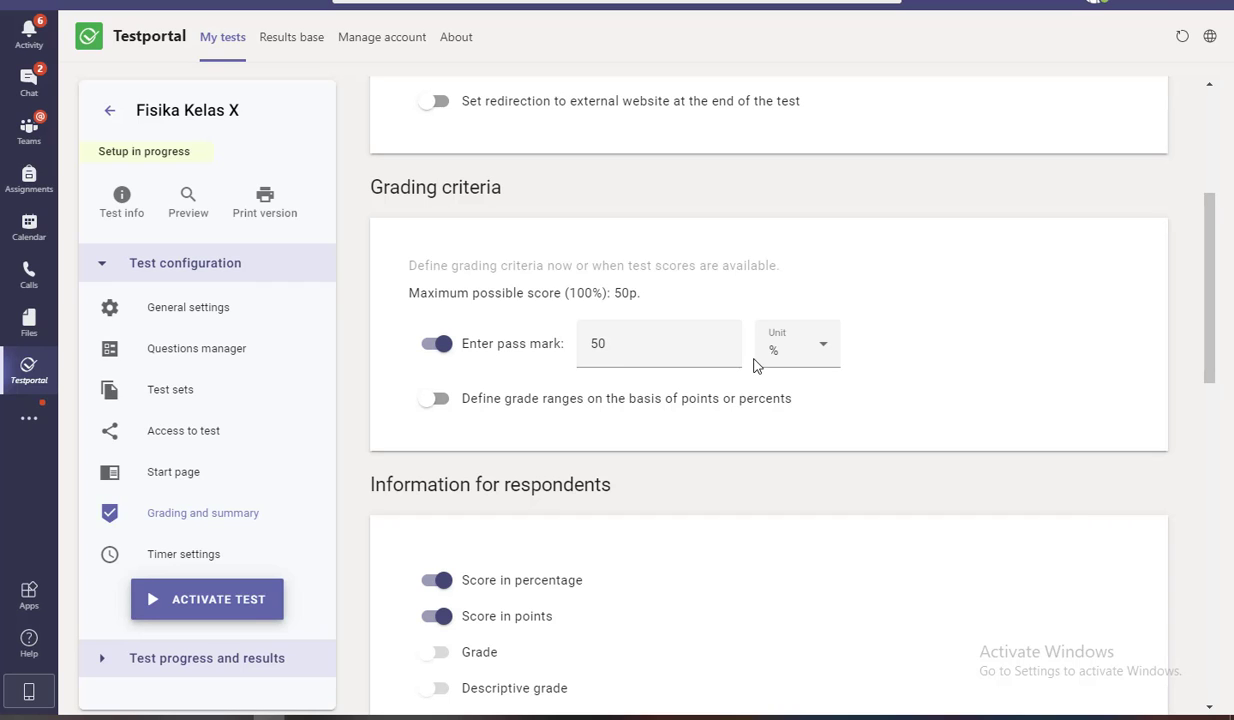
left_click(812, 356)
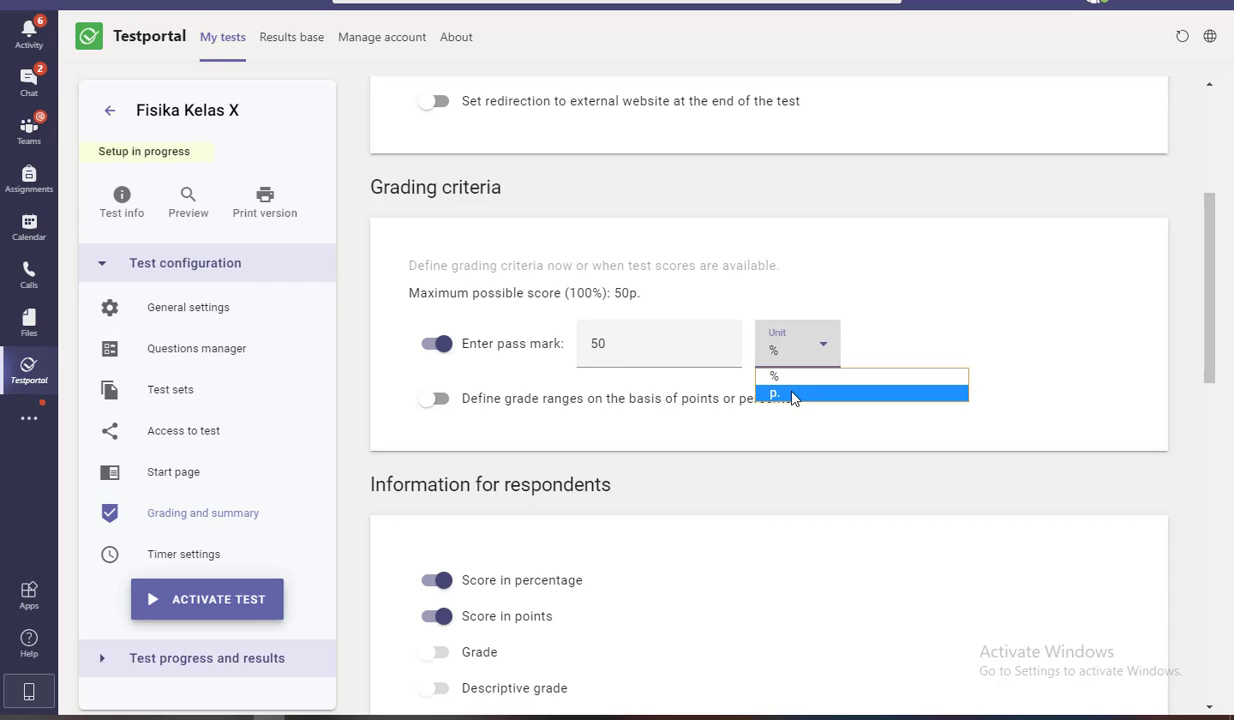
left_click(780, 392)
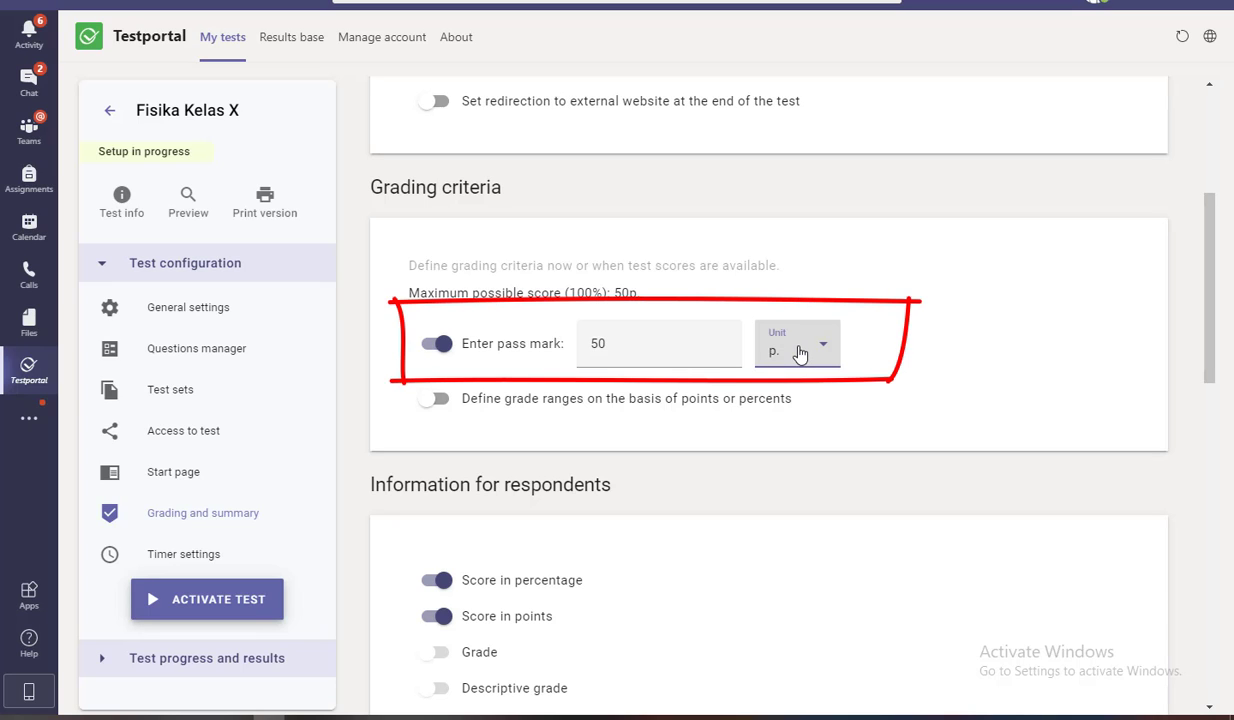
left_click(800, 354)
left_click(796, 380)
left_click(799, 356)
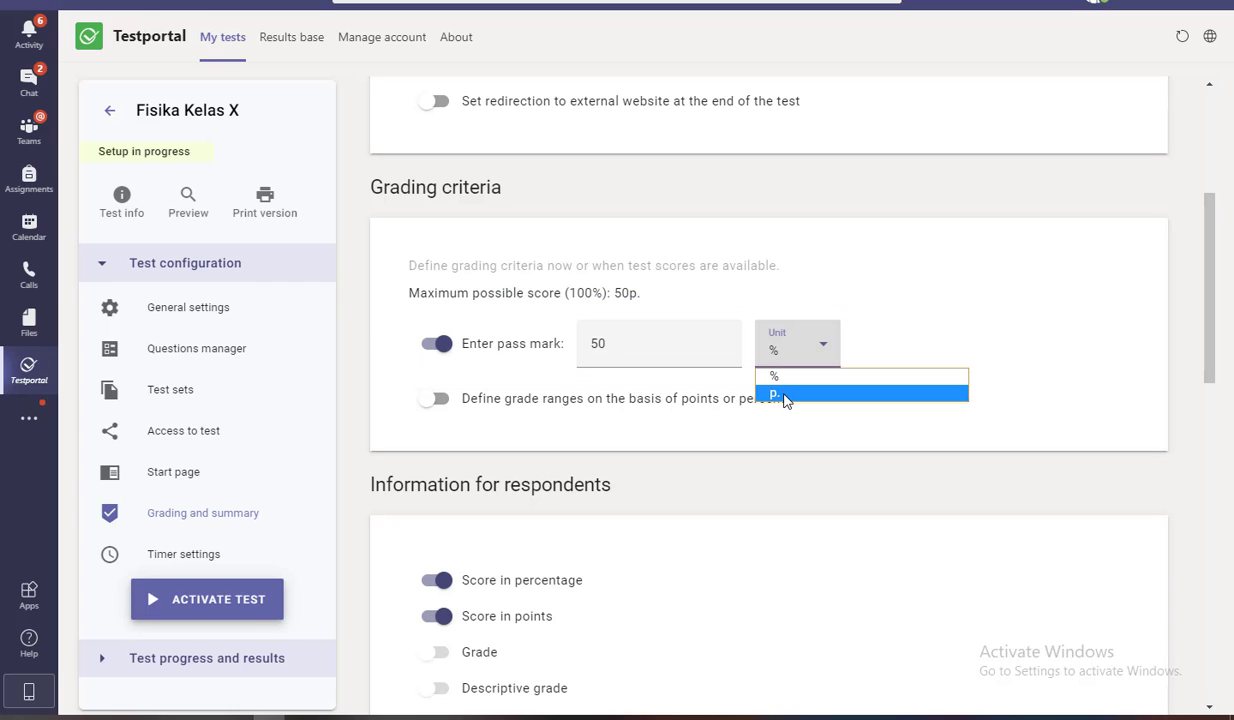
left_click(784, 397)
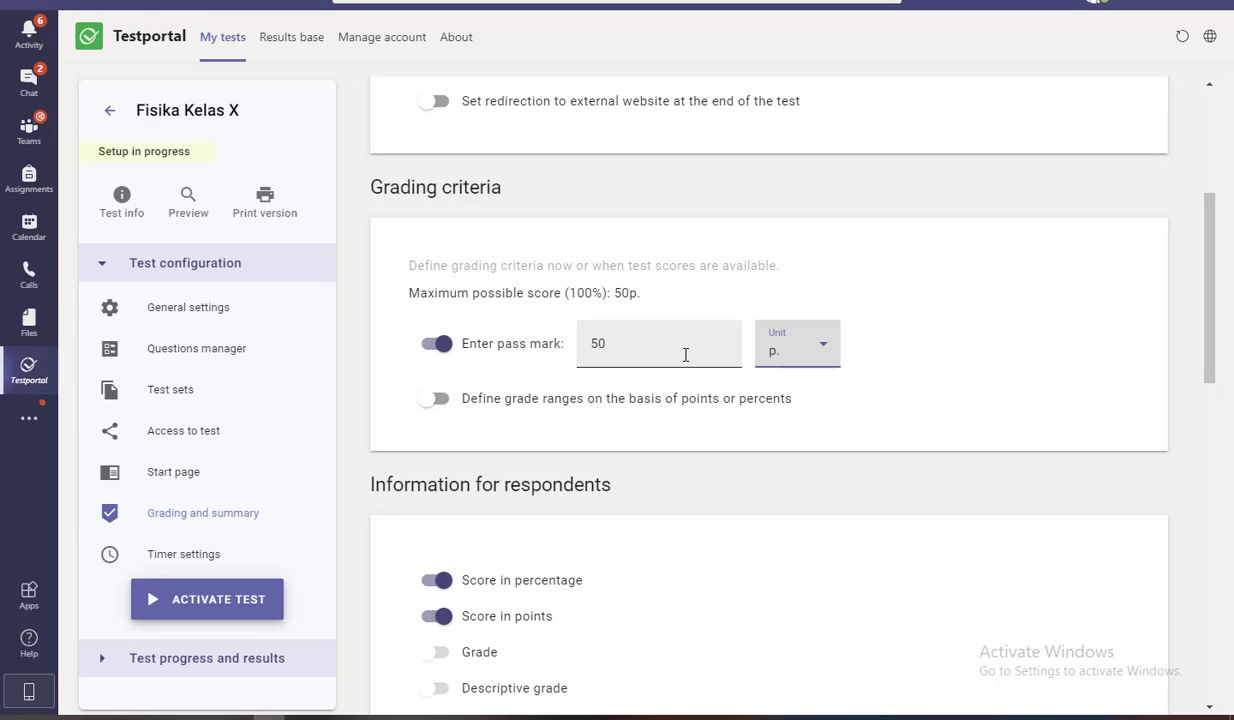
Set the unit of the pass mark to percent (%) in the grading criteria
left_click(796, 358)
left_click(785, 380)
scroll(560, 405, "down", 3)
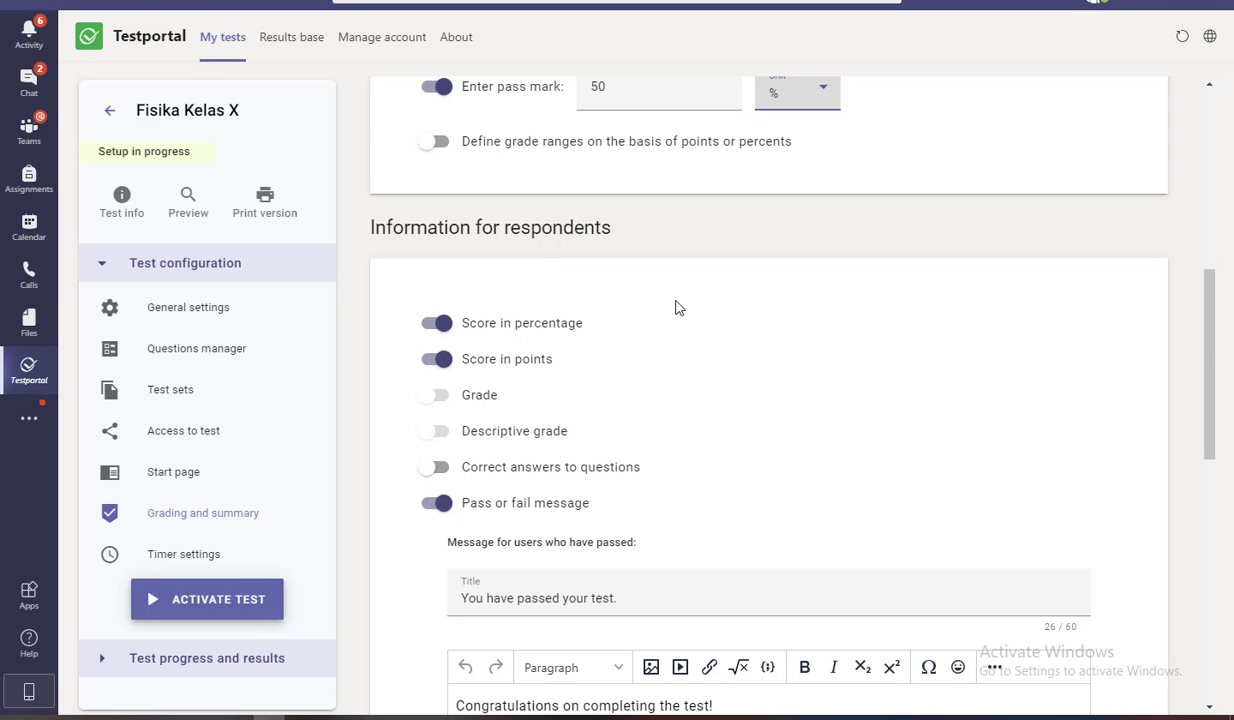
Try the score in points, correct answers, and pass or fail message options for respondents, returning each to its original setting
scroll(675, 307, "down", 1)
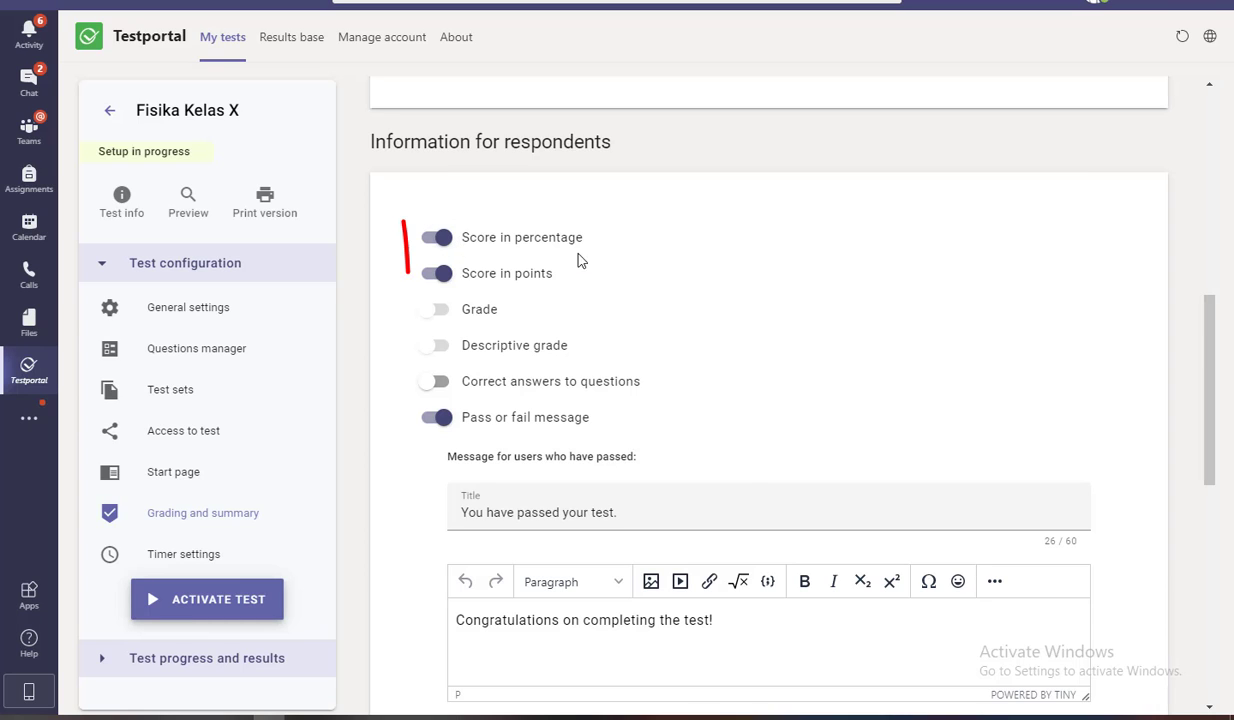
left_click(447, 273)
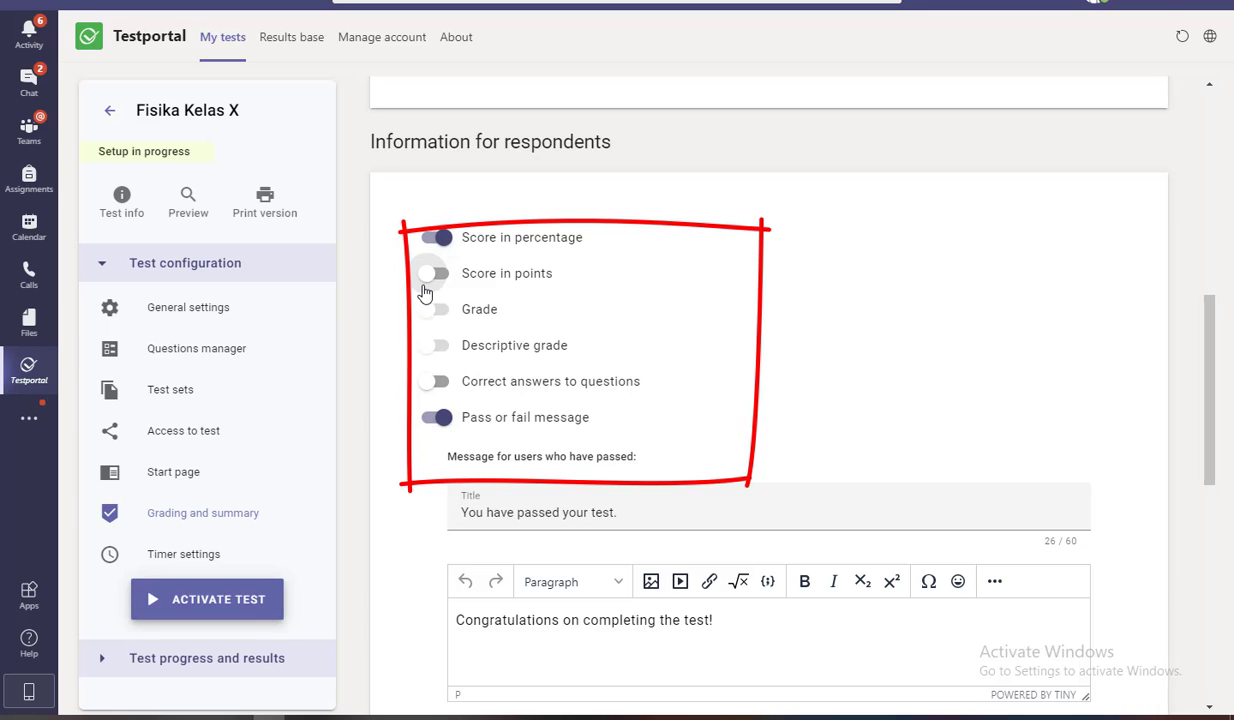
left_click(432, 279)
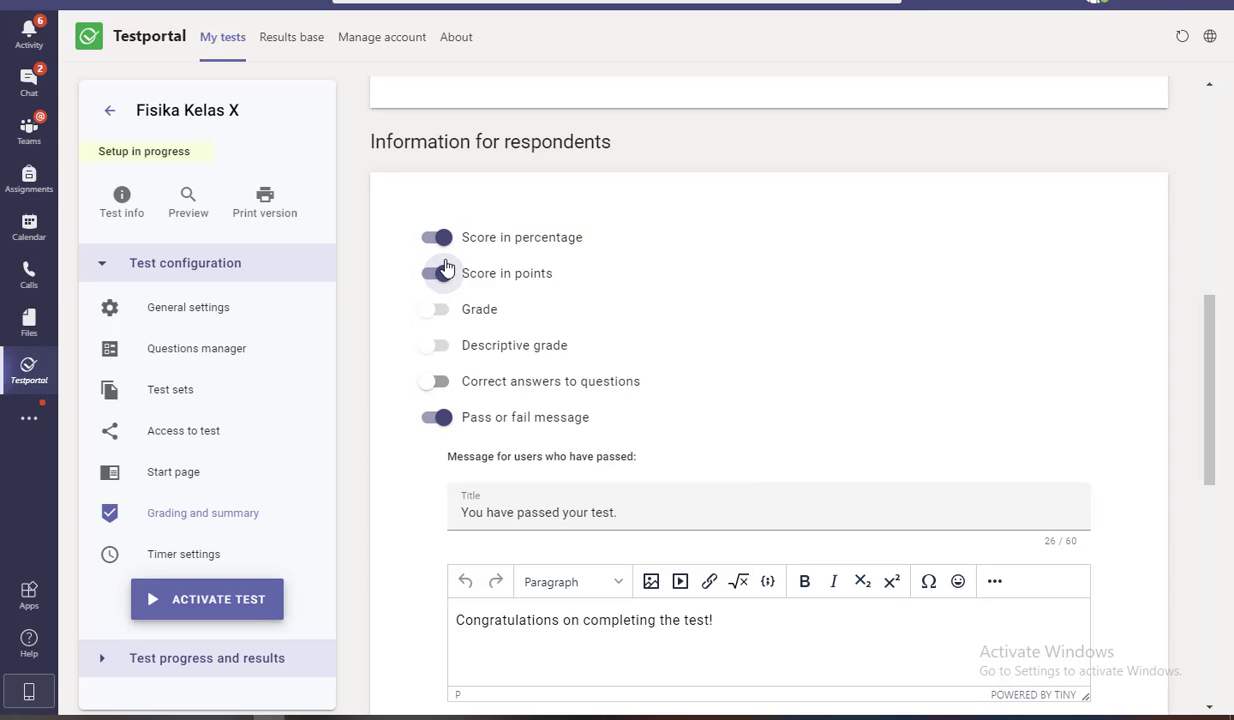
scroll(530, 276, "down", 1)
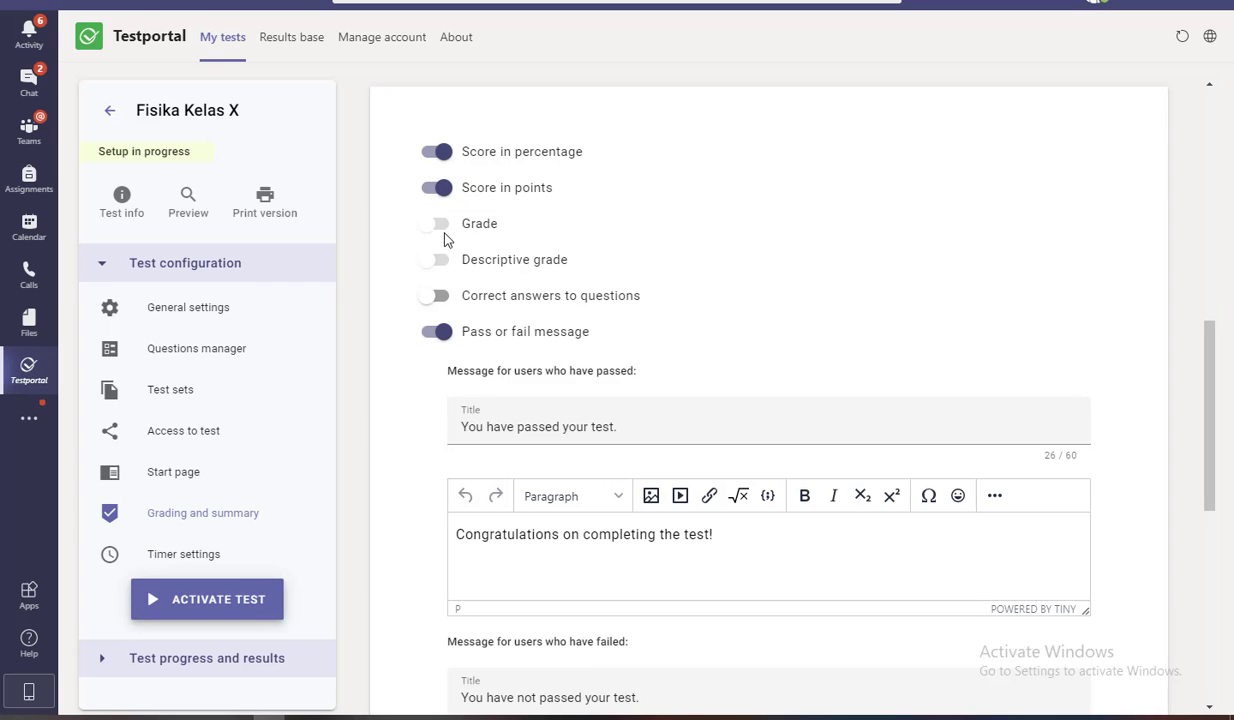
left_click(440, 298)
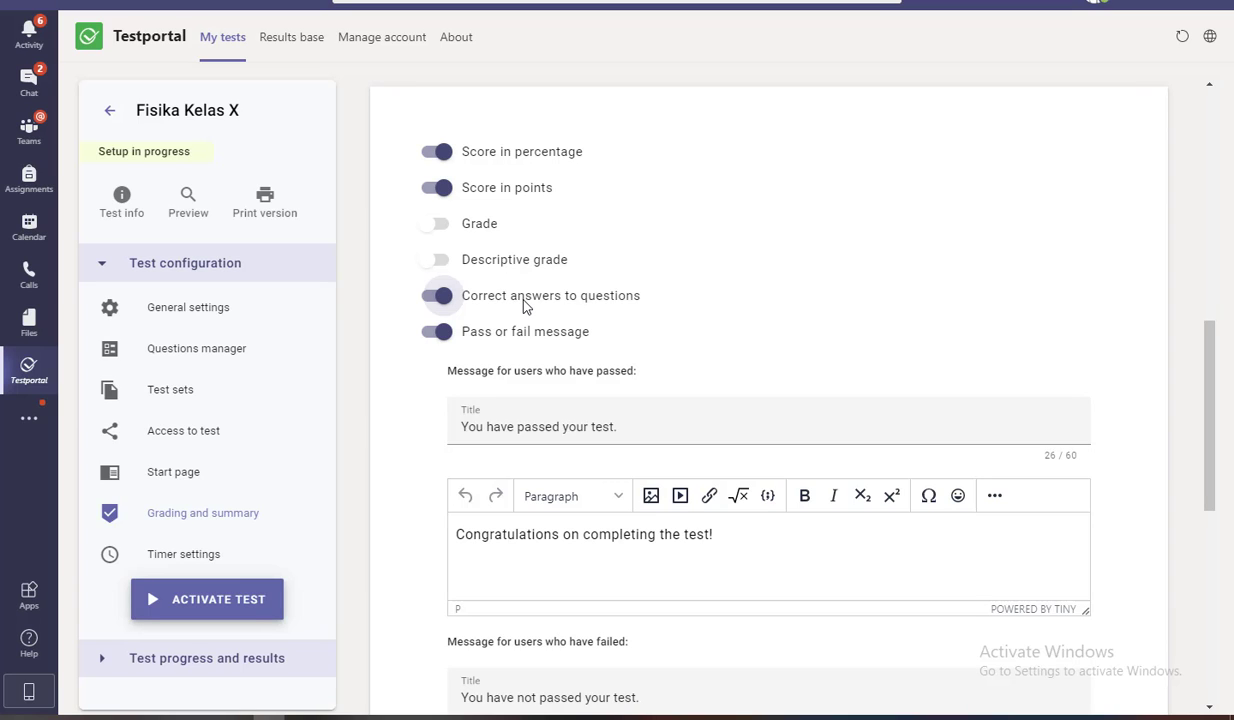
left_click(444, 298)
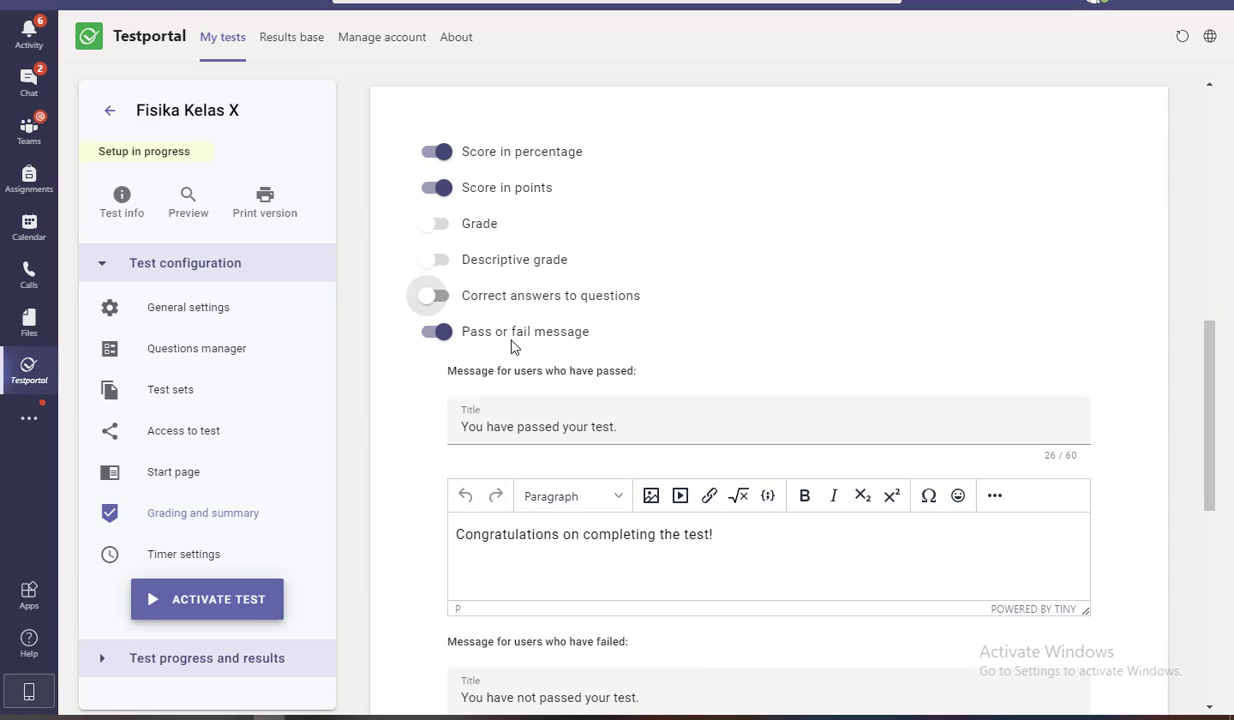
left_click(440, 332)
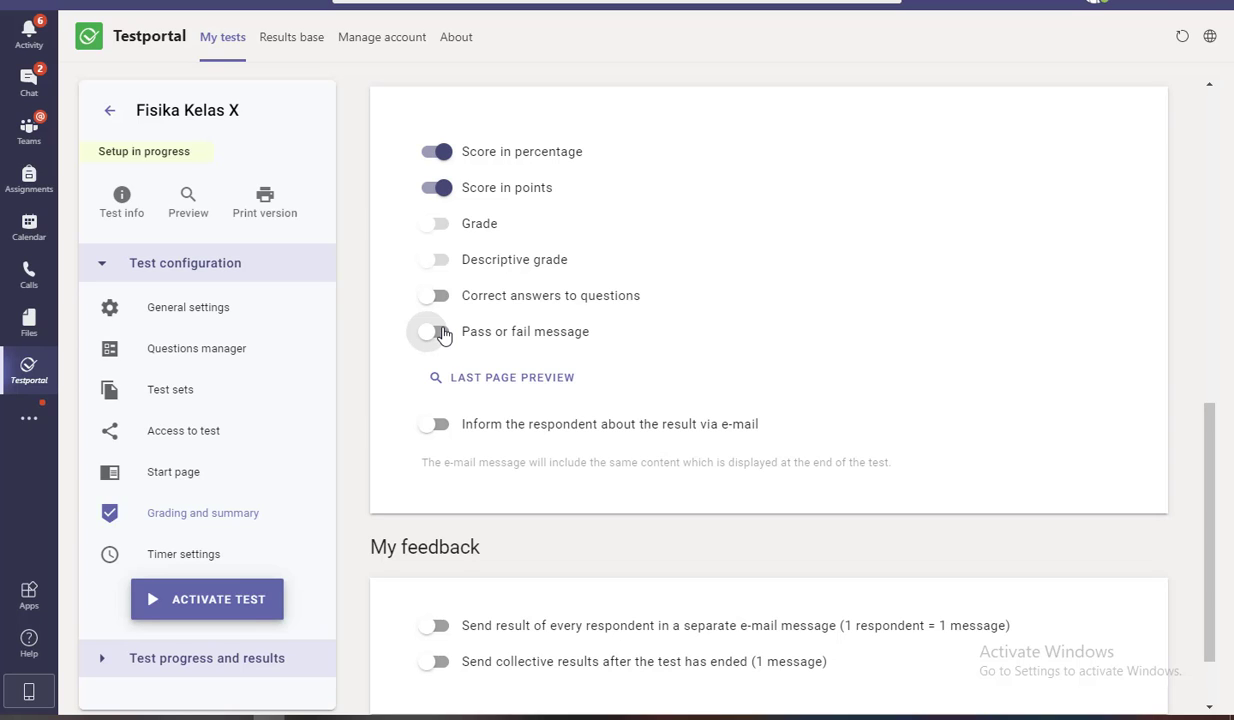
left_click(440, 332)
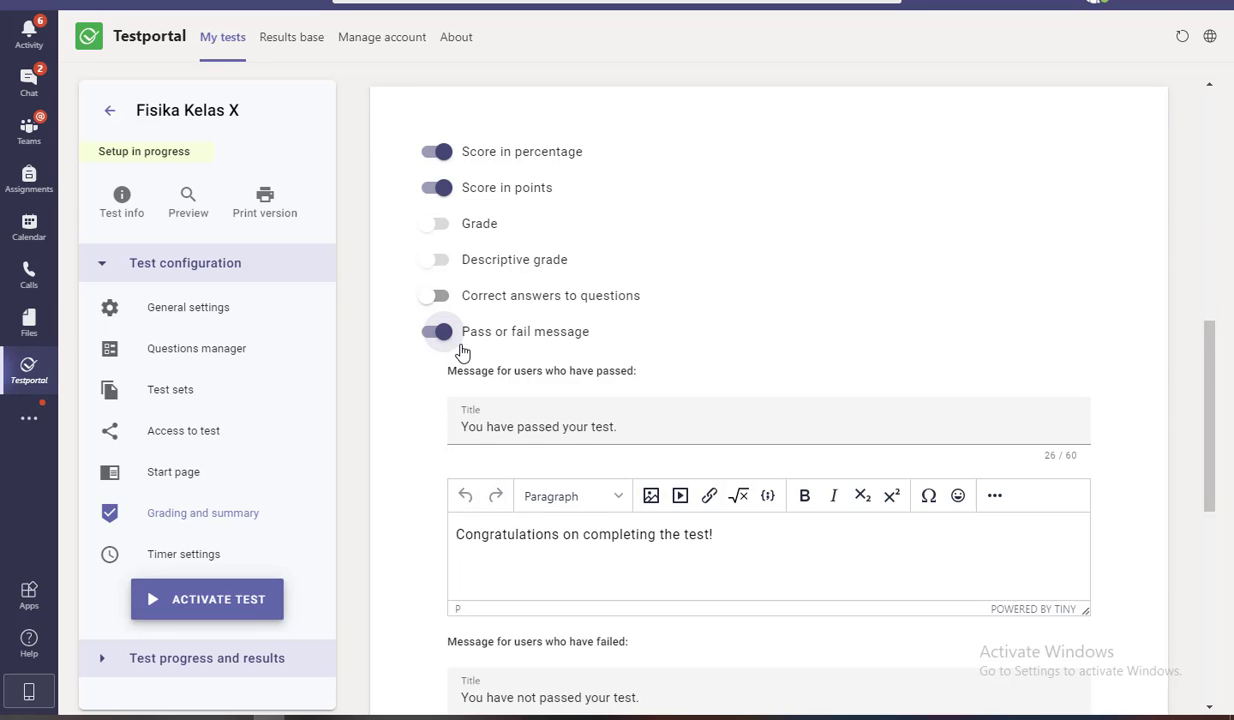
Review the passed and failed messages and the feedback options, and save the grading and summary settings
scroll(463, 352, "down", 3)
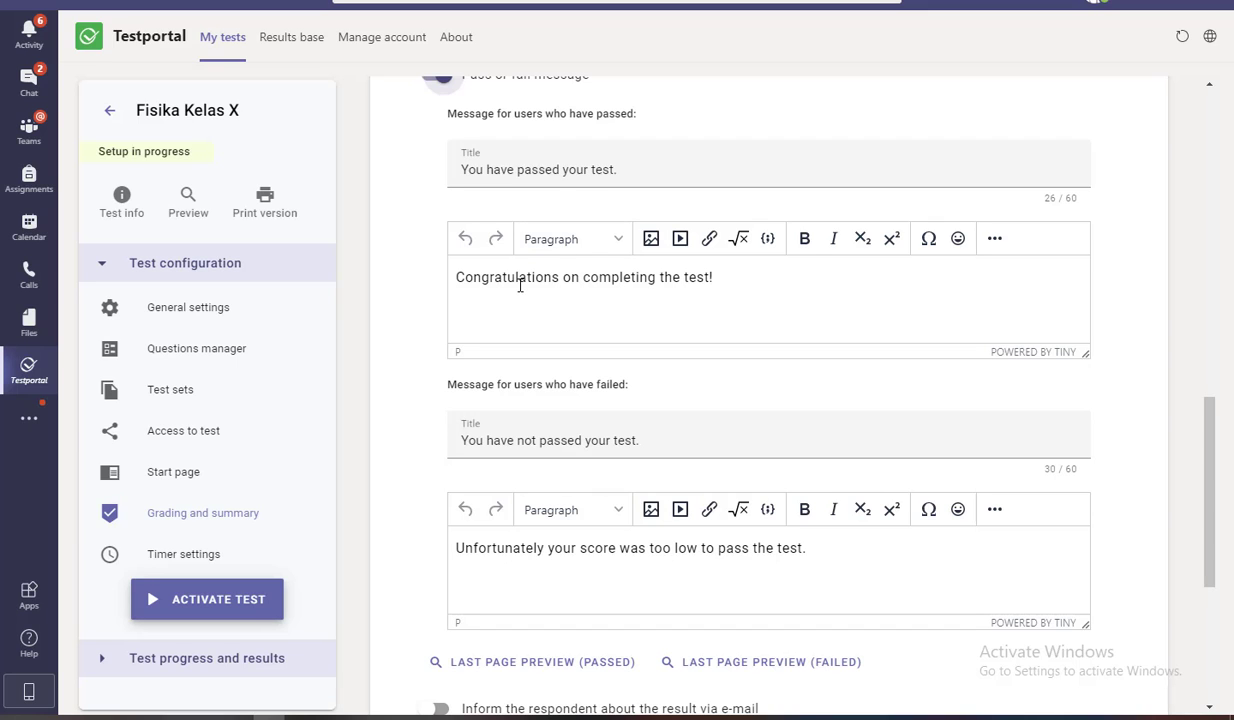
scroll(521, 285, "down", 3)
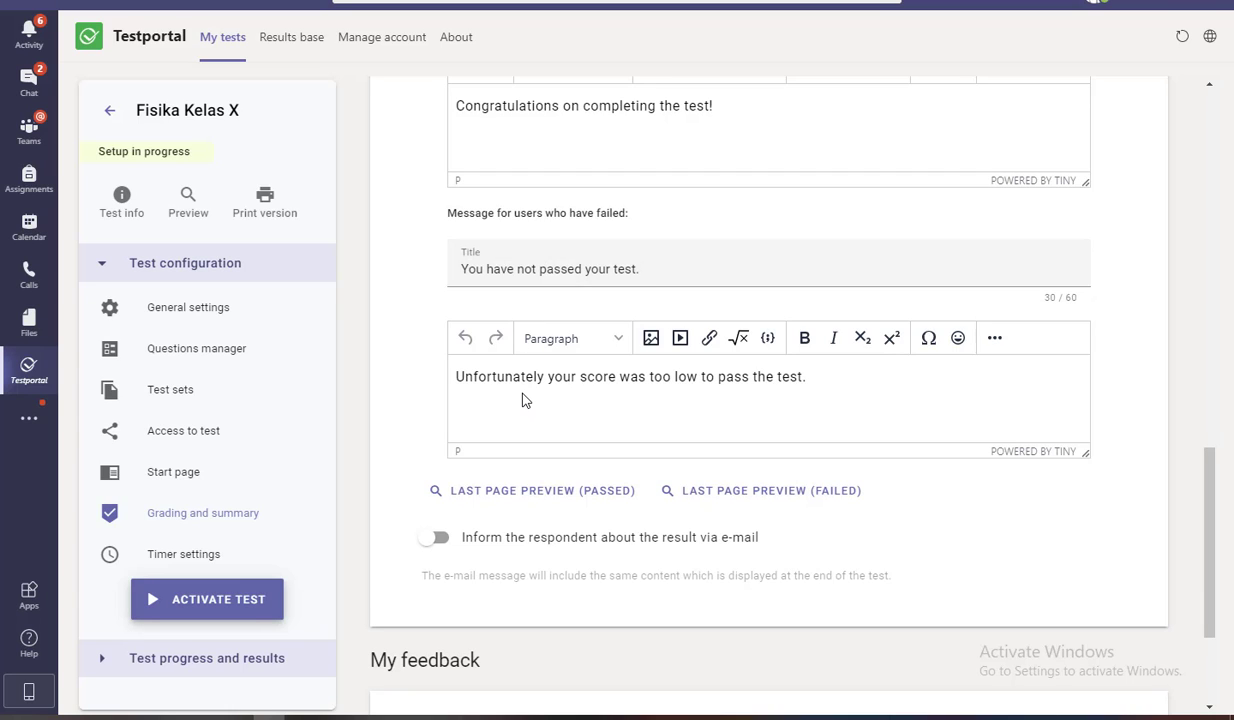
scroll(530, 395, "down", 3)
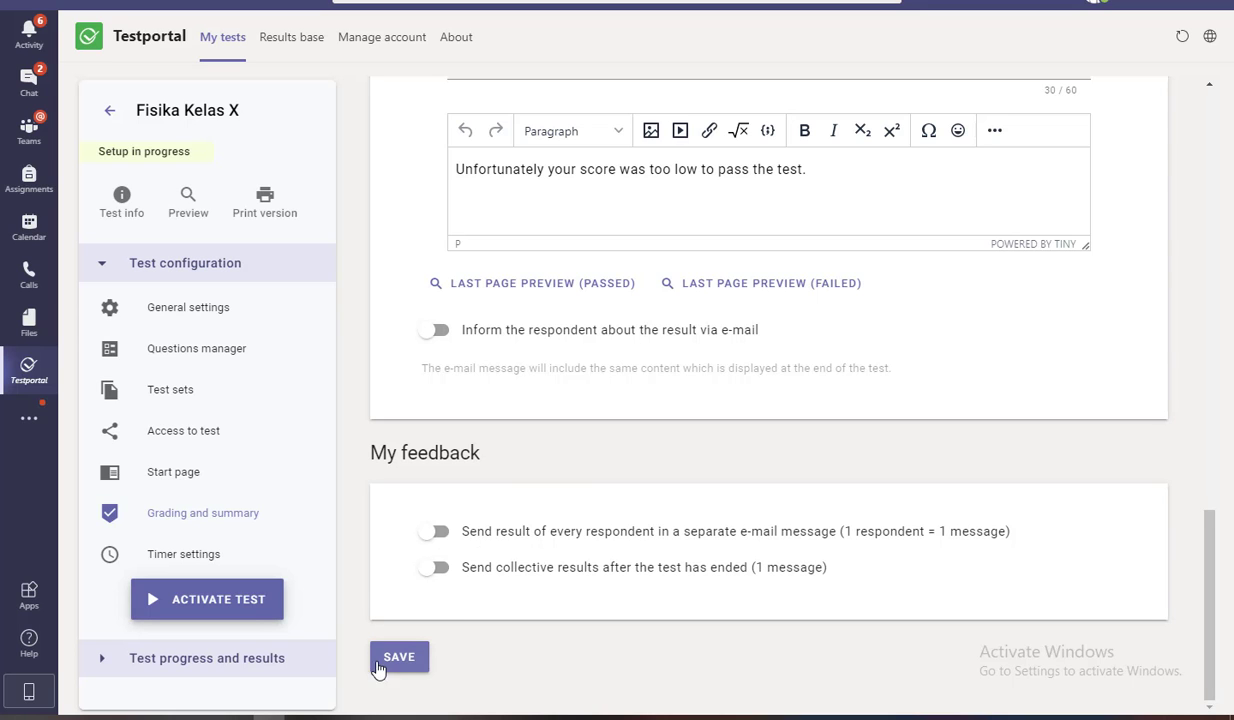
left_click(382, 660)
scroll(383, 611, "up", 9)
scroll(405, 607, "down", 9)
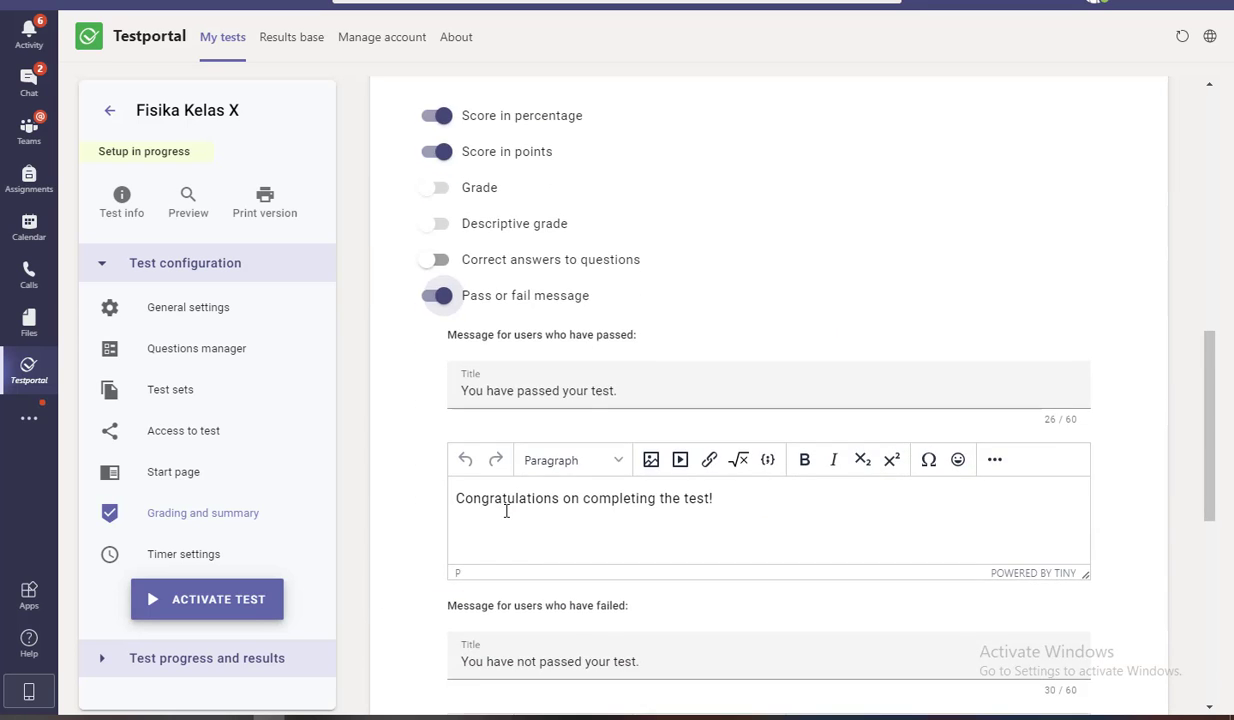
left_click(425, 668)
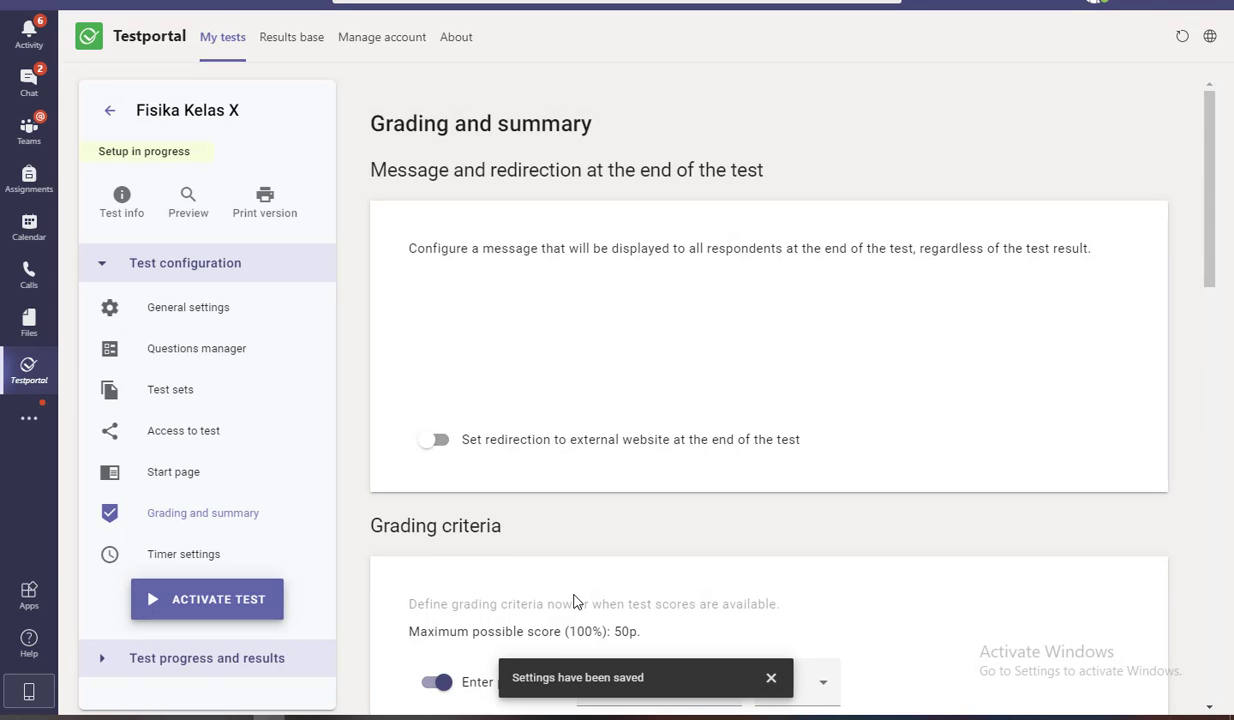
In Timer settings, measure duration by the time to complete the whole test and set it to 01:30
left_click(204, 563)
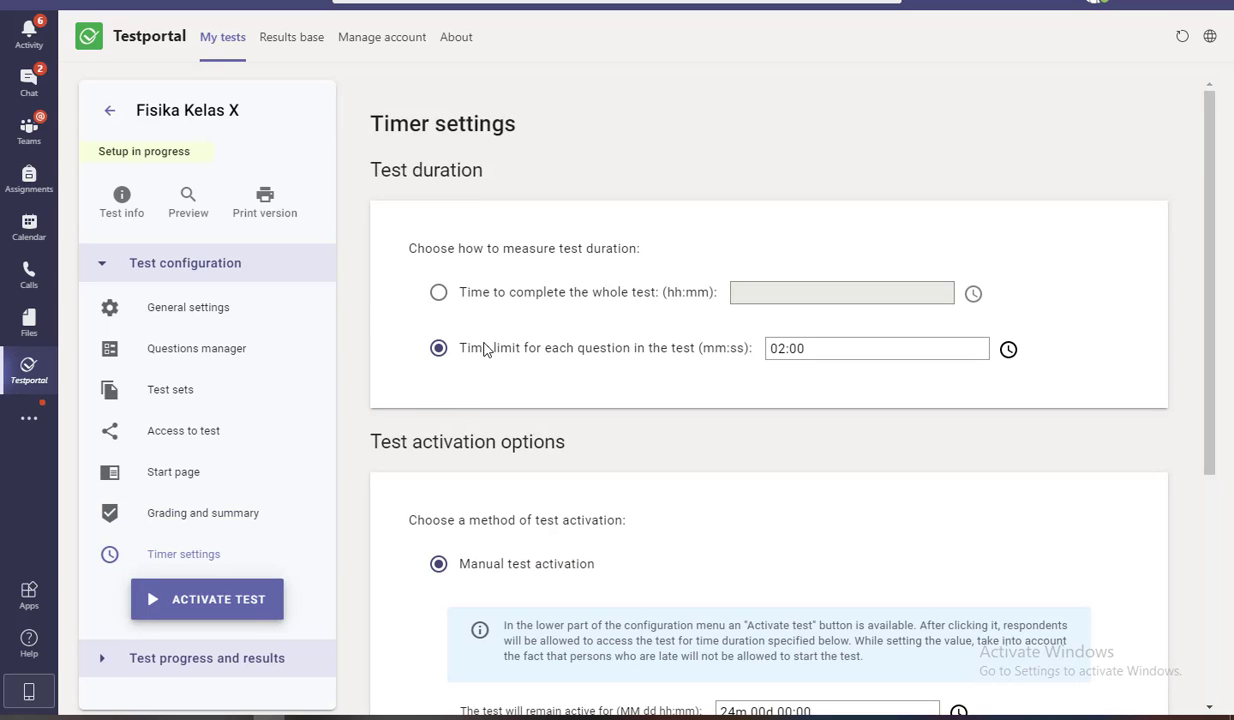
left_click(439, 293)
left_click(780, 292)
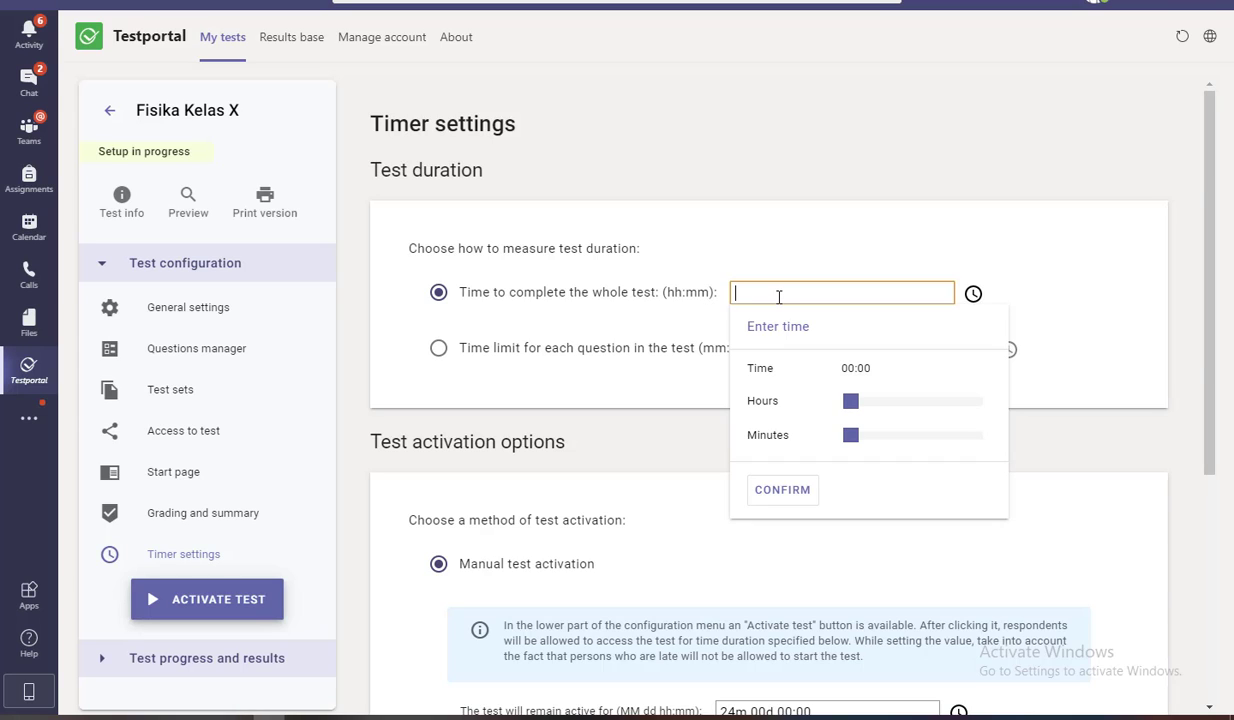
type("01:00")
left_click(1041, 264)
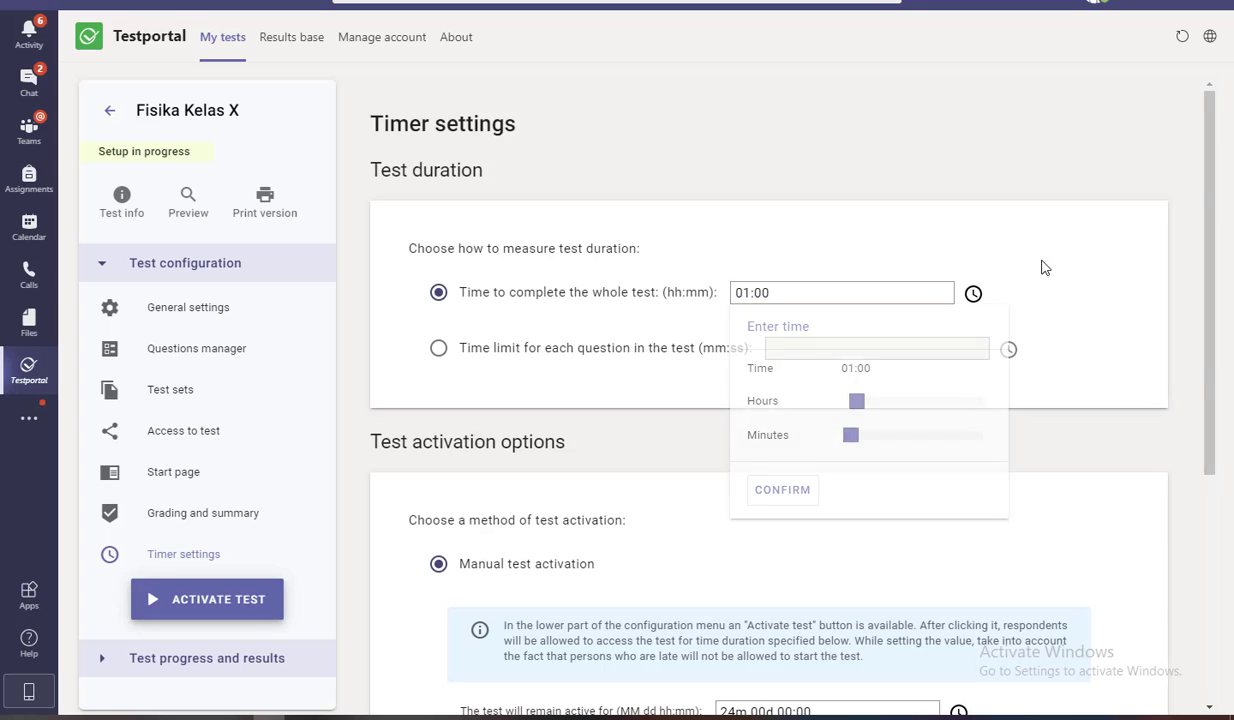
double_click(765, 292)
type("30")
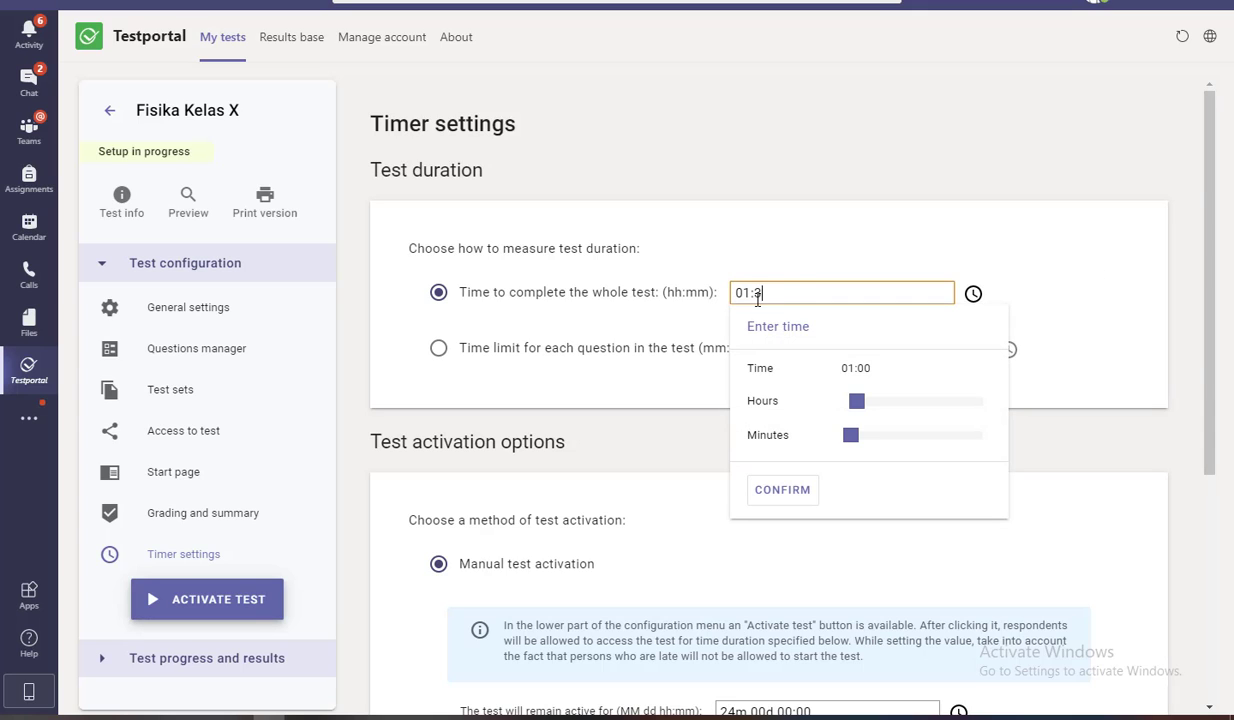
left_click(868, 199)
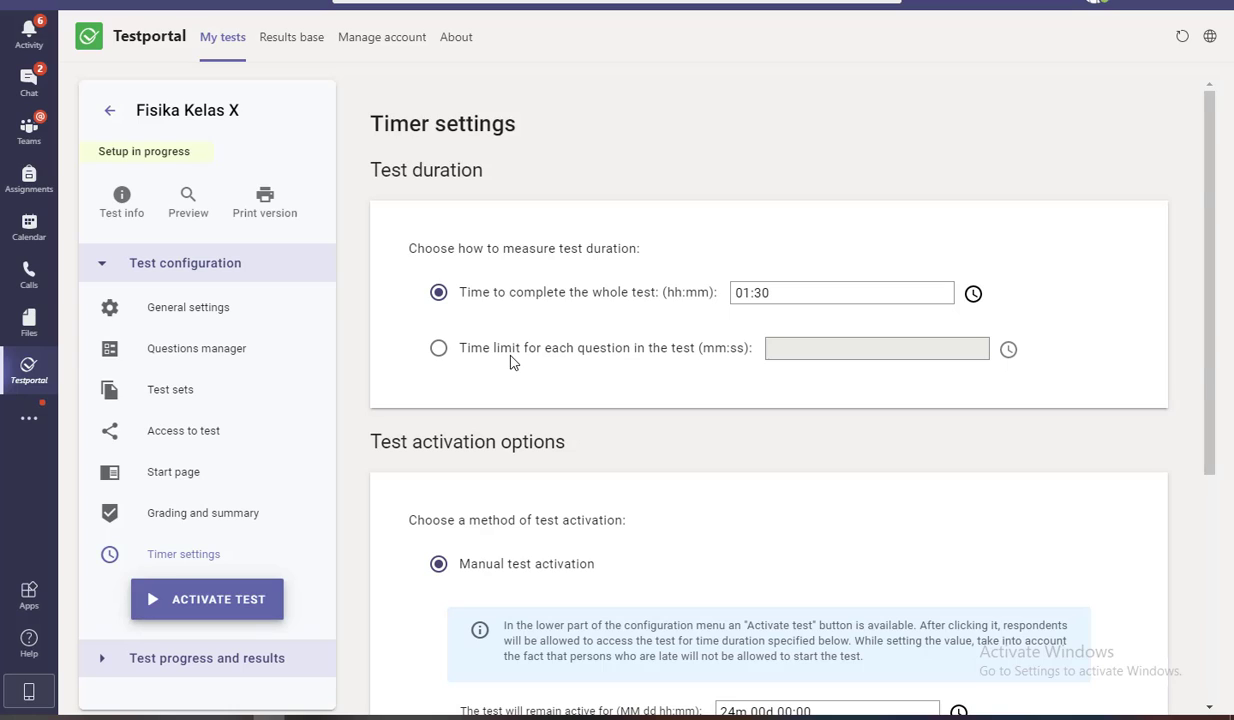
Try measuring the duration by a time limit for each question, set to 02:00
left_click(439, 351)
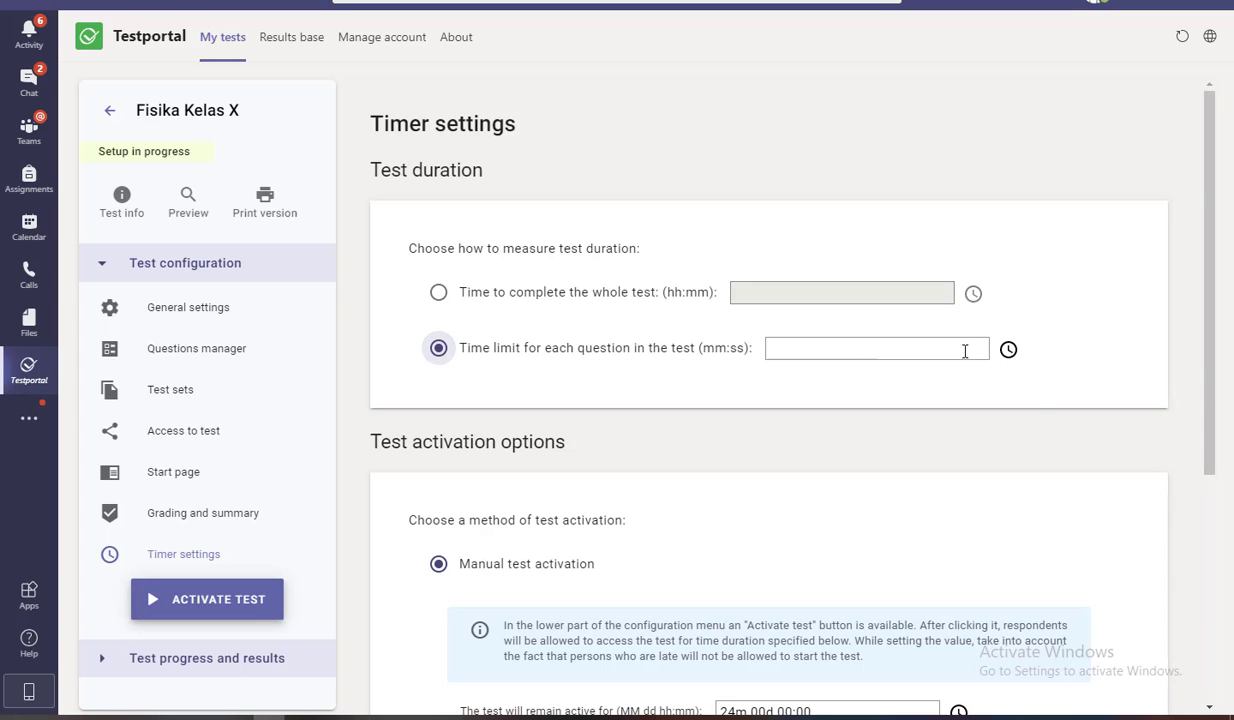
left_click(857, 350)
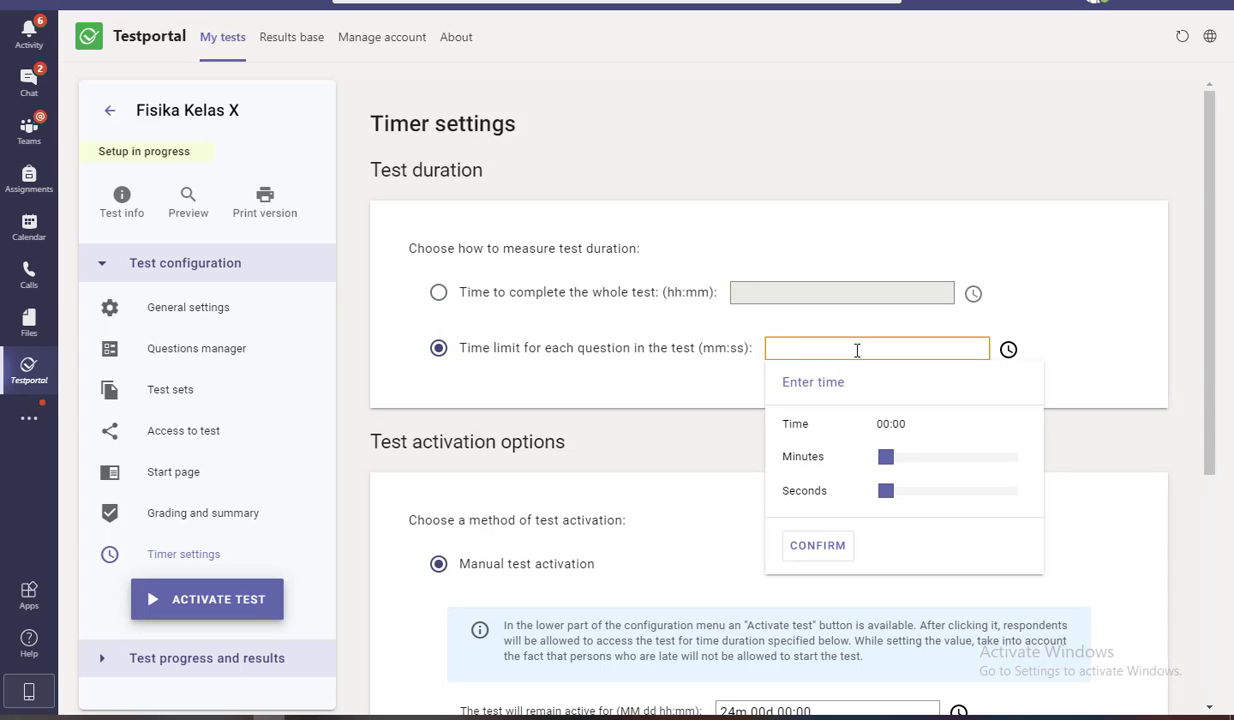
type("2:00")
left_click(771, 349)
type("0")
left_click(711, 400)
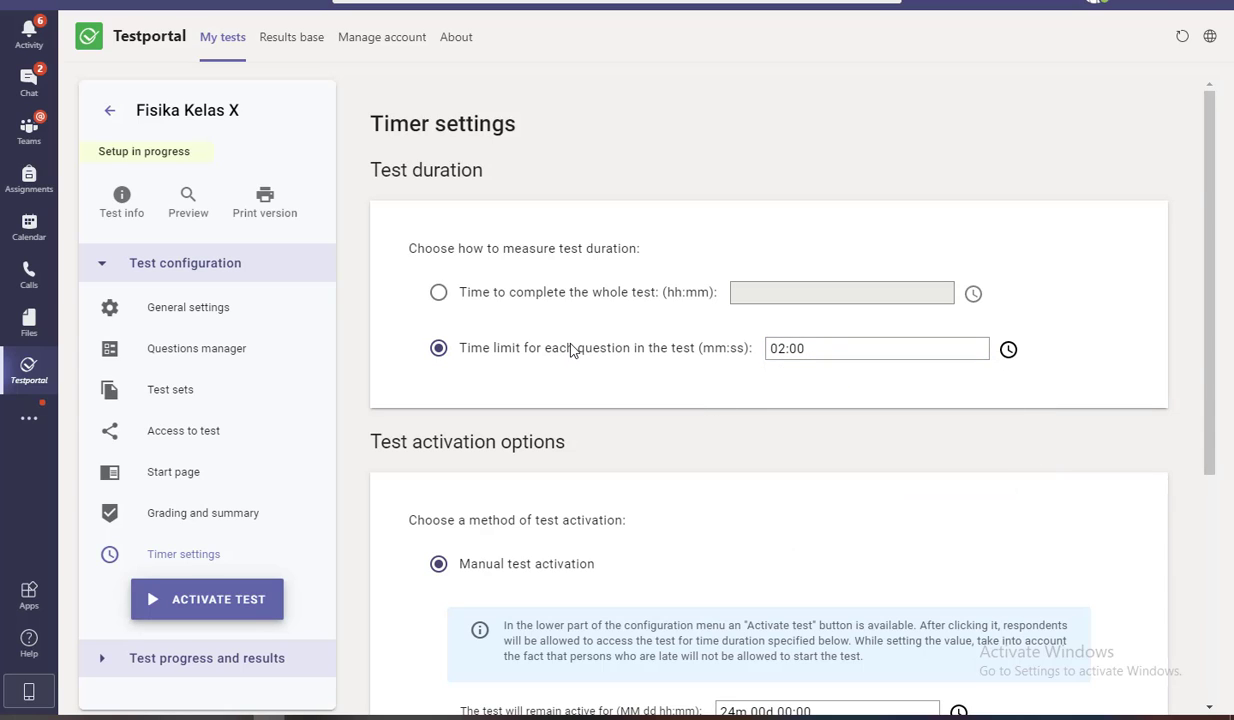
Switch the duration back to the time to complete the whole test and enter 01:30
left_click(438, 293)
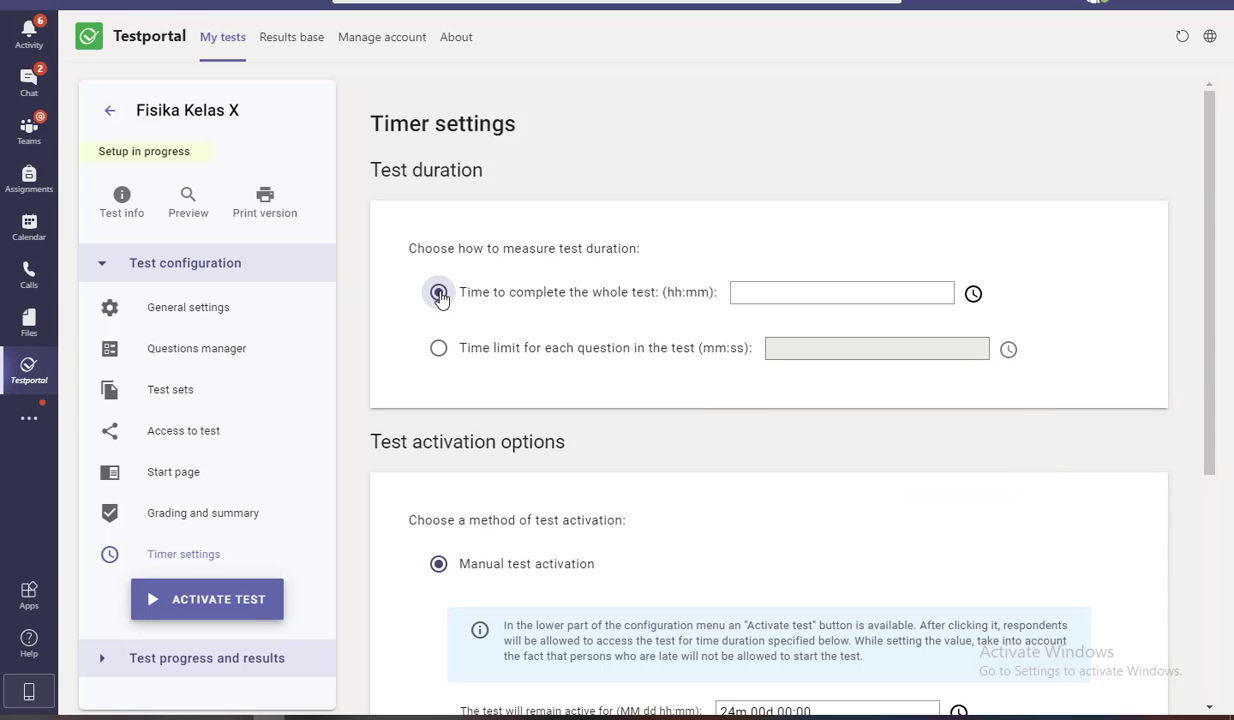
left_click(759, 294)
type("01")
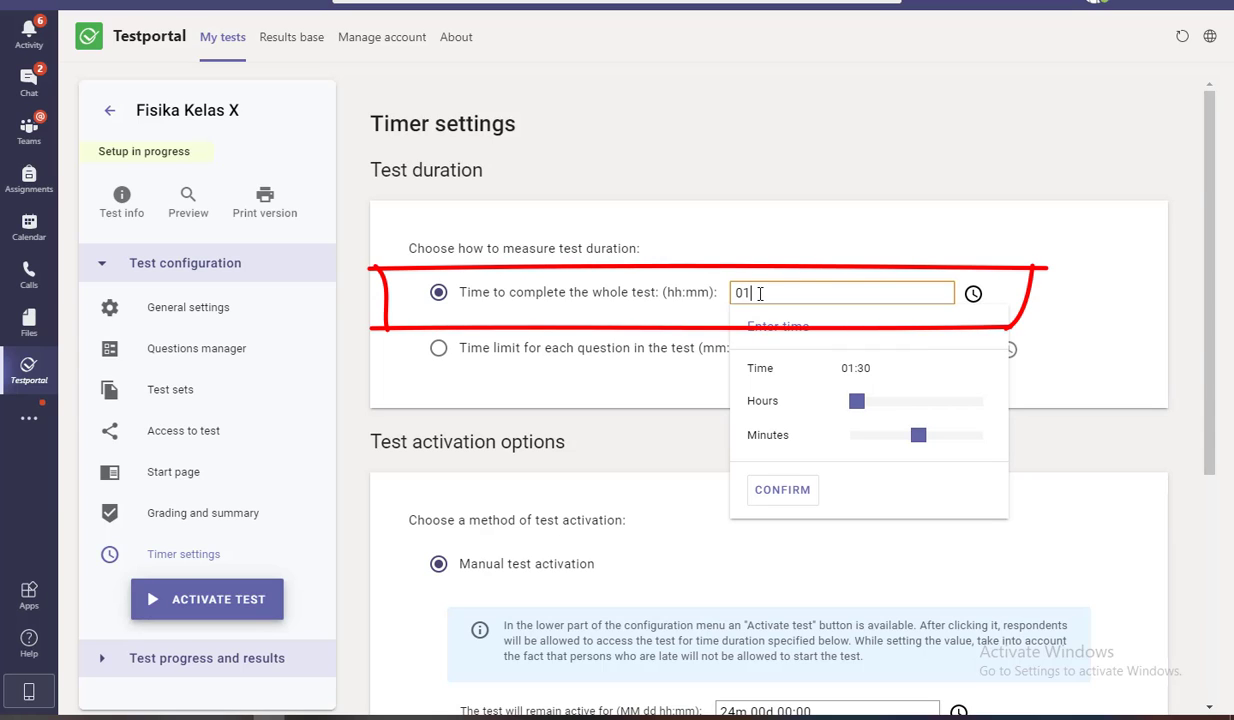
type(":30")
left_click(1003, 247)
Check the time picker for how long the test remains active under manual test activation
scroll(1013, 282, "down", 2)
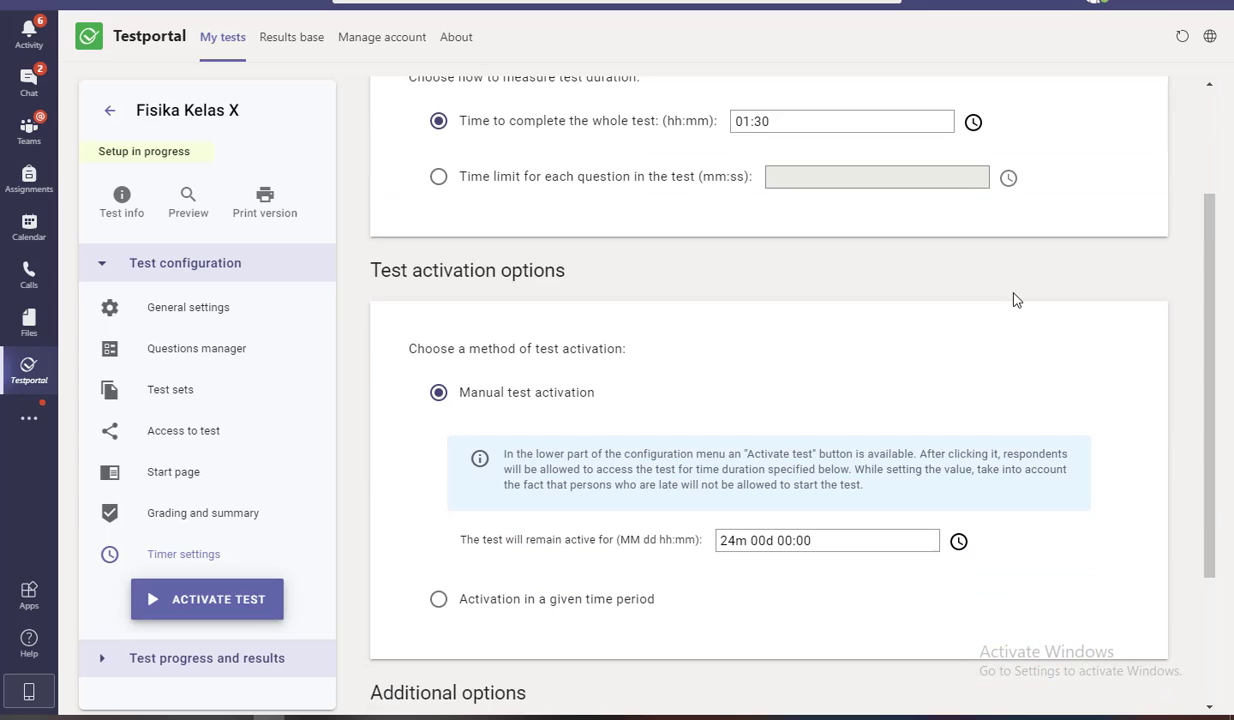
scroll(1013, 297, "down", 1)
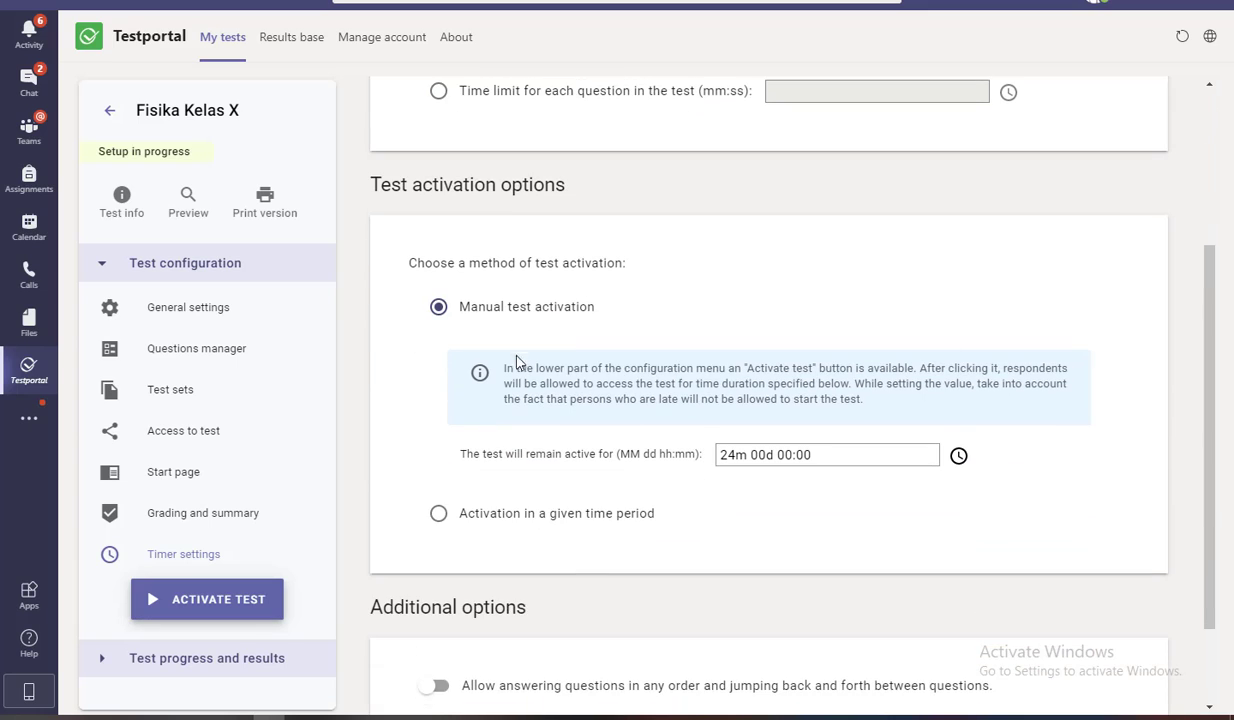
scroll(533, 338, "down", 1)
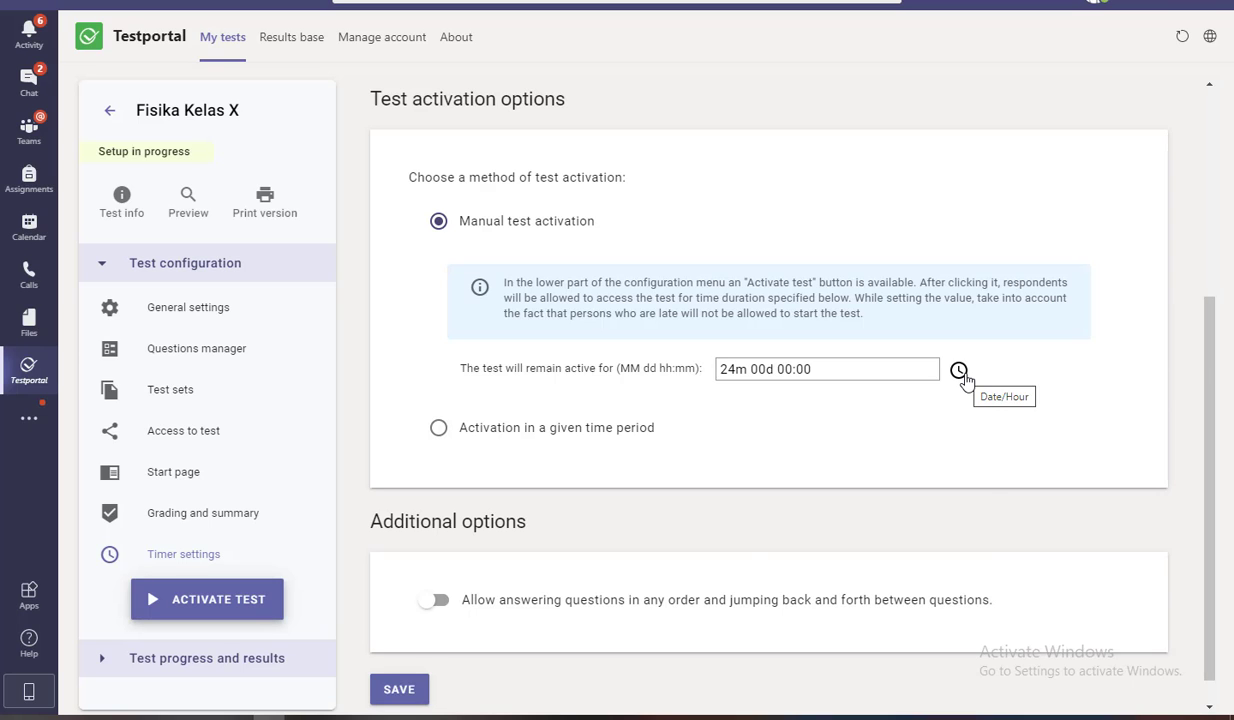
left_click(962, 375)
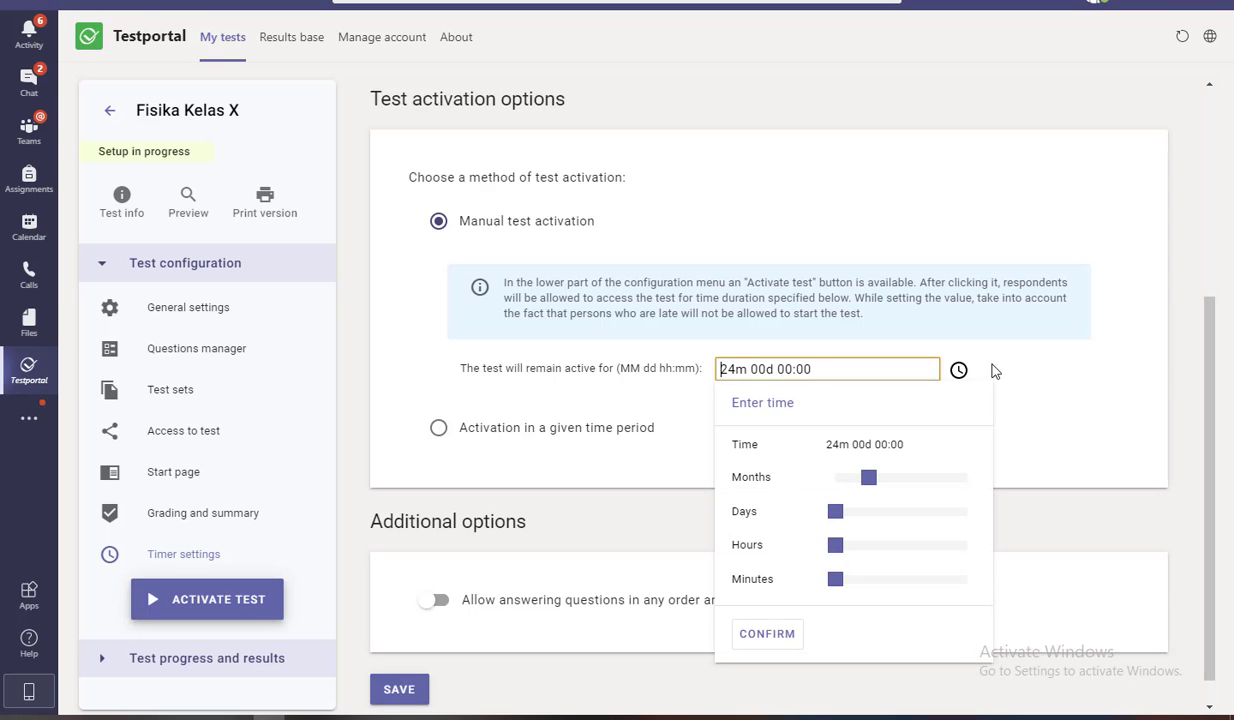
left_click(1000, 356)
Choose activation in a given time period as the activation method and check the activation date picker
left_click(436, 433)
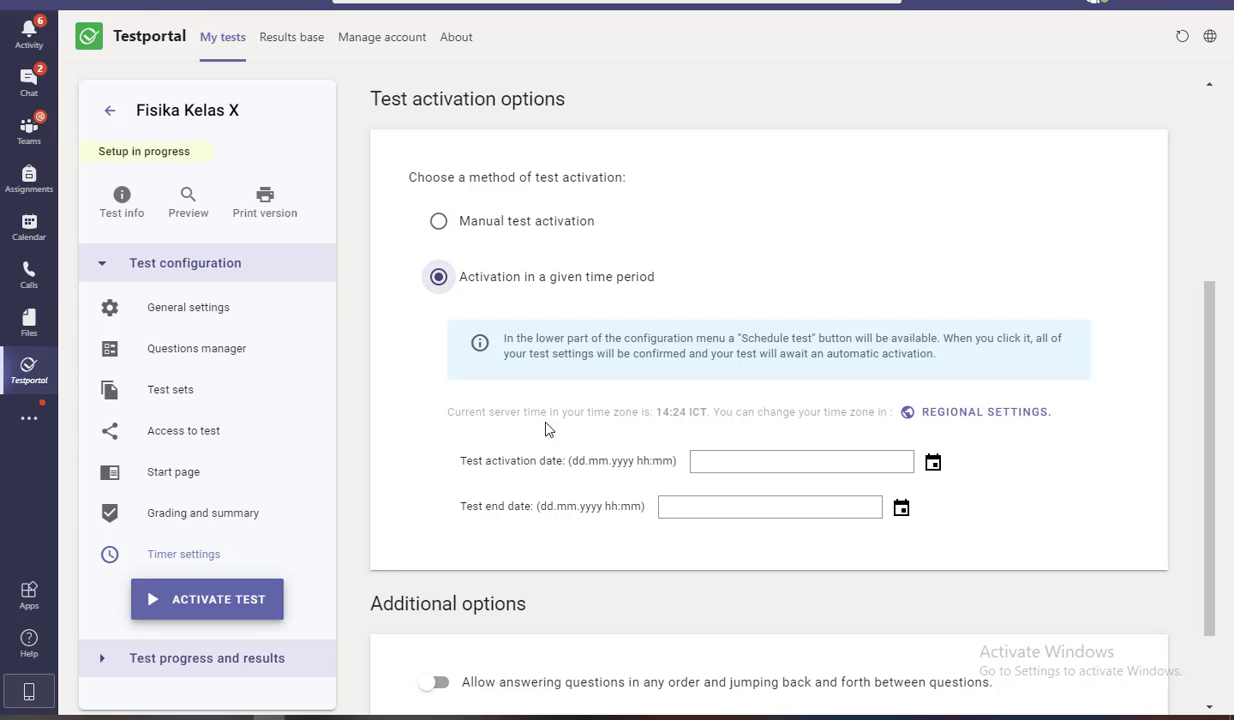
left_click(860, 460)
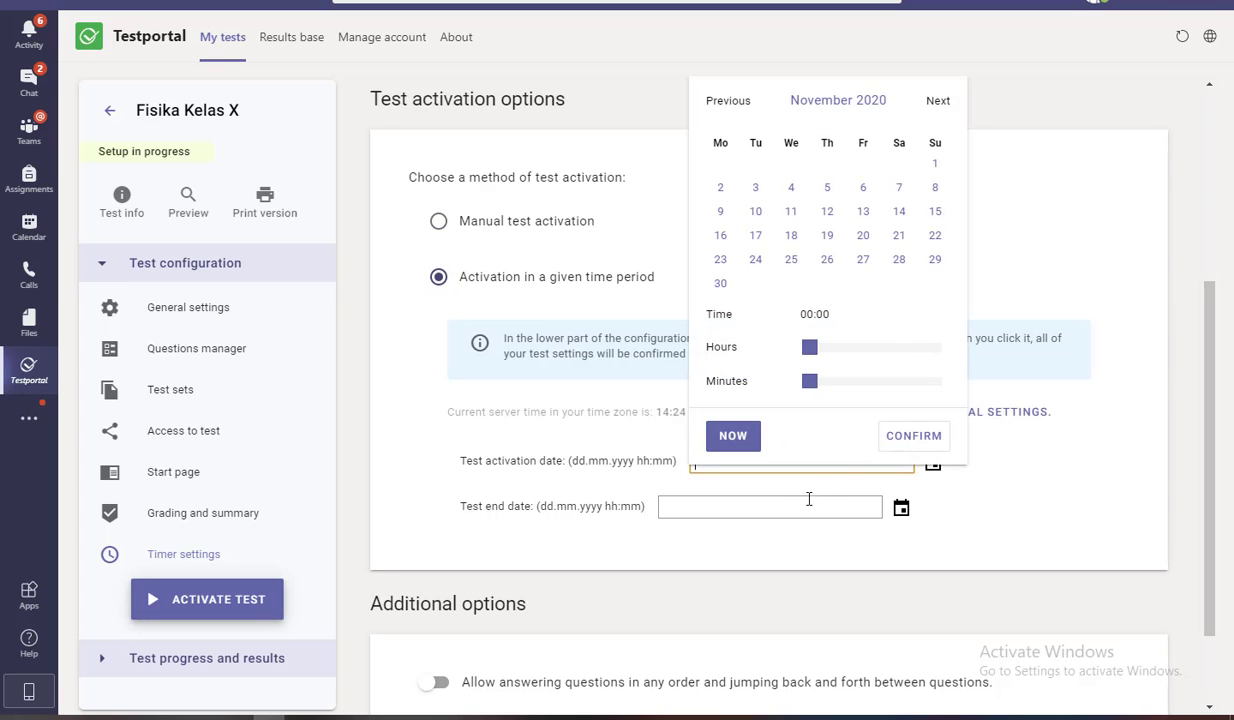
left_click(990, 474)
left_click(843, 462)
left_click(997, 490)
scroll(804, 383, "up", 3)
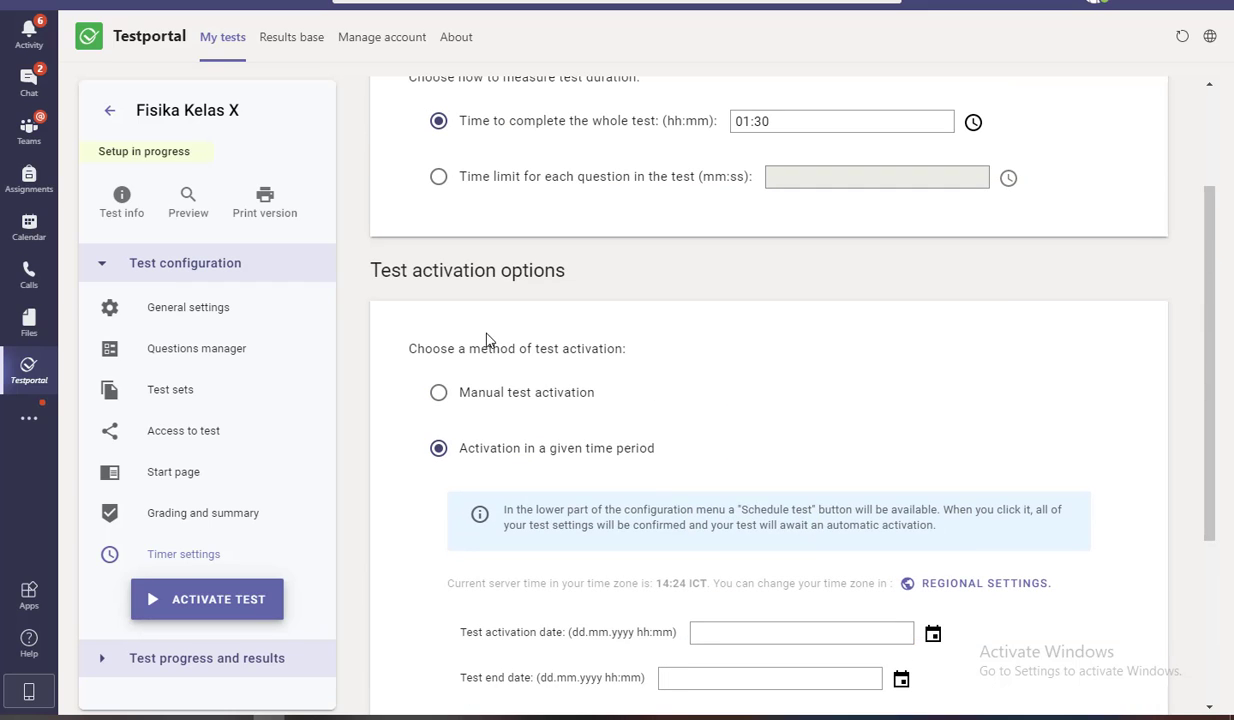
scroll(490, 295, "down", 3)
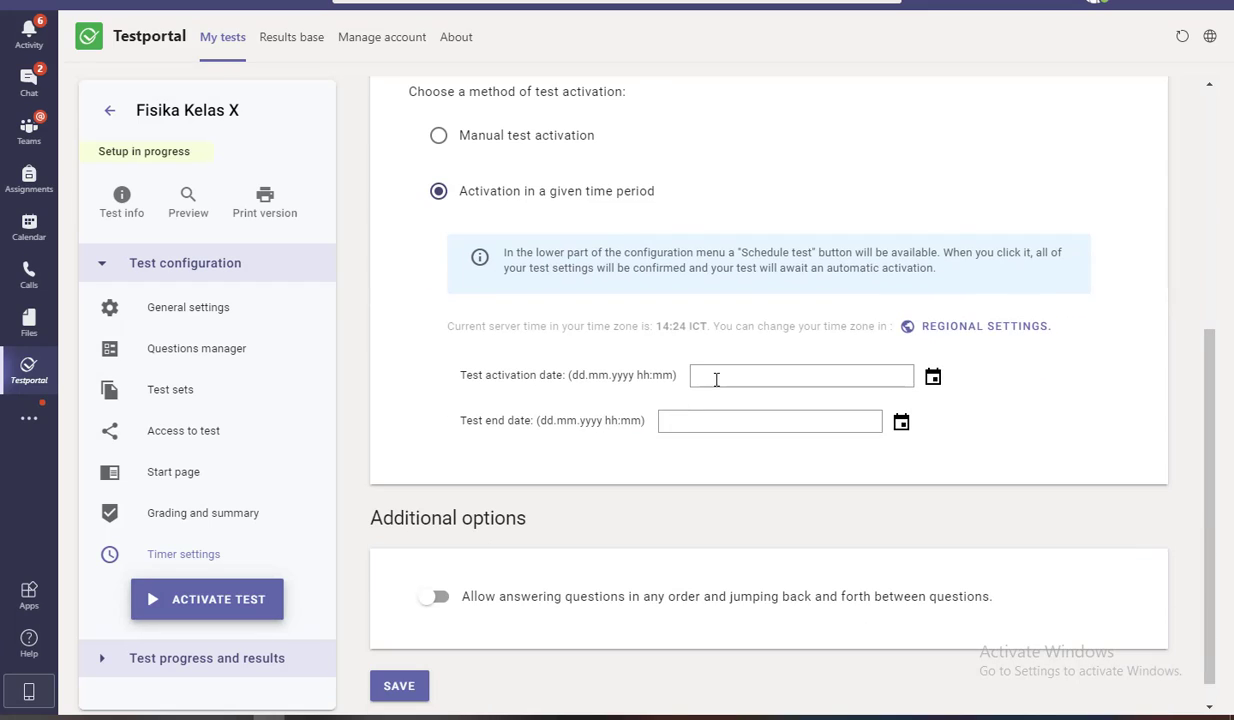
left_click(716, 377)
left_click(590, 378)
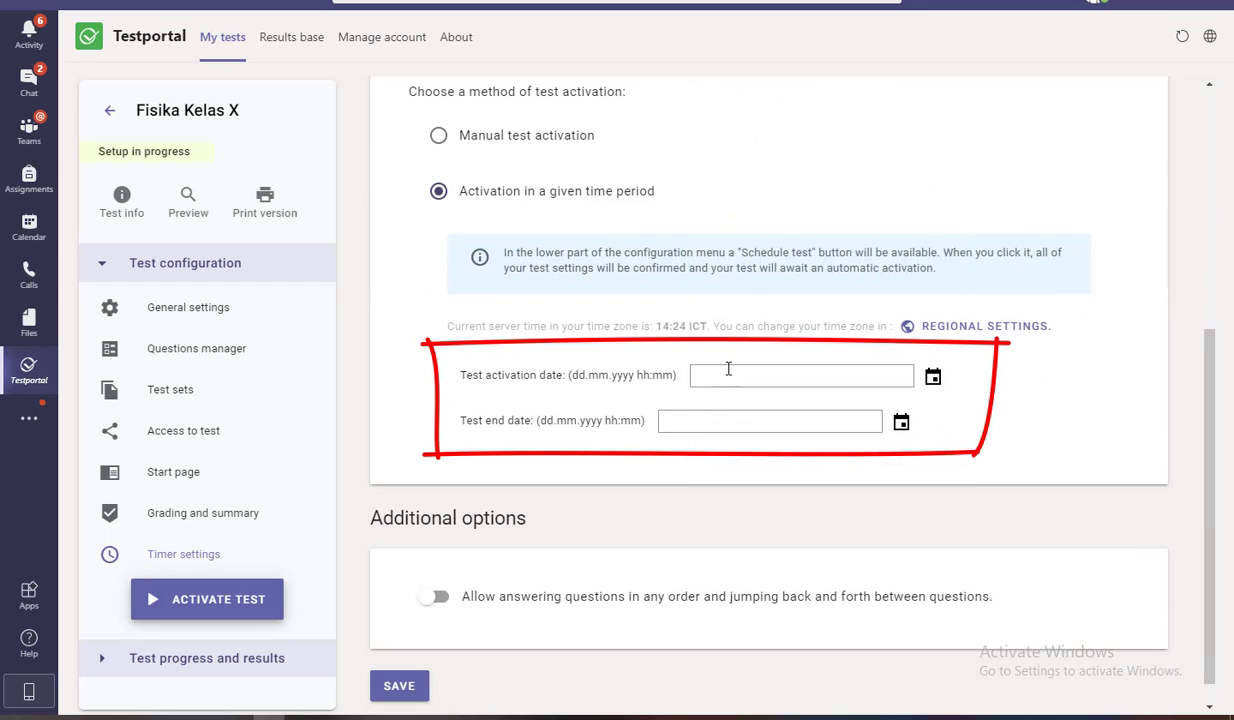
Set the test activation date to 26.11.2020 03:00
left_click(726, 371)
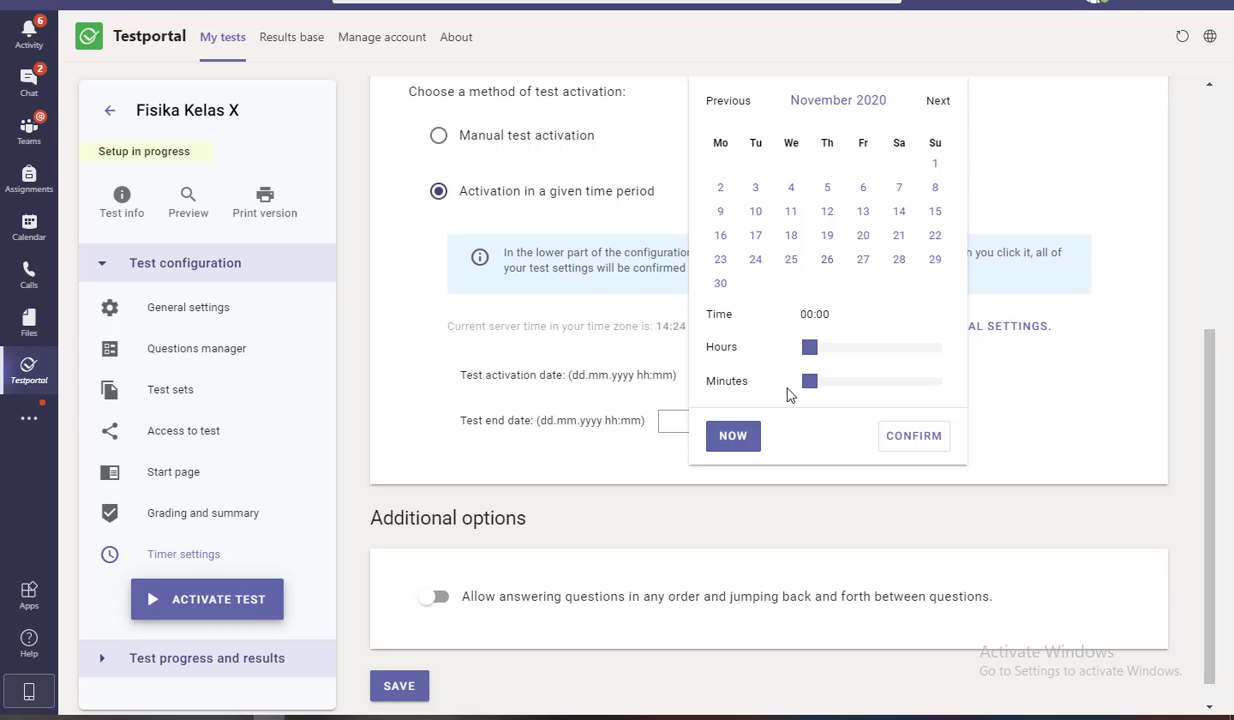
left_click_drag(810, 350, 838, 355)
mouse_move(810, 381)
left_mouse_down()
mouse_move(840, 386)
mouse_move(862, 350)
mouse_move(823, 358)
mouse_move(845, 388)
mouse_move(815, 393)
left_mouse_up()
left_click_drag(812, 392, 809, 391)
left_click(911, 435)
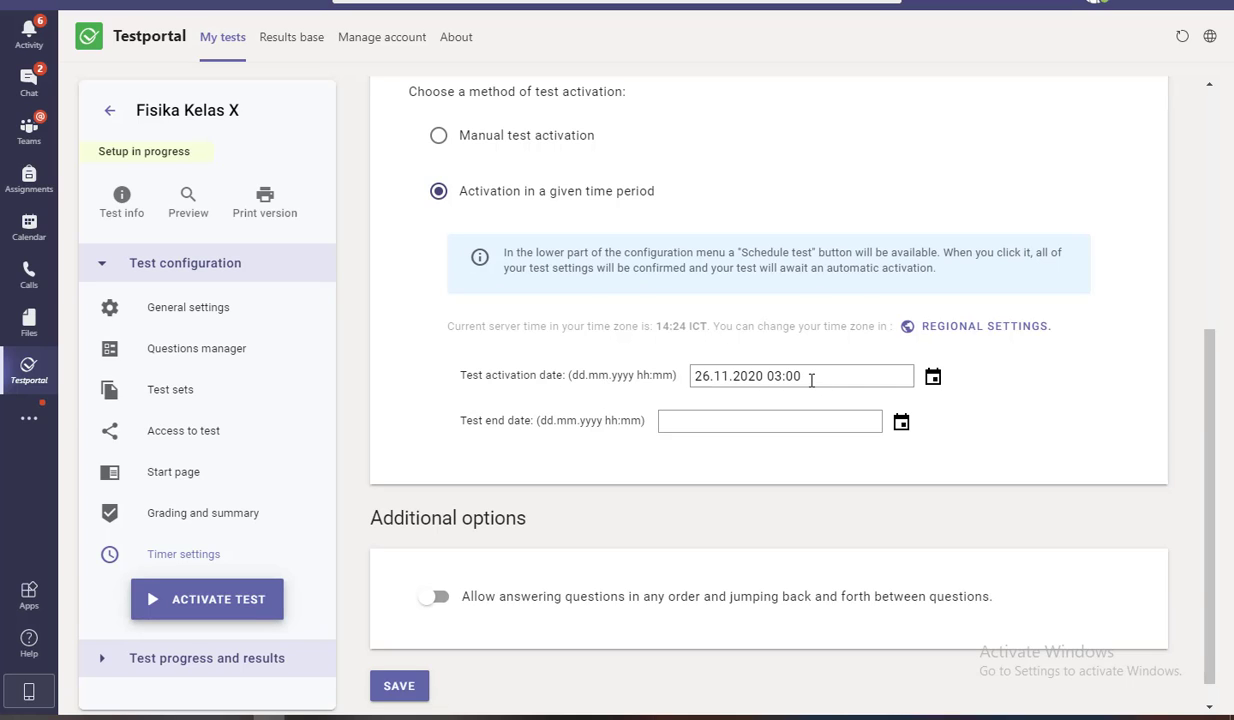
Set the test end date to 26.11.2020 04:30
left_click(710, 428)
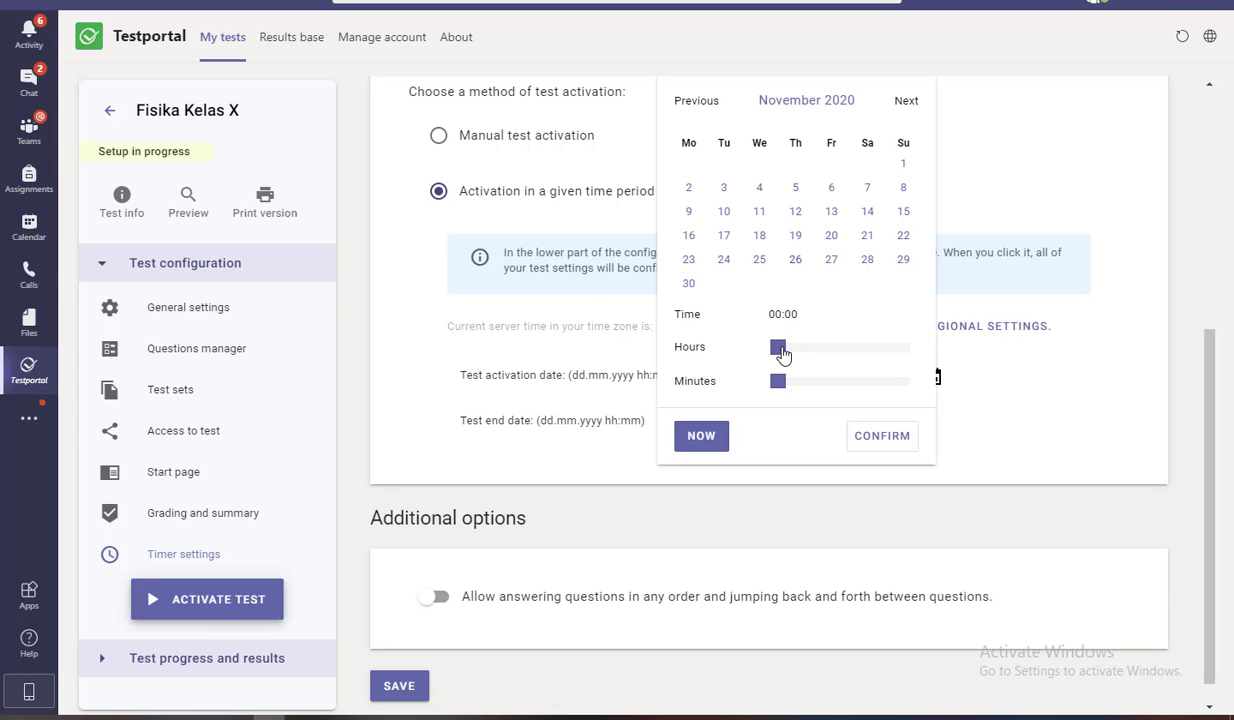
left_click_drag(782, 350, 848, 393)
left_click(878, 437)
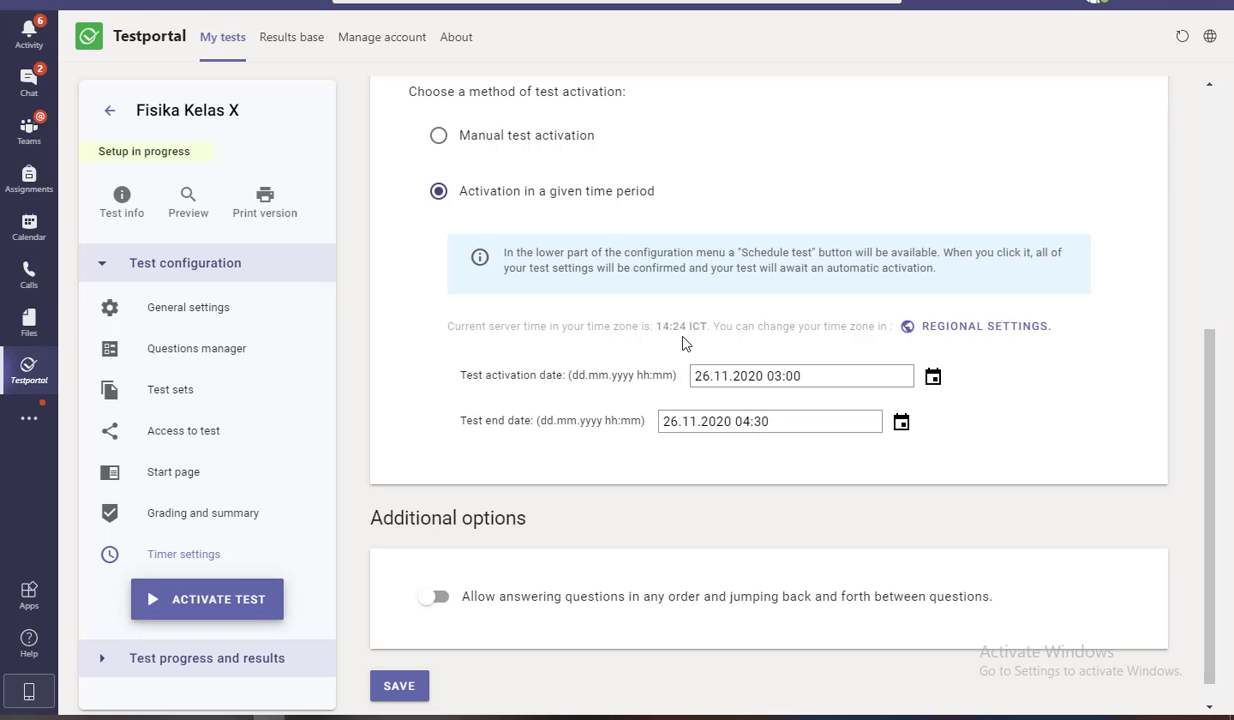
Review the activation dates and the additional option on answering order, and try to save the timer settings
scroll(617, 321, "down", 1)
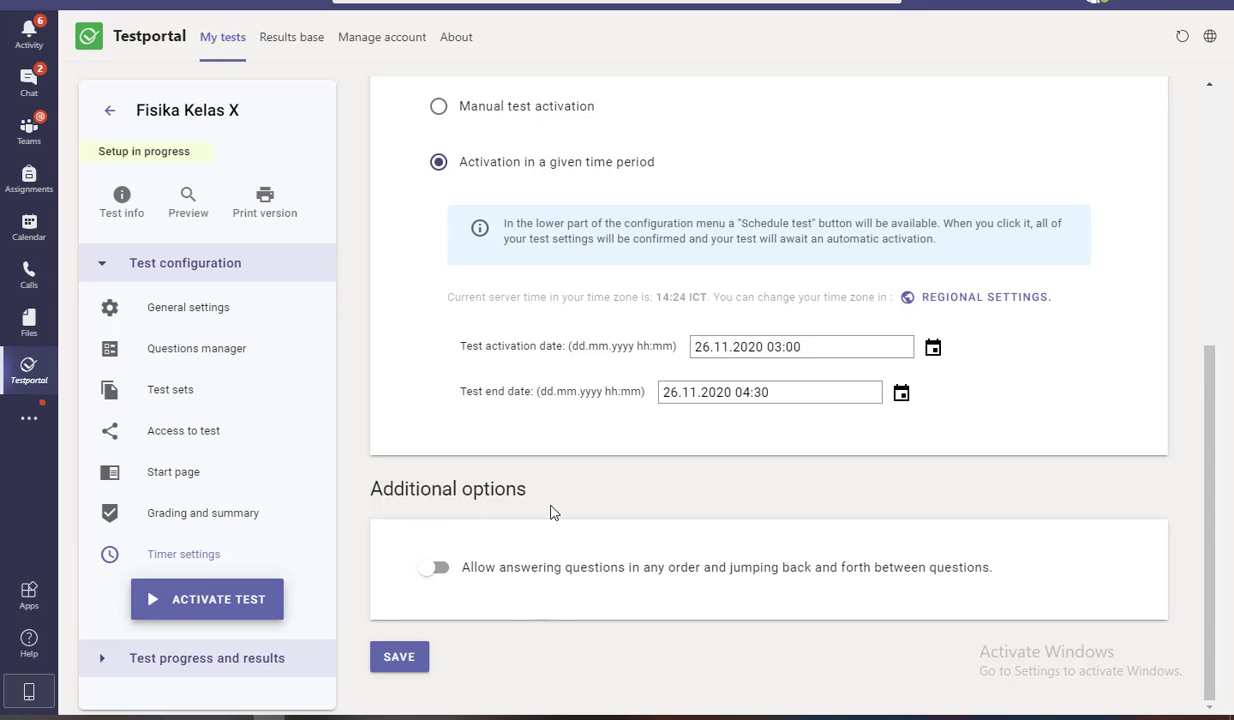
scroll(533, 547, "up", 2)
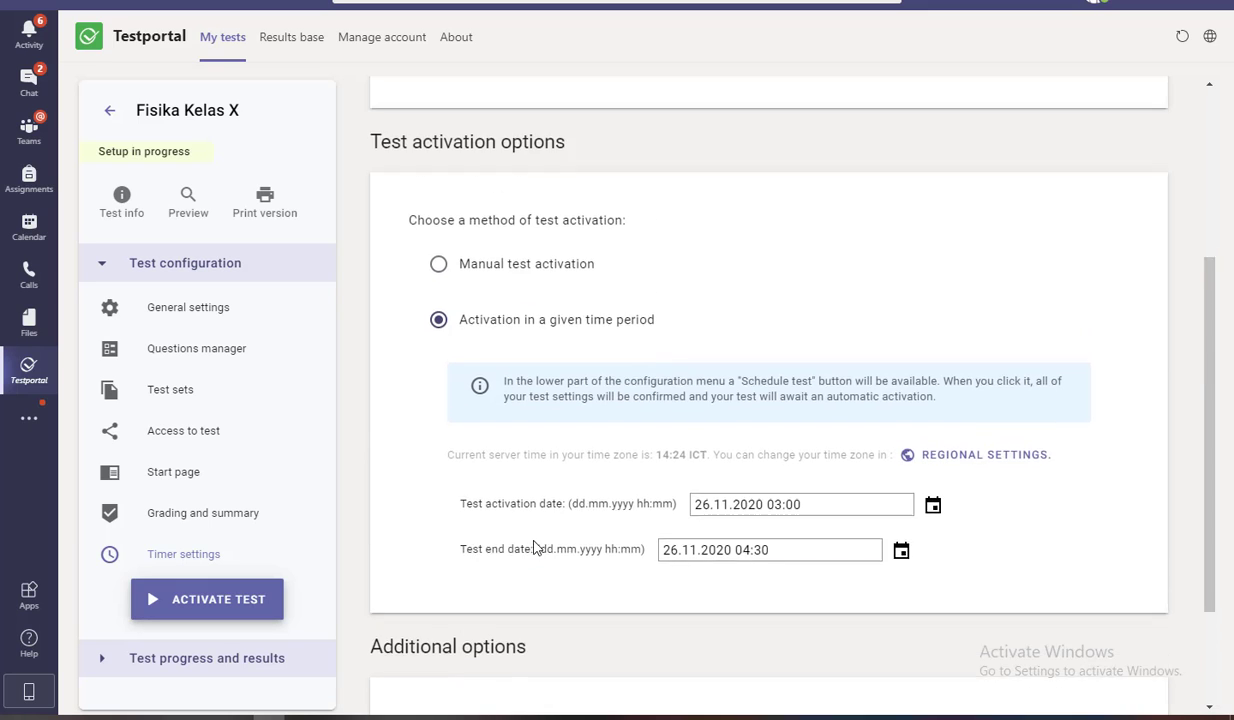
scroll(535, 547, "down", 2)
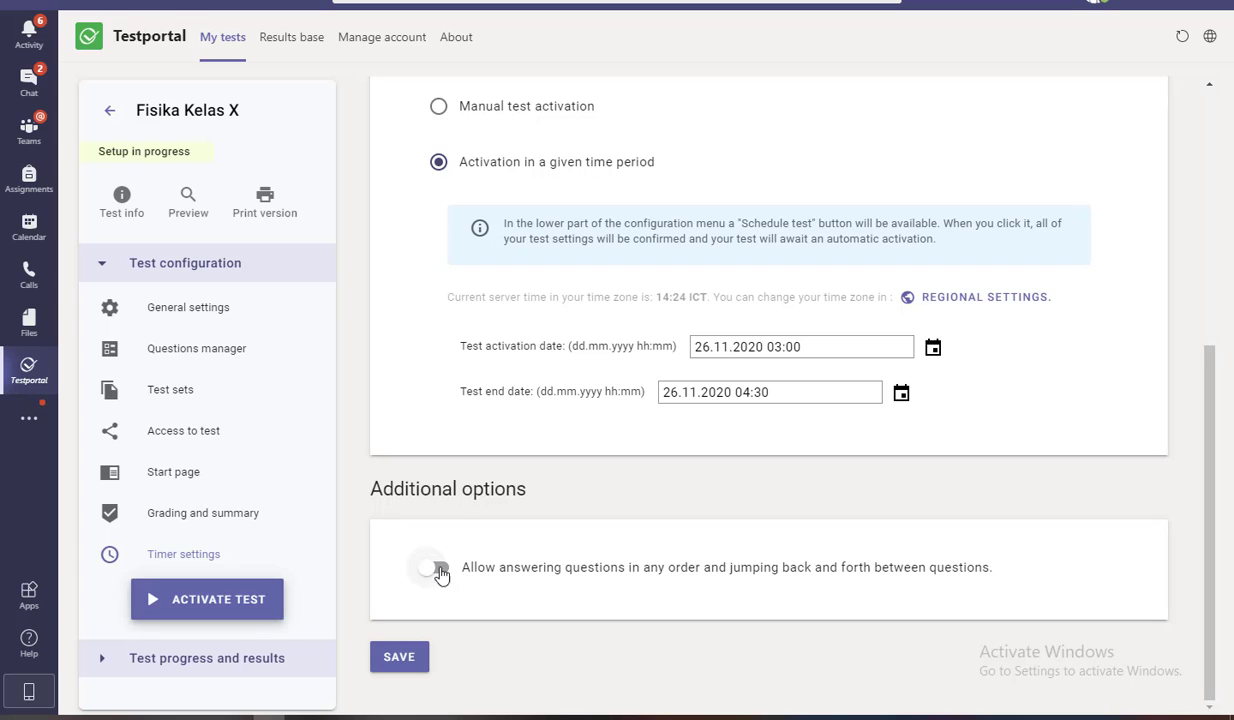
left_click(403, 675)
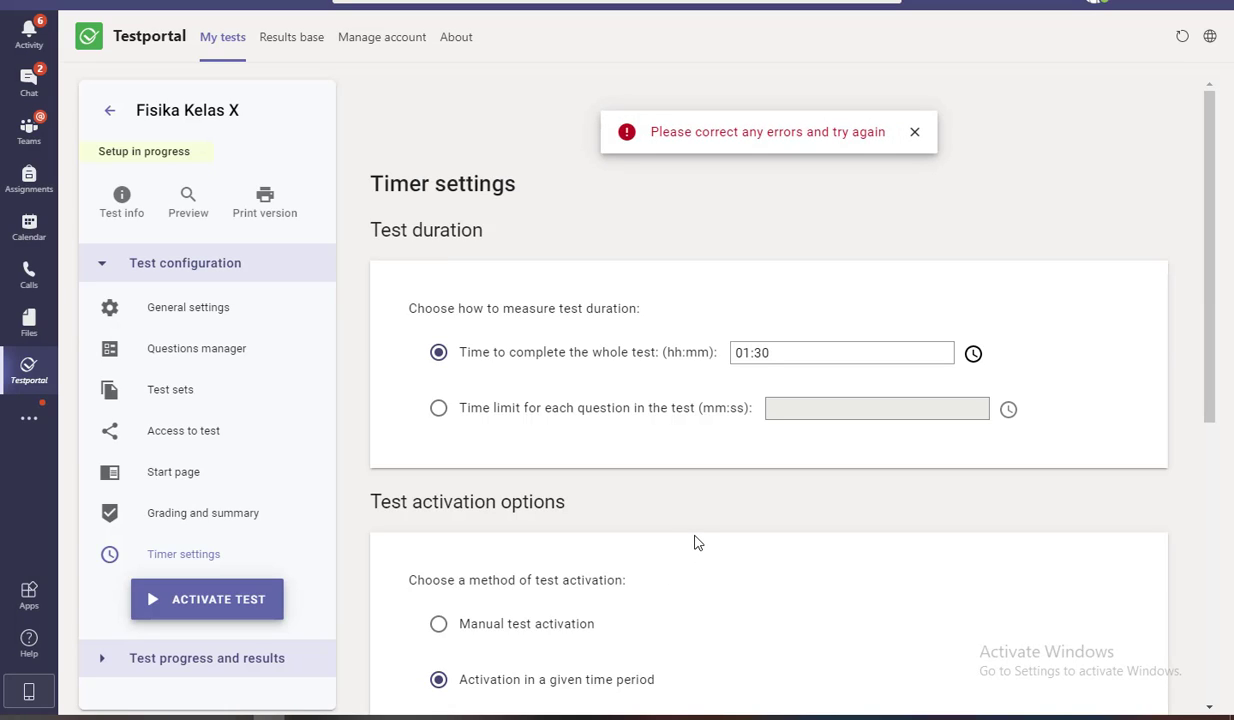
Set the activation period from 27.11.2020 02:00 to 27.11.2020 04:30 and save the timer settings
scroll(700, 540, "down", 5)
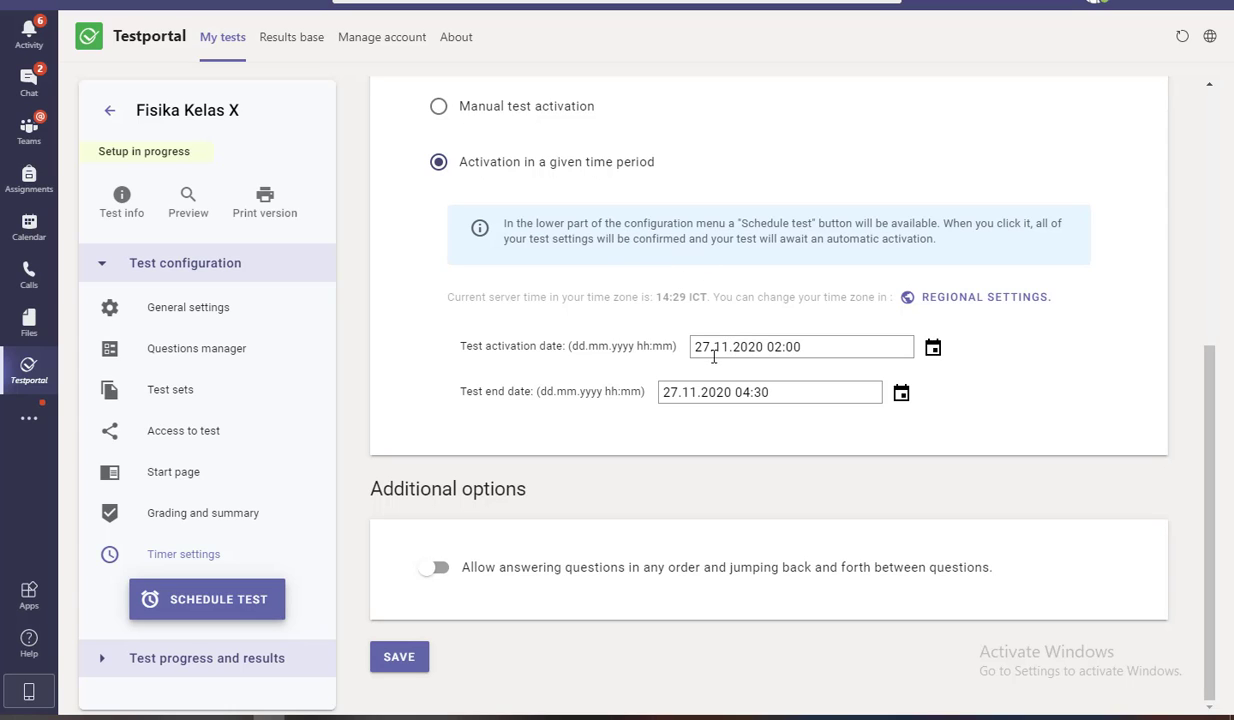
left_click(933, 352)
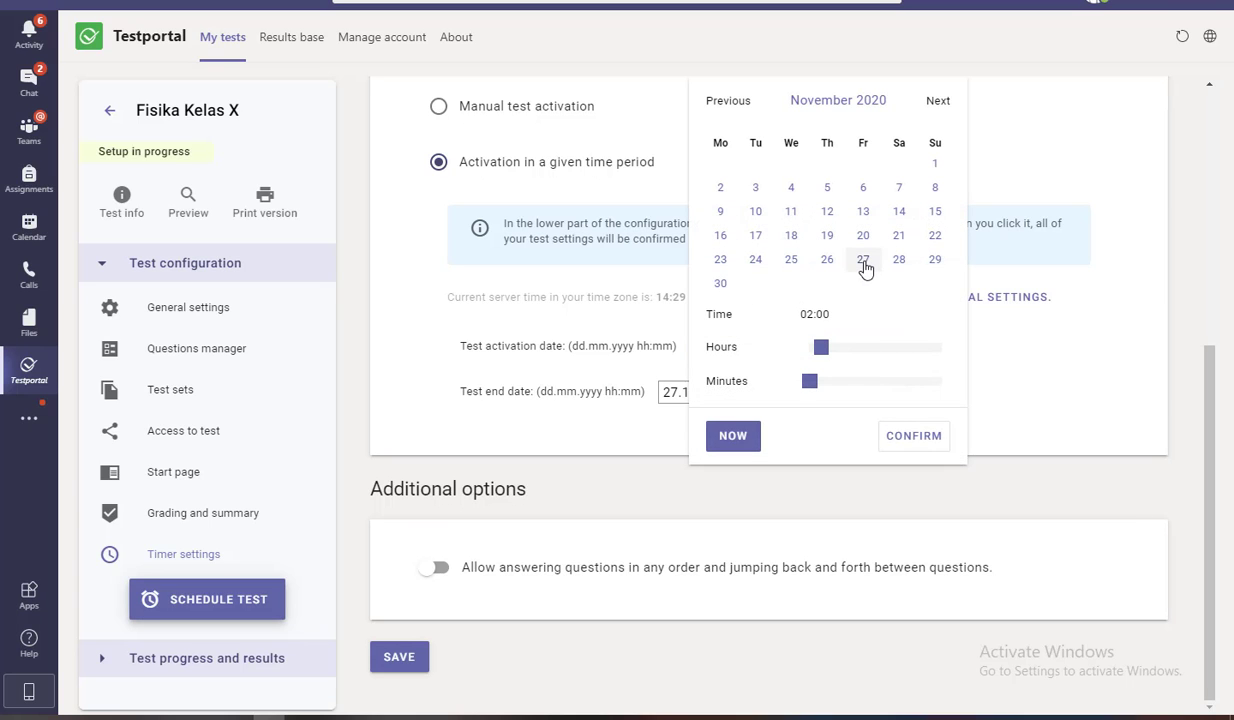
left_click(897, 437)
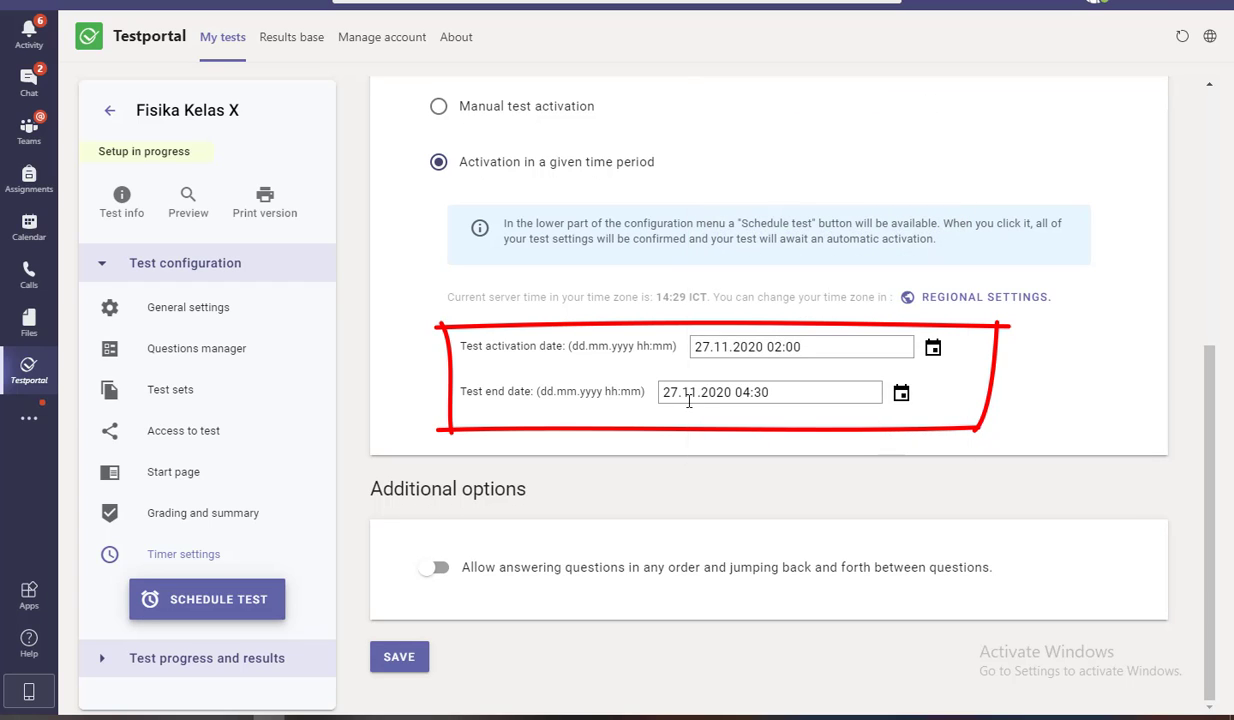
left_click(899, 395)
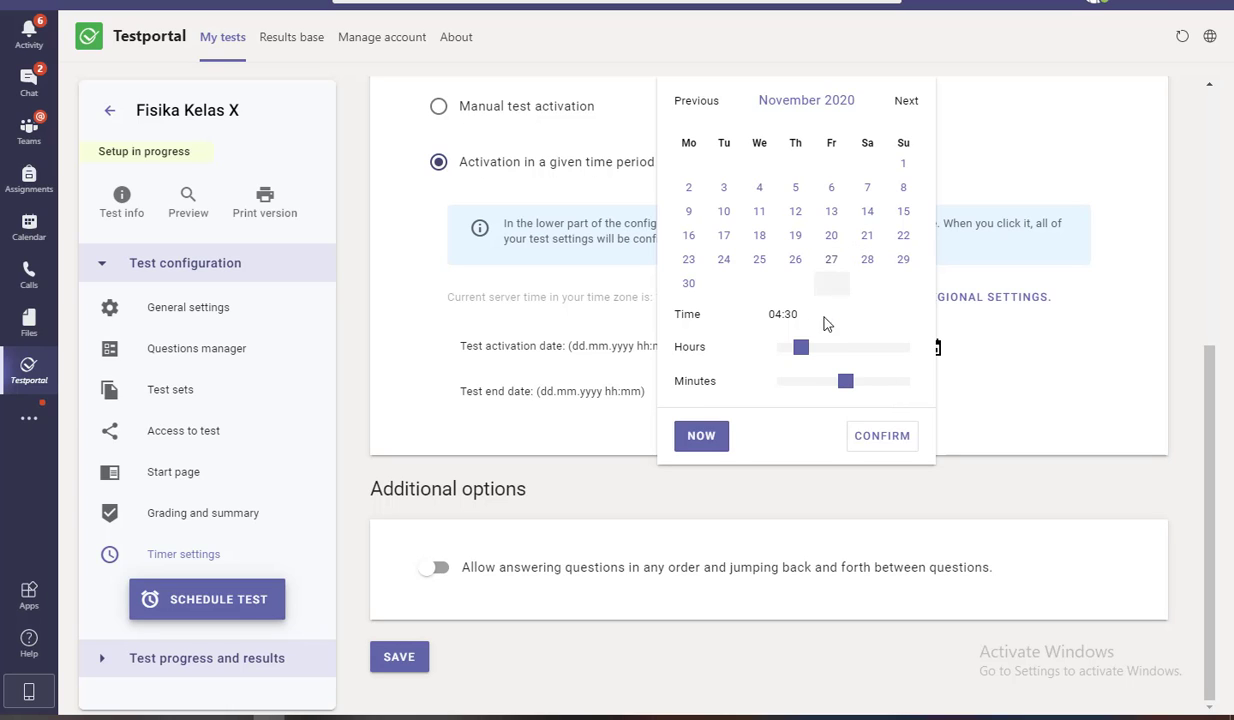
left_click(870, 435)
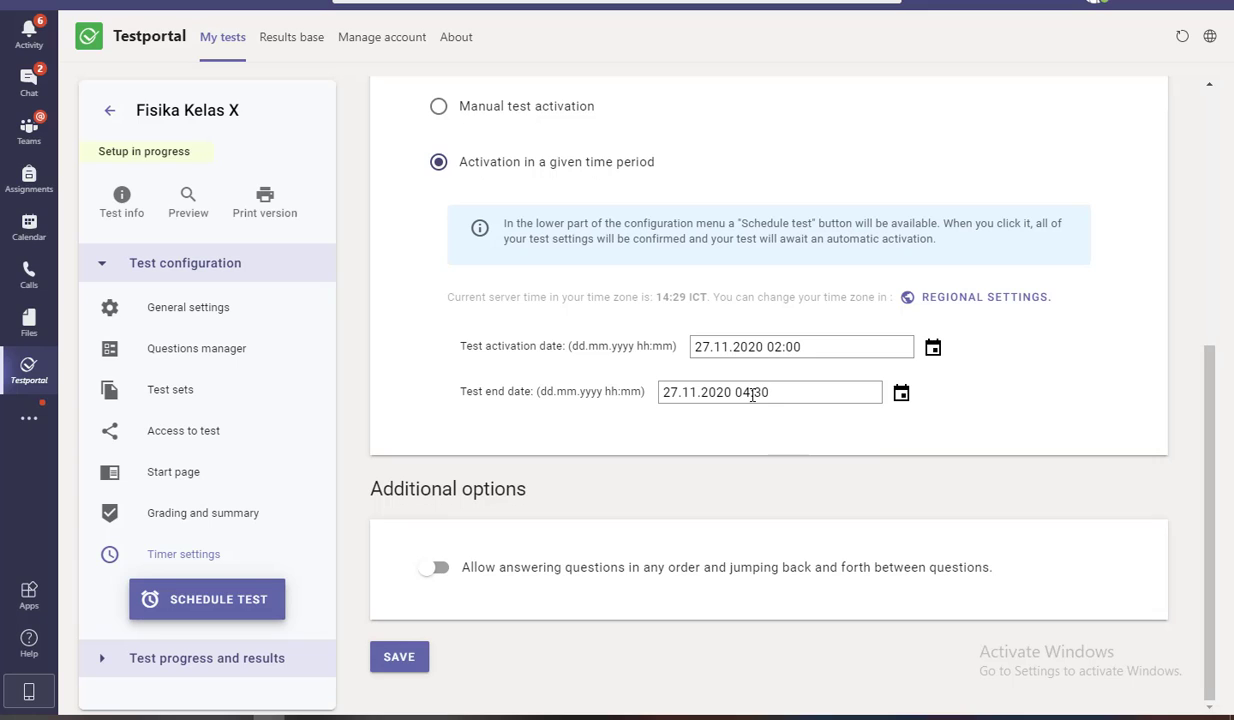
left_click(427, 657)
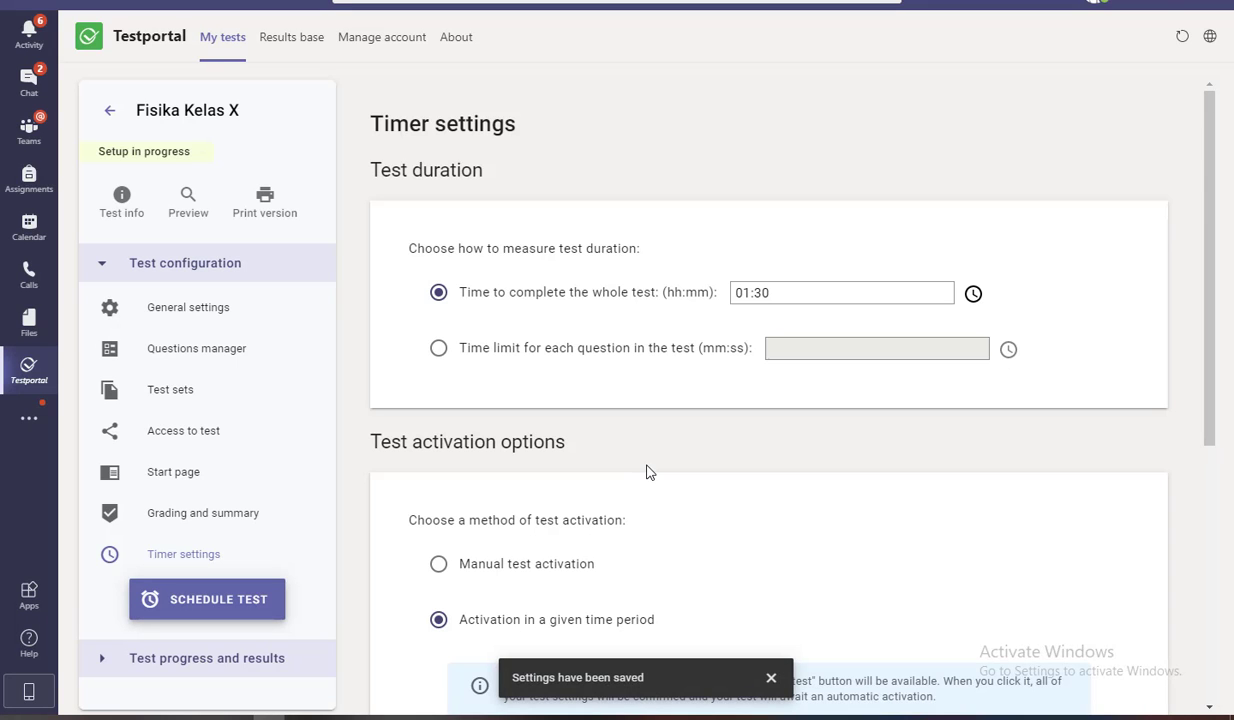
Schedule the automatic activation of the Fisika Kelas X test and confirm the scheduling
scroll(650, 465, "down", 1)
scroll(665, 458, "down", 3)
scroll(673, 452, "down", 1)
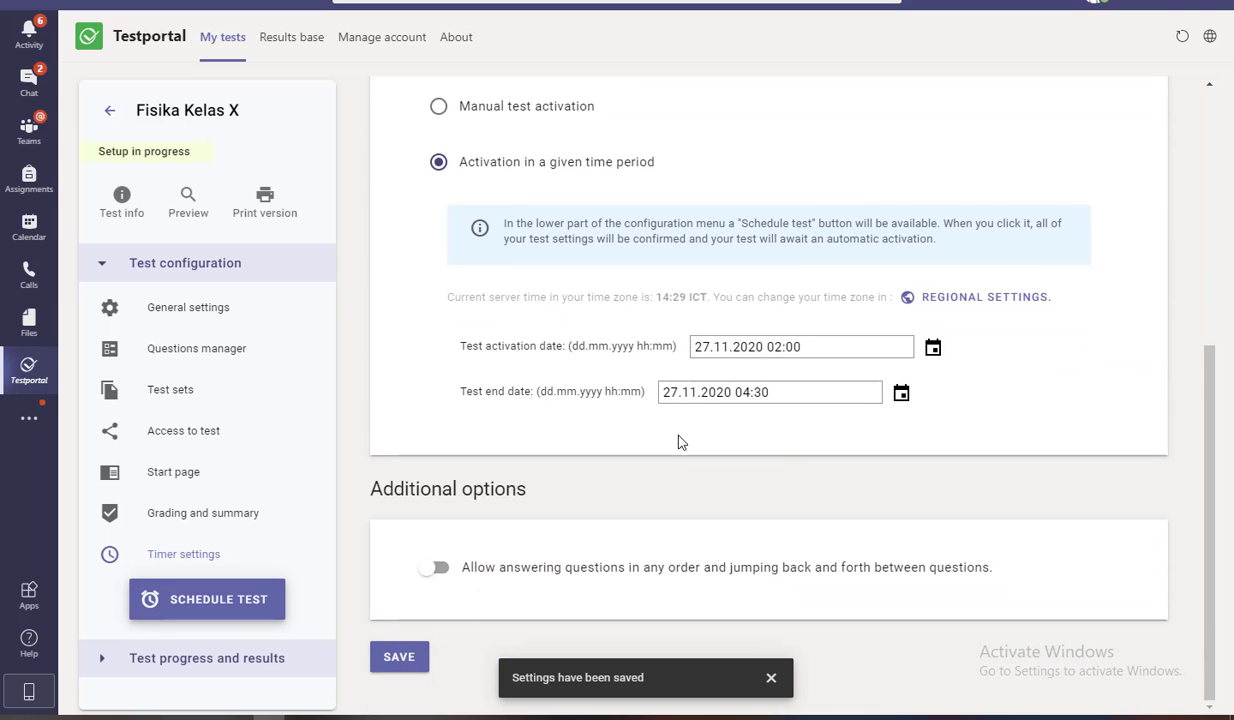
left_click(237, 607)
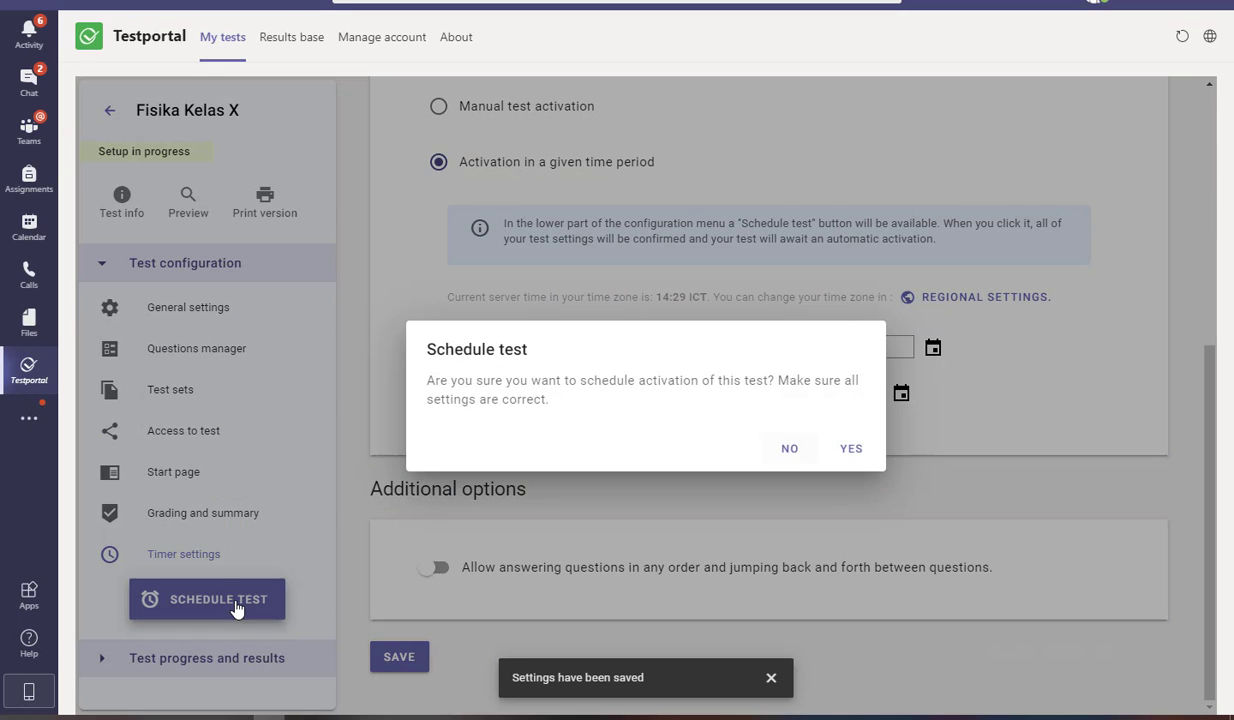
left_click(852, 450)
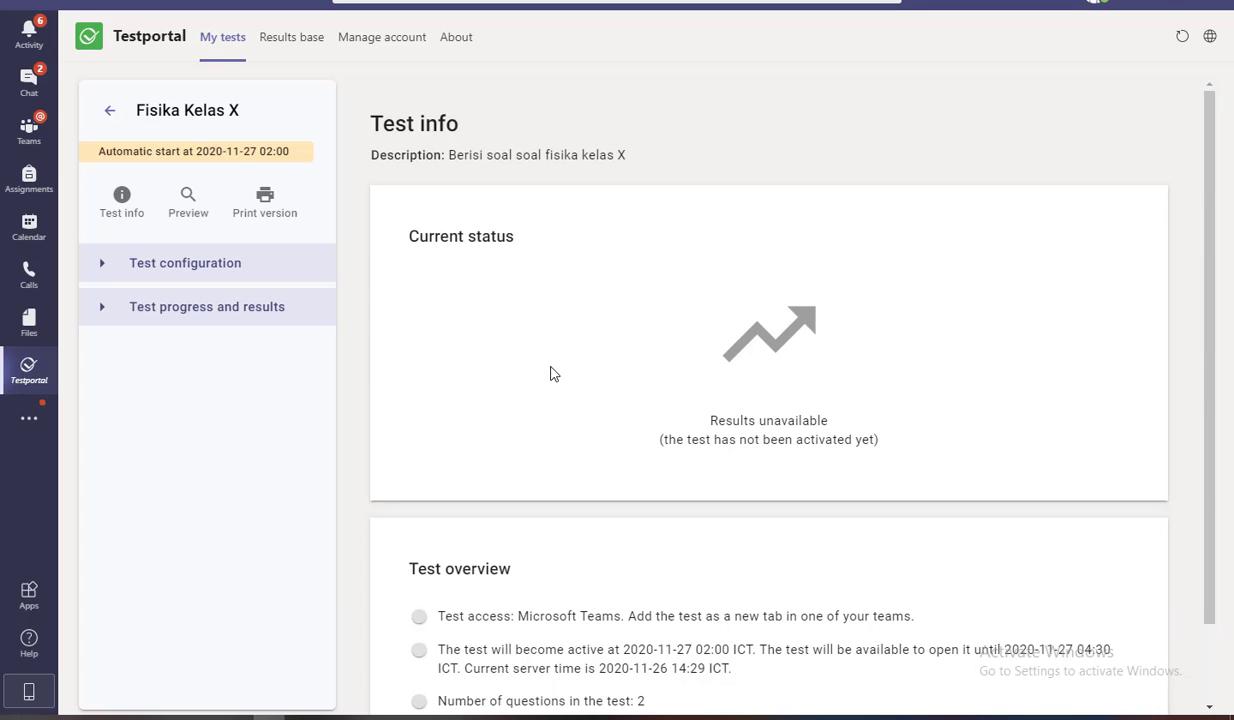
Review the activation period in the test overview and expand the list of test configuration sections
scroll(551, 370, "down", 1)
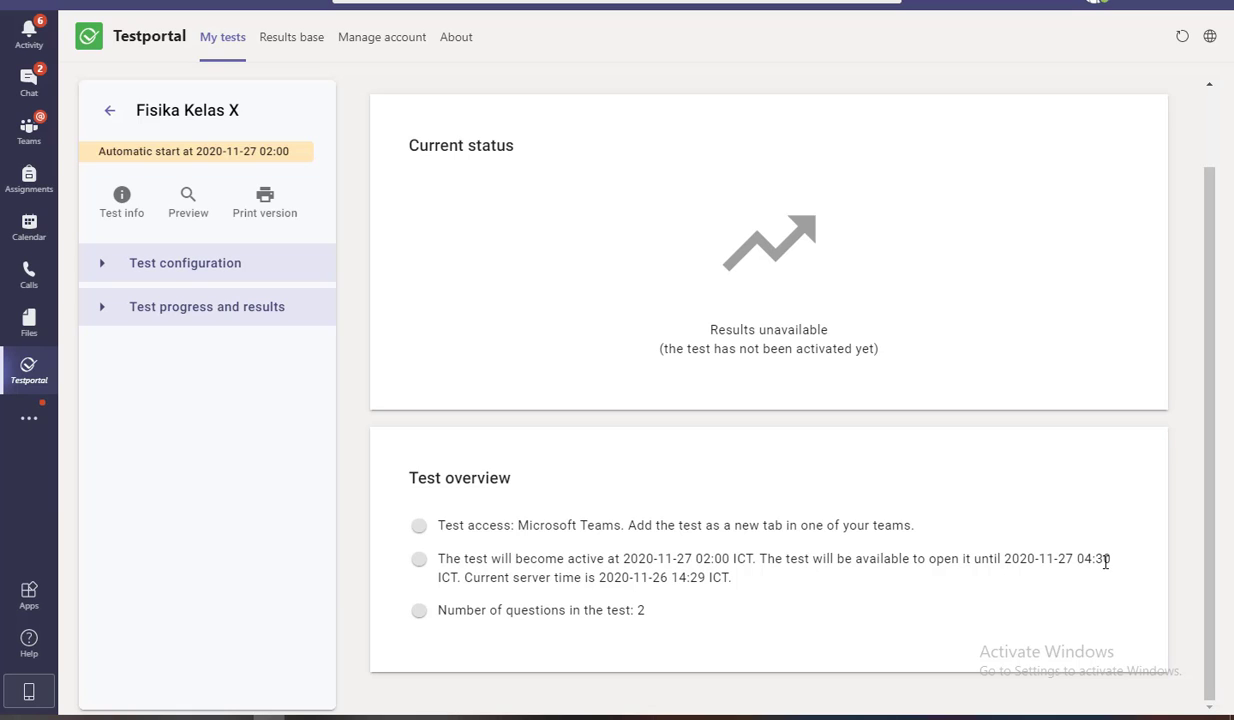
mouse_move(1072, 565)
left_mouse_down()
mouse_move(1035, 562)
mouse_move(1055, 562)
left_mouse_up()
left_click(229, 265)
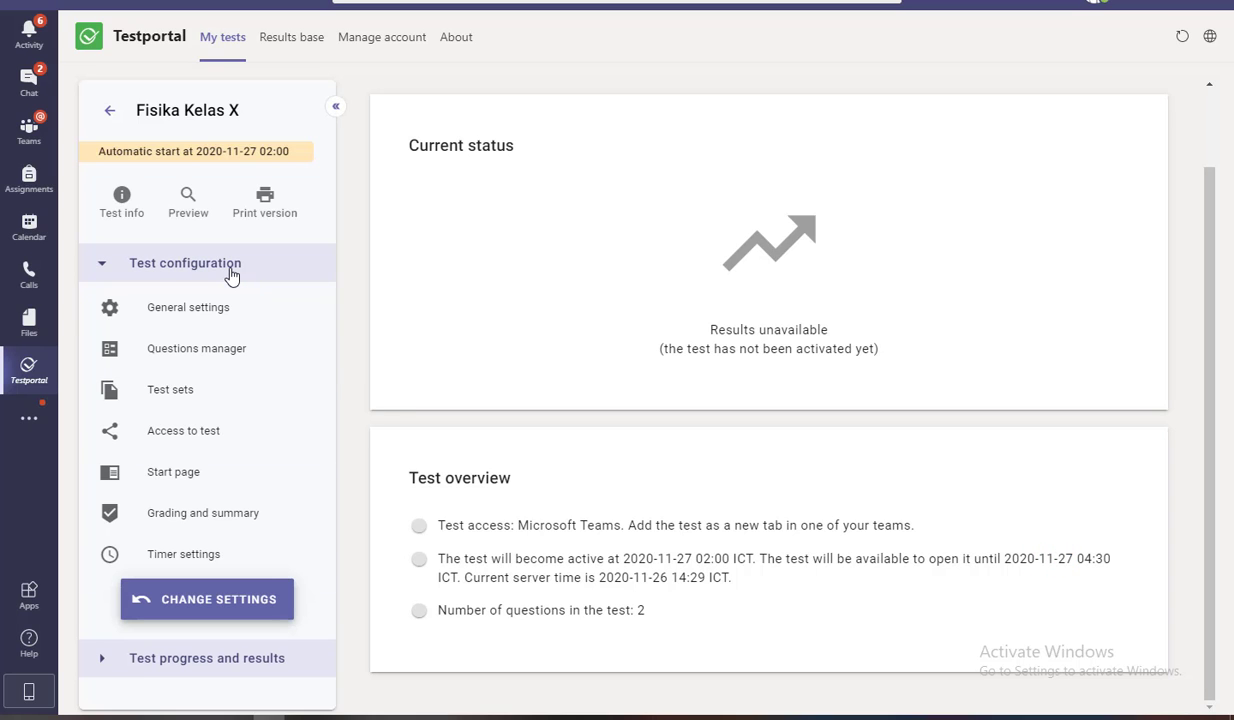